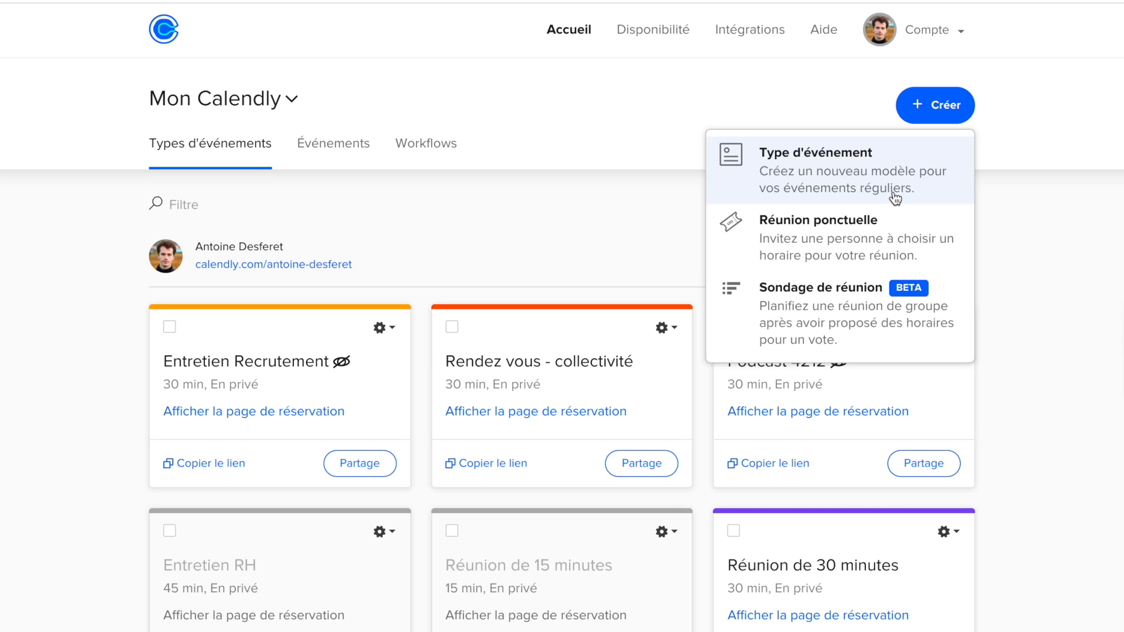
# Step: Create a new event type of the one-on-one kind "En privé"
pyautogui.click(895, 198)
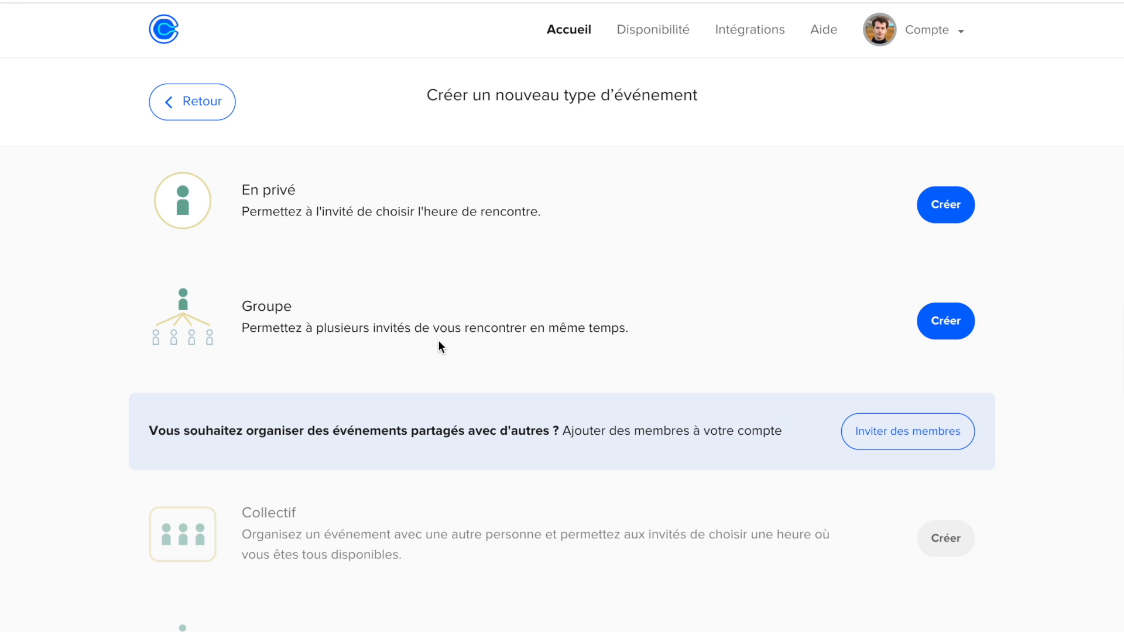
pyautogui.click(932, 199)
pyautogui.scroll(-3, 423, 219)
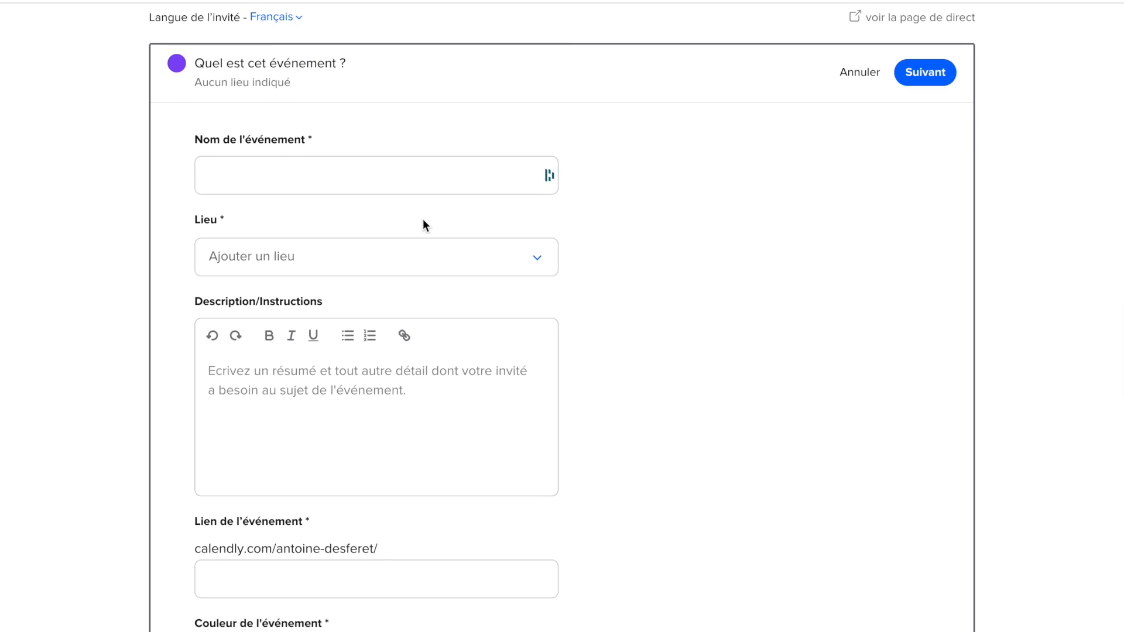
# Step: Name the event "Commentaires Youtube"
pyautogui.click(251, 172)
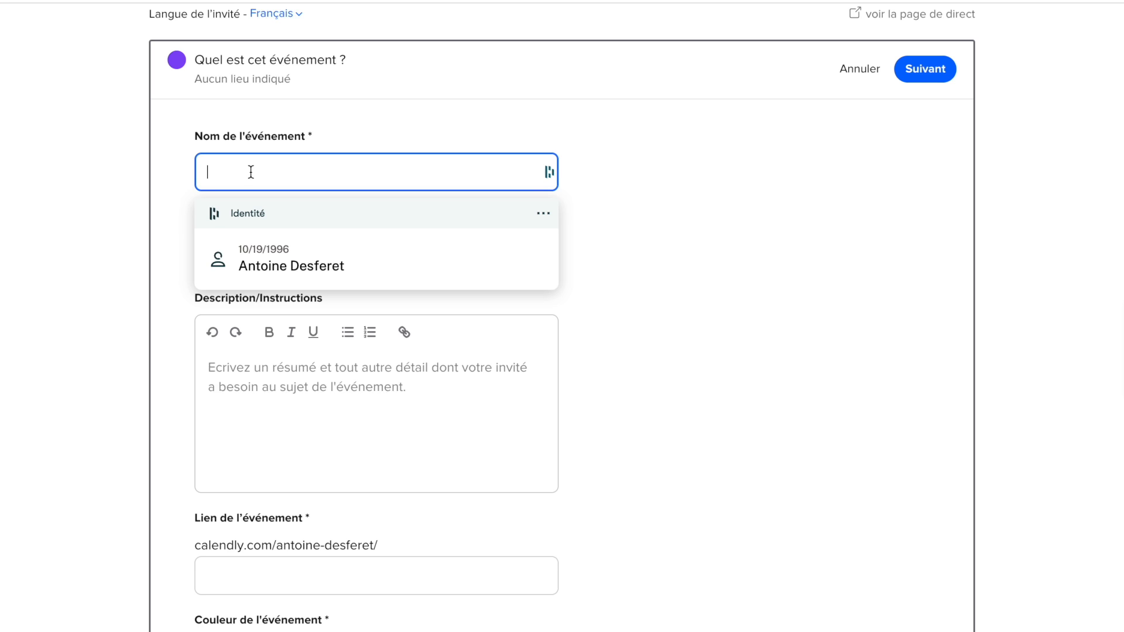
pyautogui.click(251, 172)
pyautogui.write('Comm')
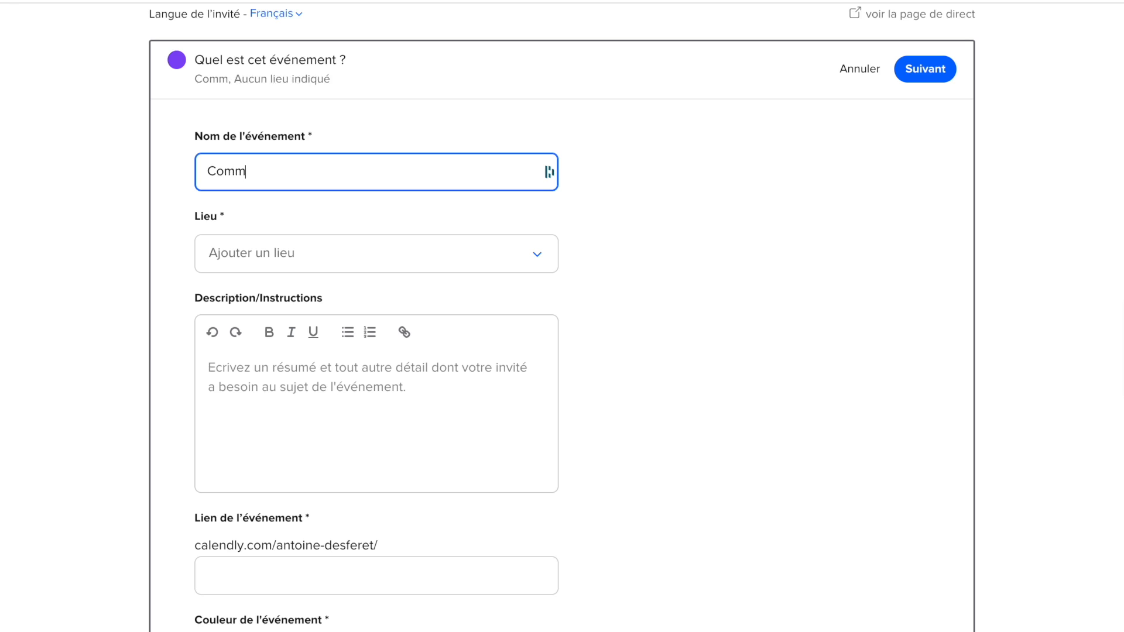
pyautogui.write('entaires Youtube')
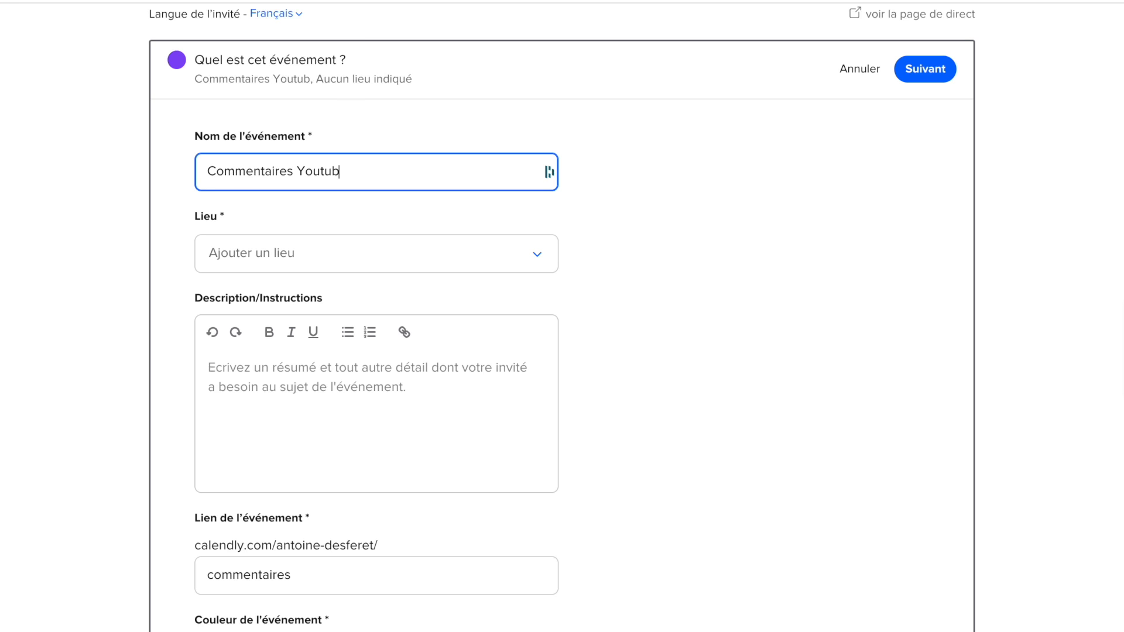
pyautogui.press('Tab')
# Step: Review the available meeting locations and set the event's location to Google Meet
pyautogui.click(508, 250)
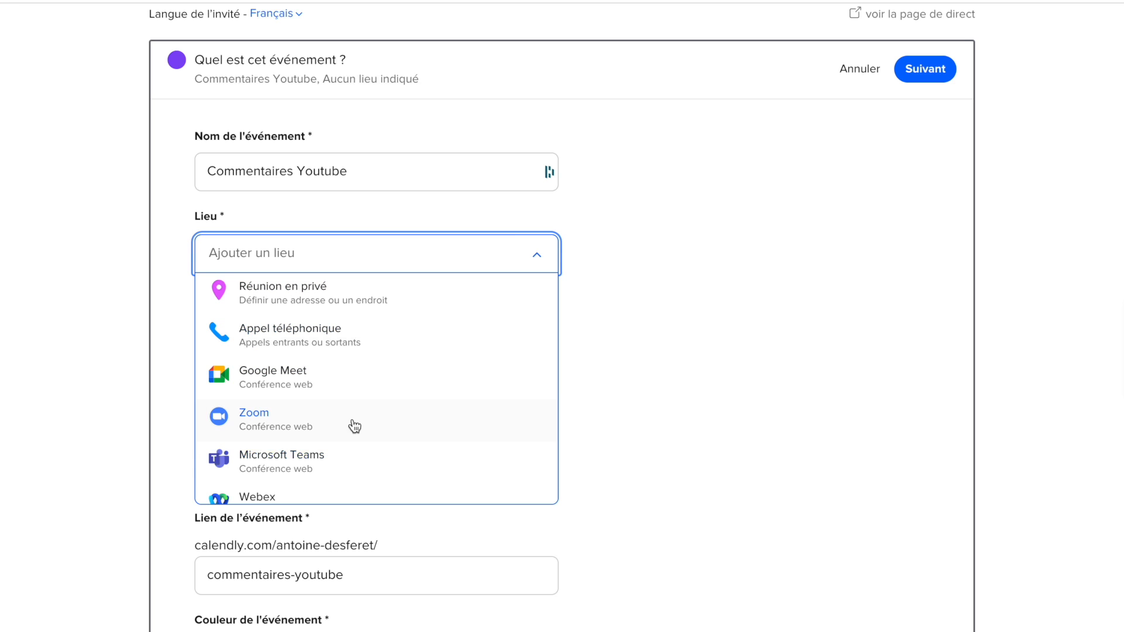
pyautogui.scroll(-1, 384, 276)
pyautogui.scroll(-5, 389, 277)
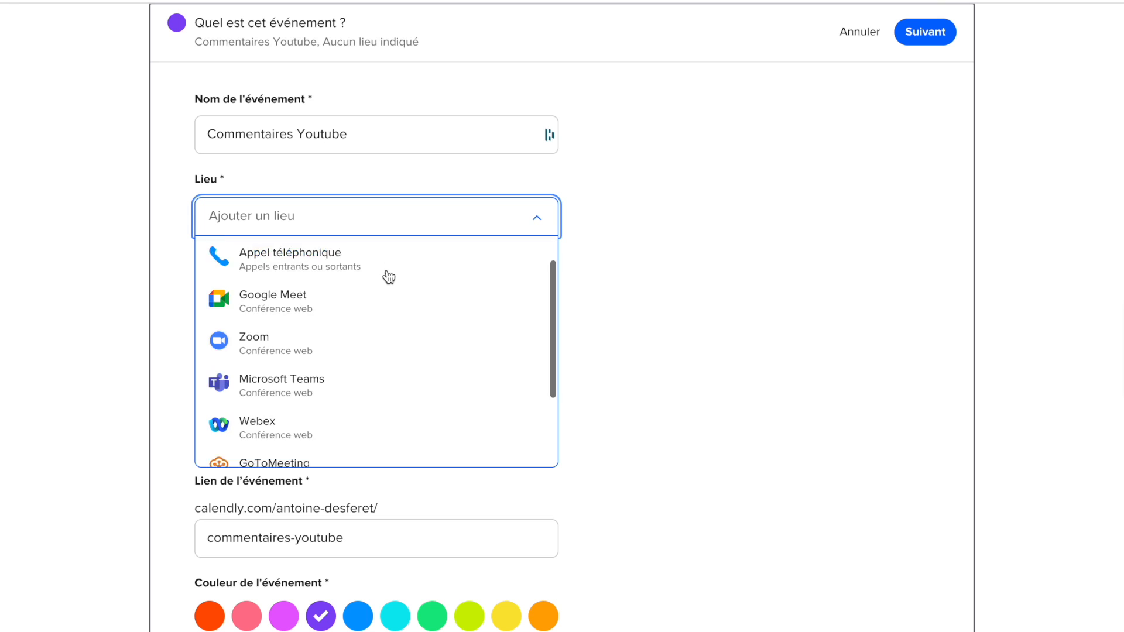
pyautogui.scroll(5, 388, 276)
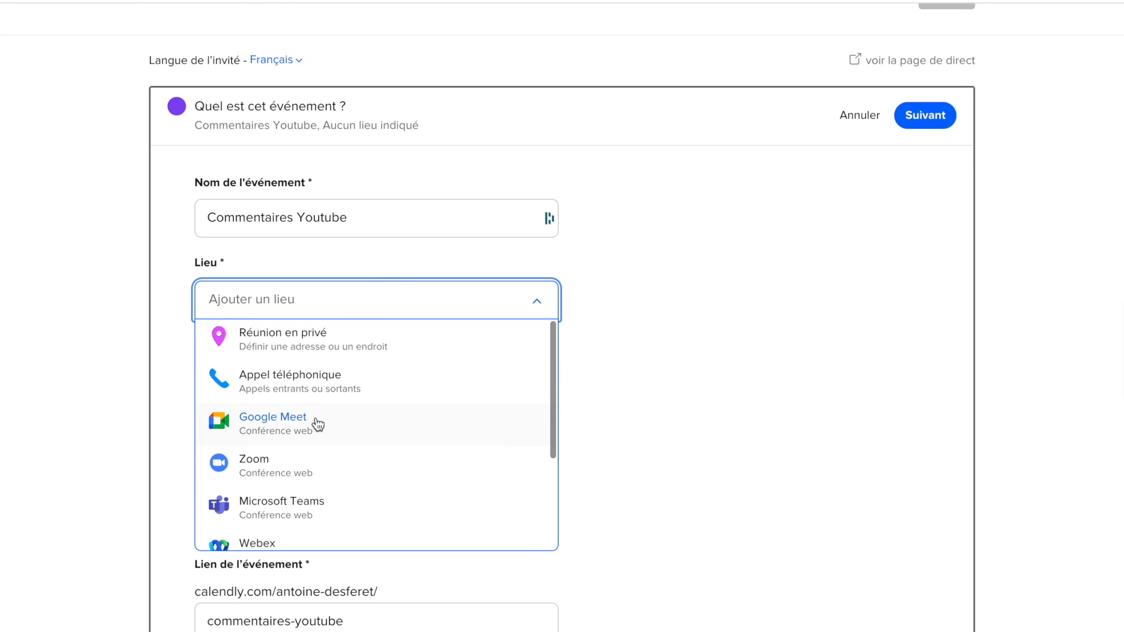
pyautogui.scroll(-1, 348, 472)
pyautogui.scroll(-1, 349, 472)
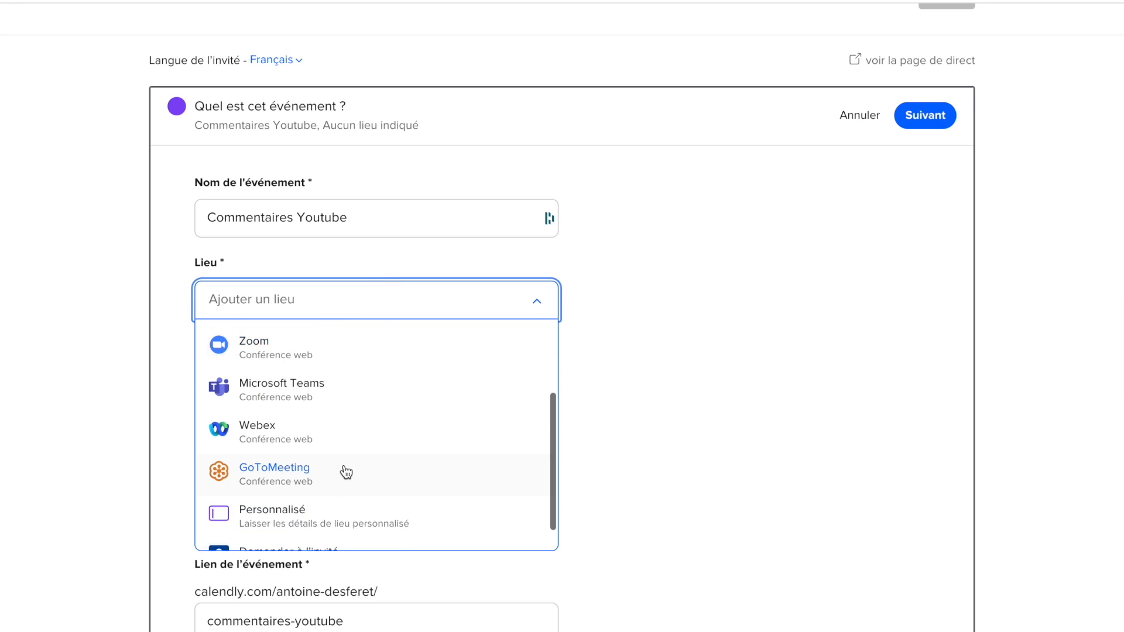
pyautogui.scroll(-1, 374, 416)
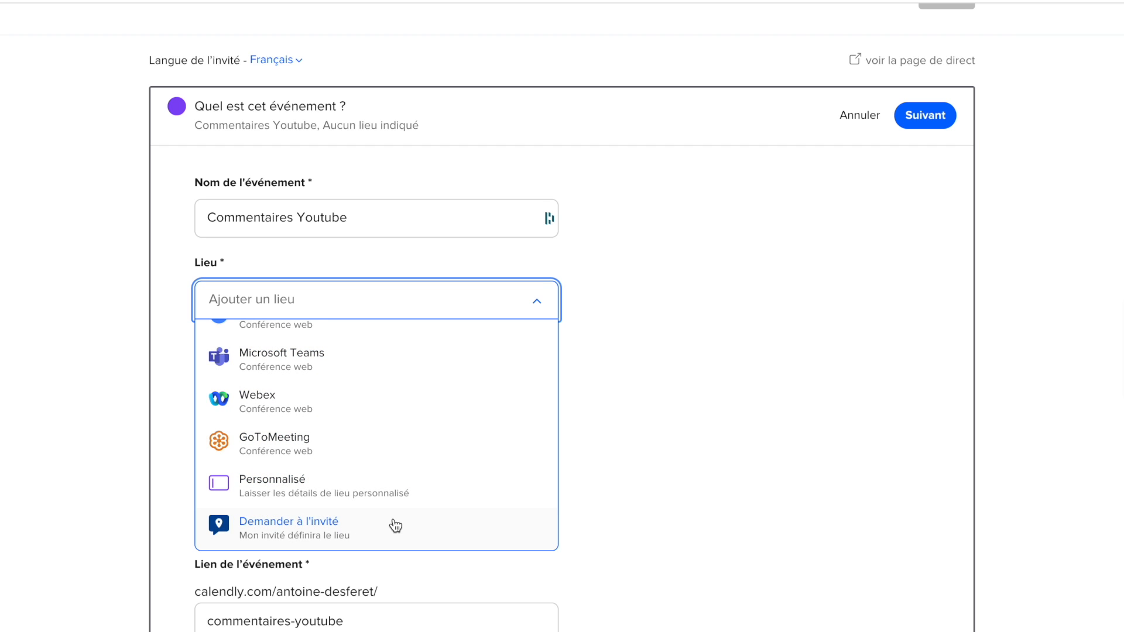
pyautogui.scroll(3, 395, 525)
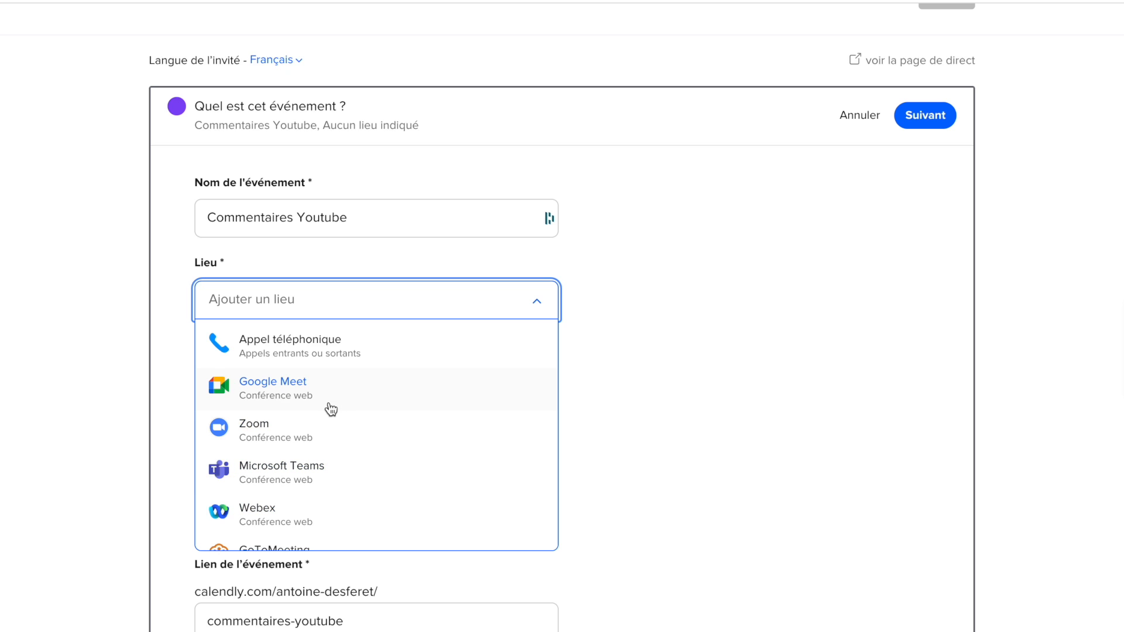
pyautogui.click(331, 409)
# Step: Write the event description "Merci de regarder mes vidéos. Tu peux me prendre 15 minutes pour échanger ensemble quand tu veux !"
pyautogui.scroll(-3, 566, 378)
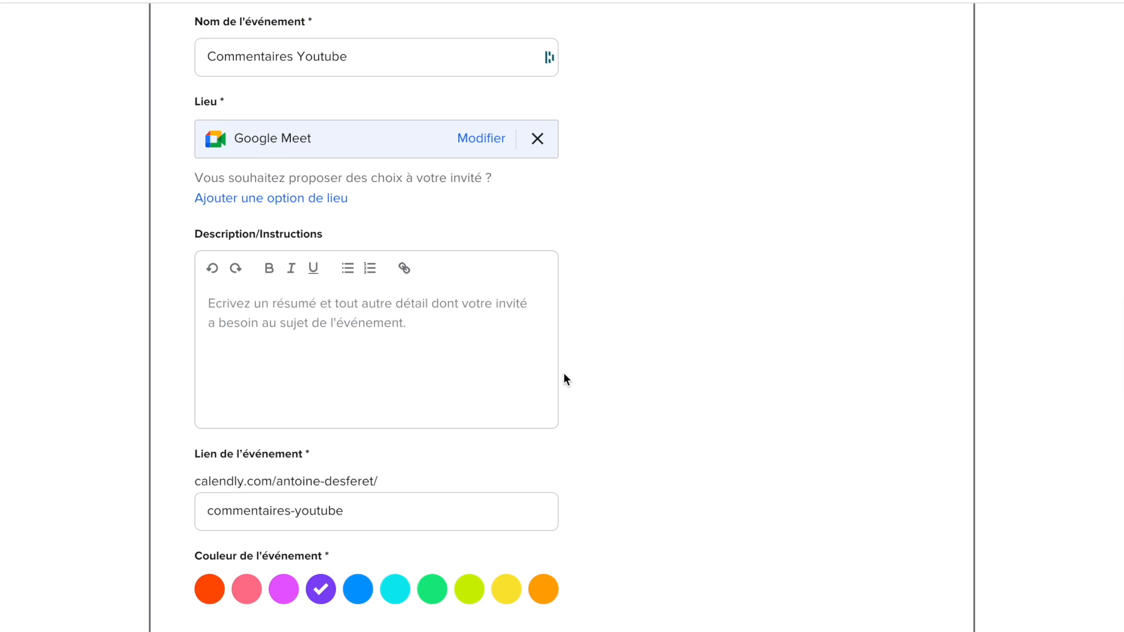
pyautogui.click(359, 349)
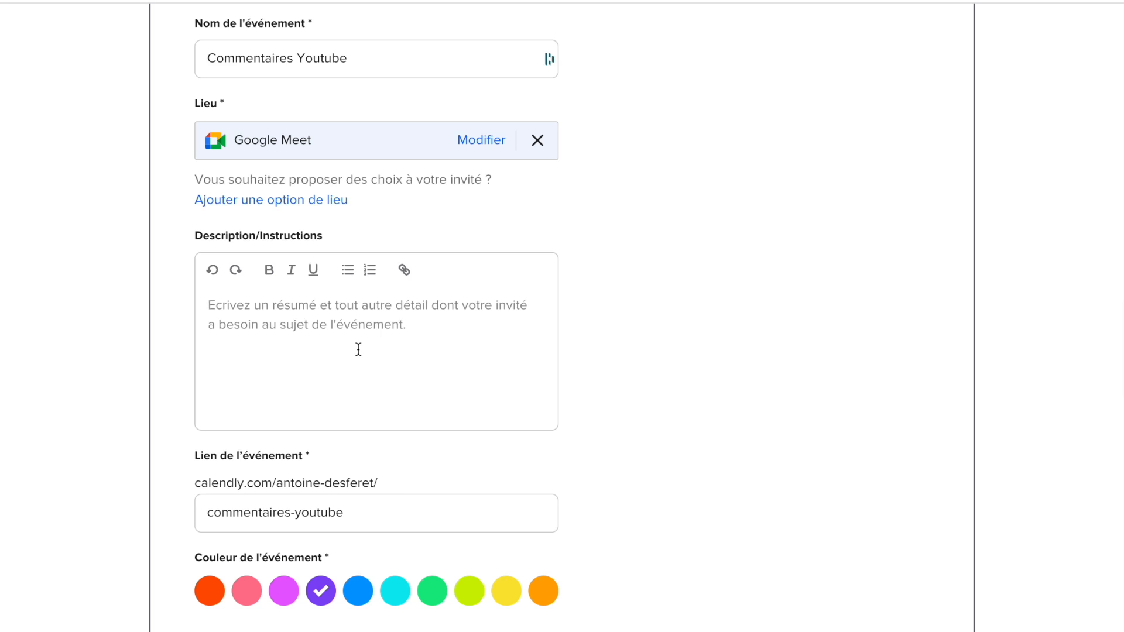
pyautogui.write('M')
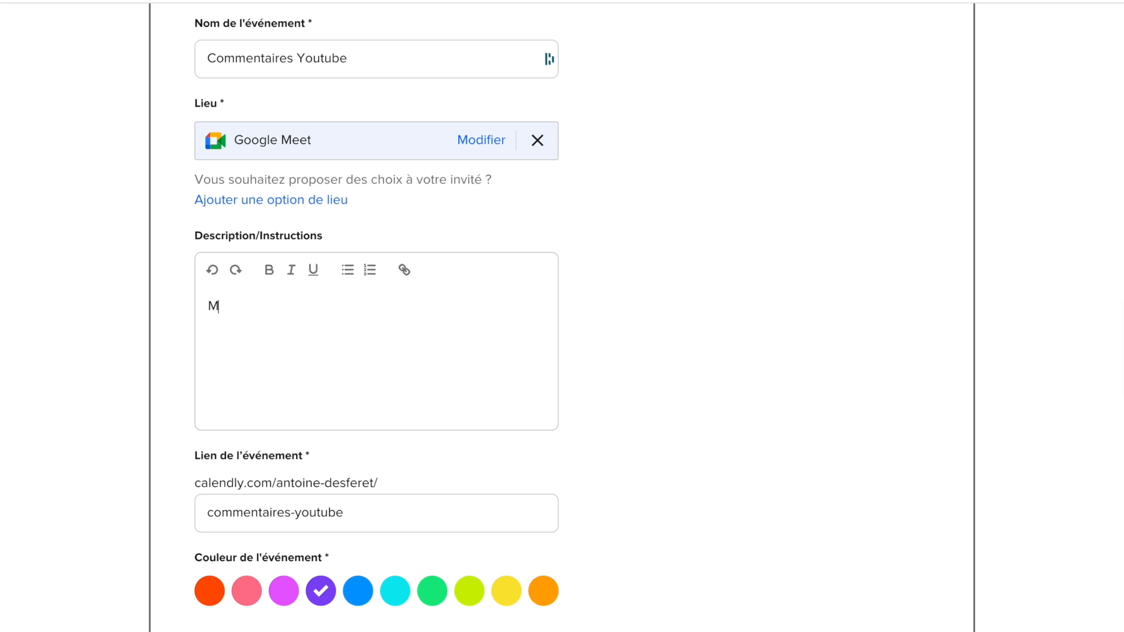
pyautogui.write('erci de regarder mes vidéos')
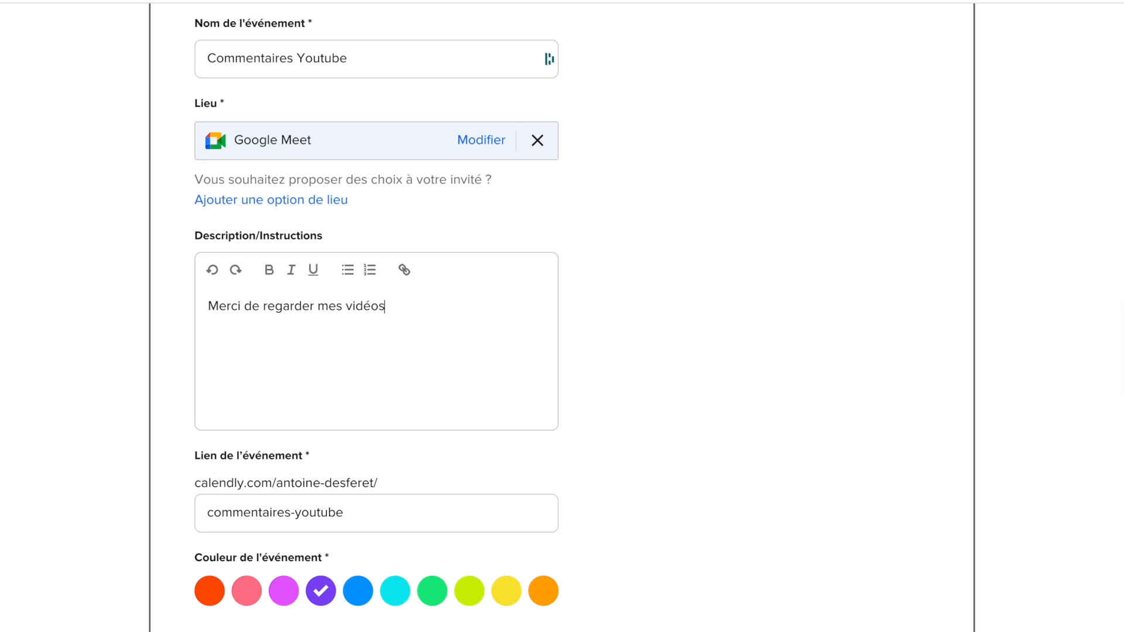
pyautogui.write('. Tu peux me prendre 15')
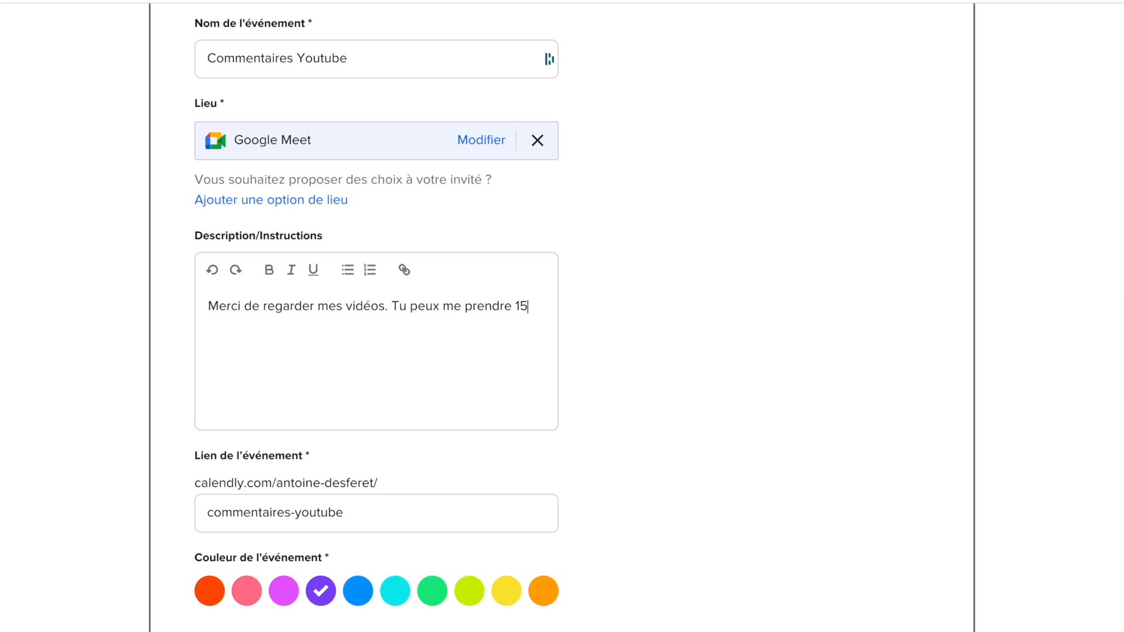
pyautogui.write(' minutes pour échanger ensemble quand tu veux ç')
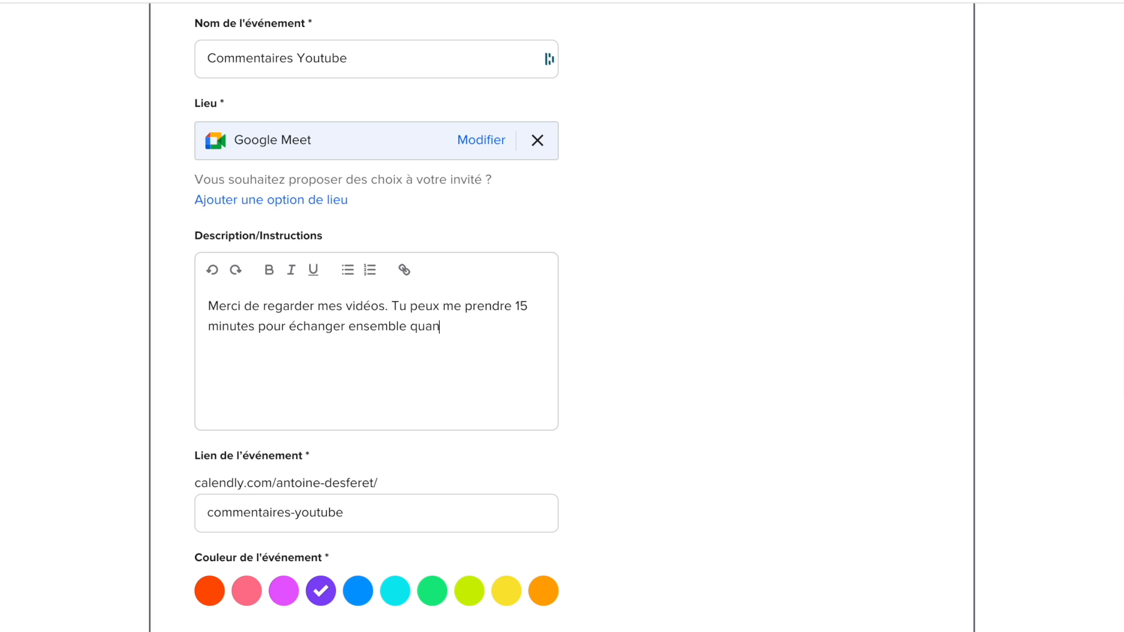
pyautogui.press('BackSpace')
pyautogui.write('!')
# Step: Close the description with "A bientot" and the host's first name on separate lines, and choose the orange-red event colour
pyautogui.press('Return')
pyautogui.press('Return')
pyautogui.write('A bientot')
pyautogui.press('Return')
pyautogui.write('ANtoi')
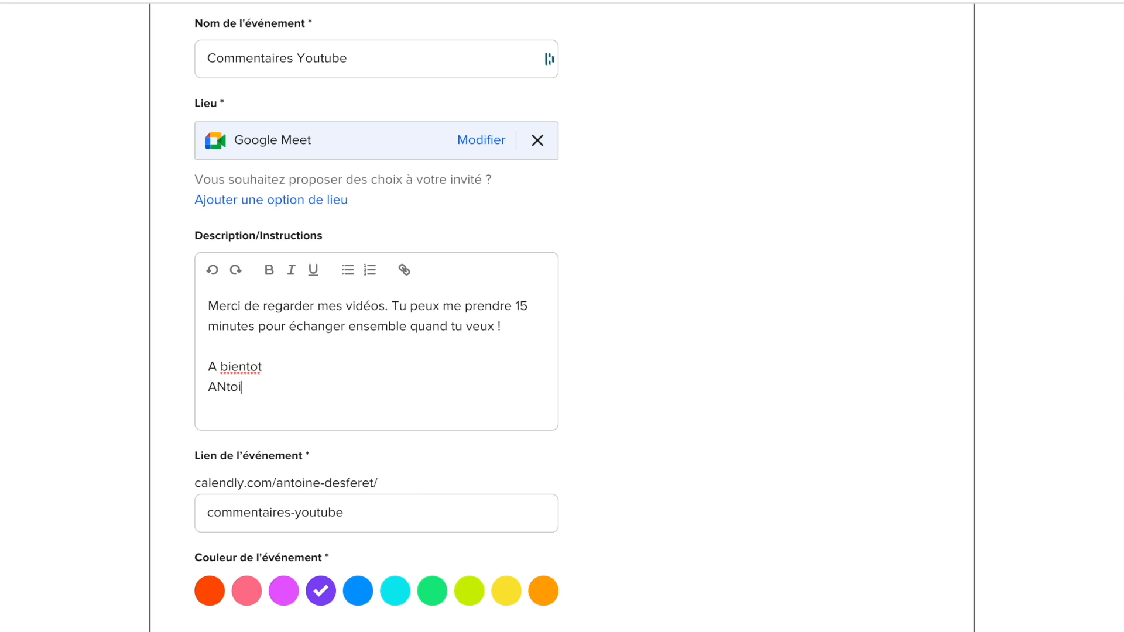
pyautogui.press('BackSpace')
pyautogui.press('BackSpace')
pyautogui.press('BackSpace')
pyautogui.press('BackSpace')
pyautogui.write('ntoine')
pyautogui.click(211, 601)
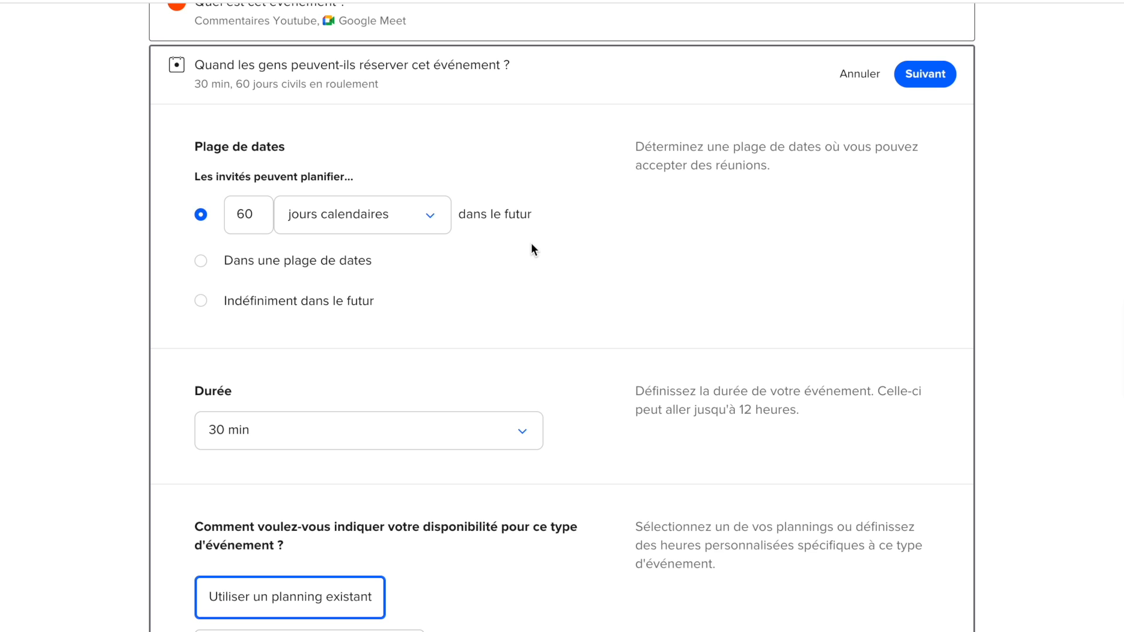
pyautogui.click(234, 275)
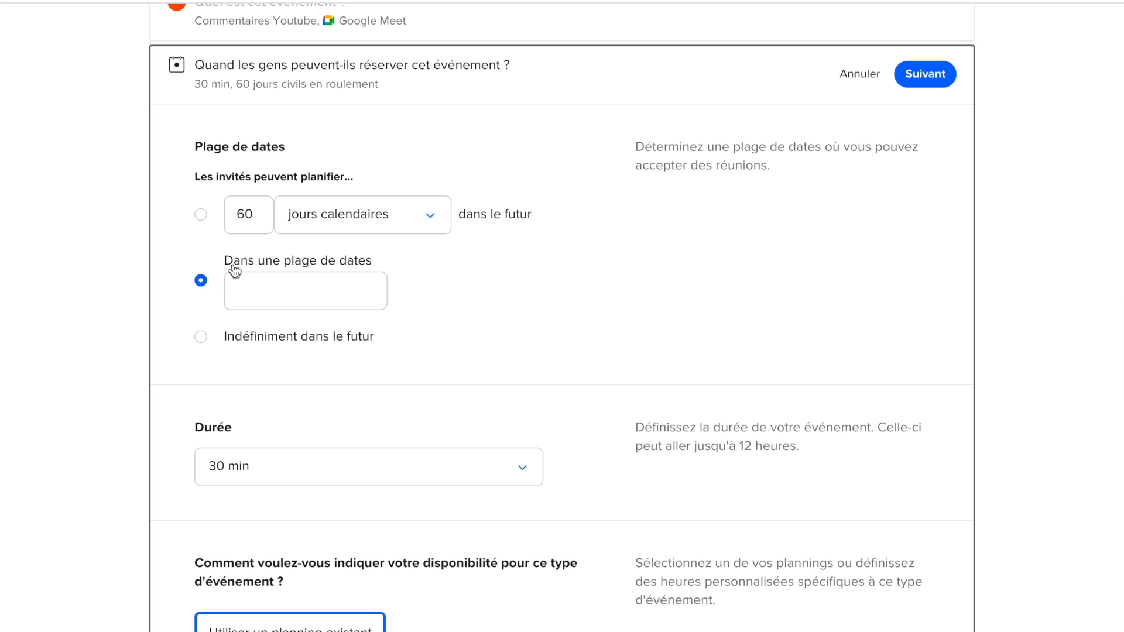
pyautogui.click(233, 293)
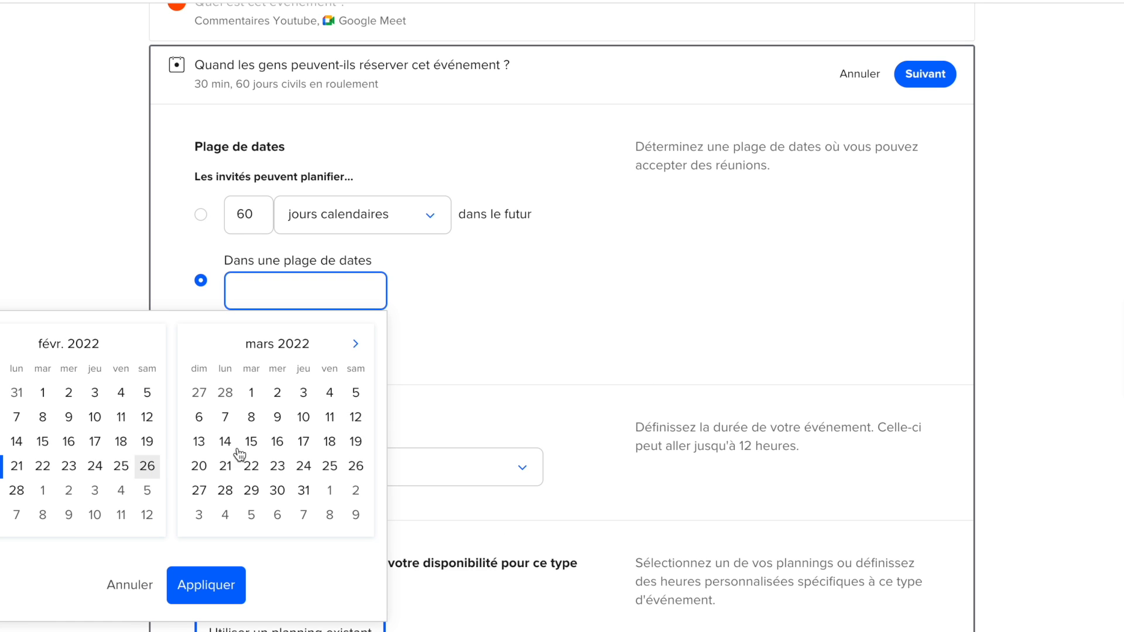
pyautogui.click(511, 383)
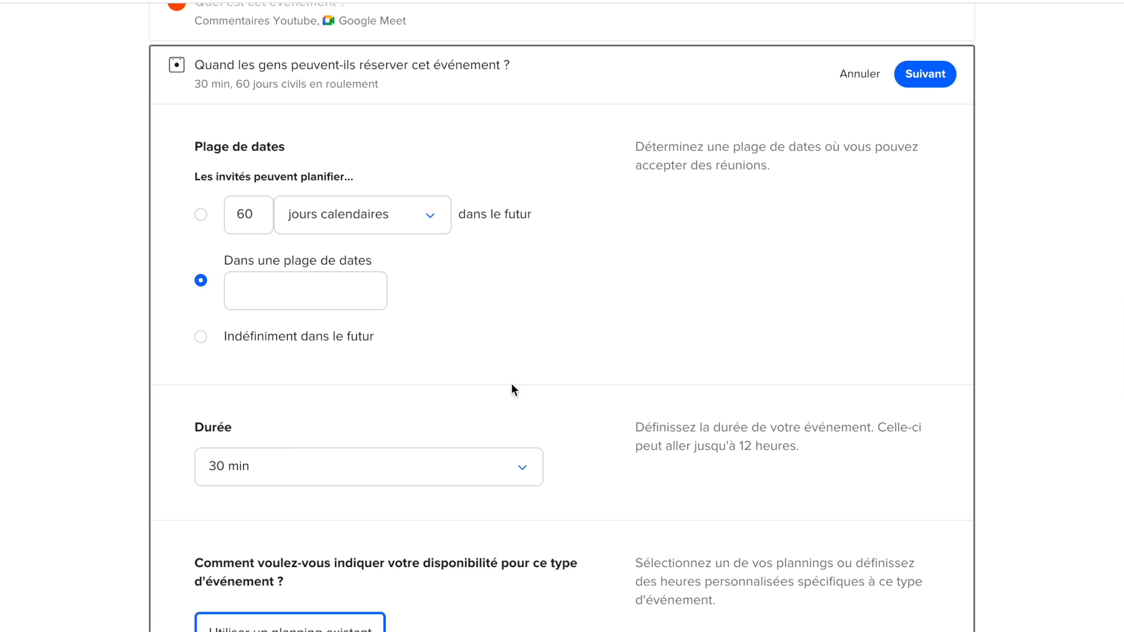
# Step: Allow invitees to book the event indefinitely into the future
pyautogui.click(225, 342)
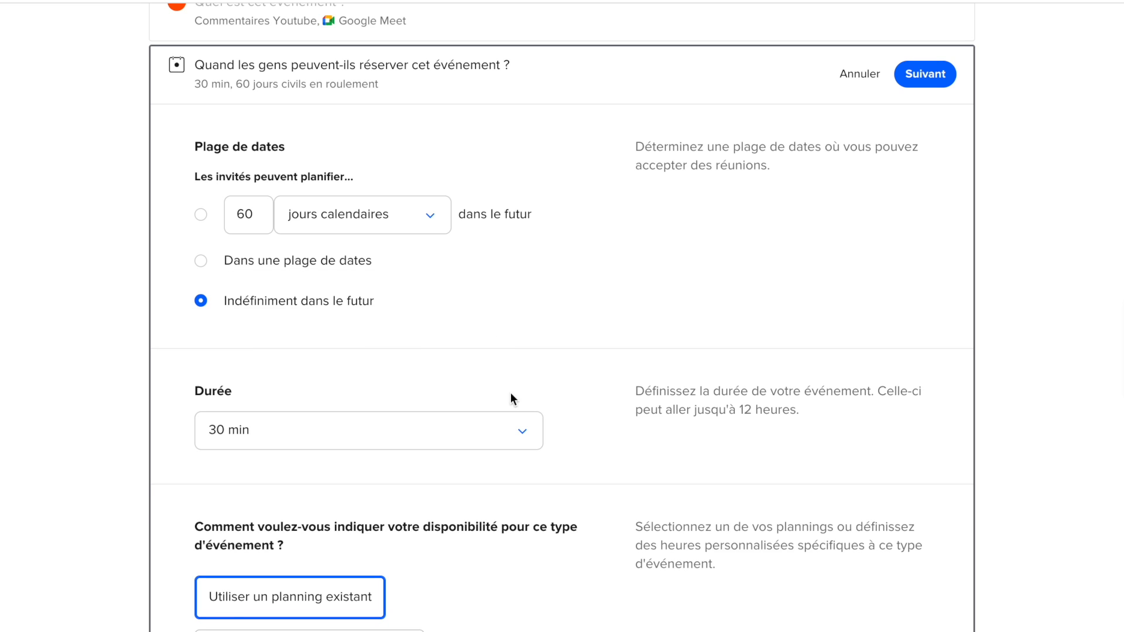
pyautogui.click(485, 441)
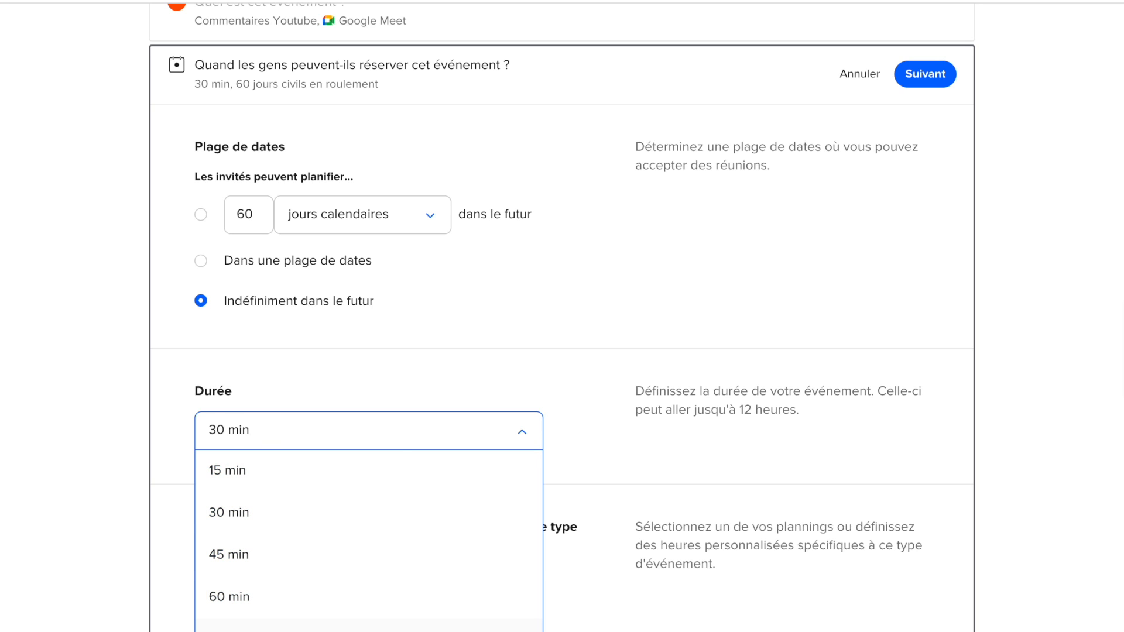
pyautogui.click(364, 627)
pyautogui.click(311, 474)
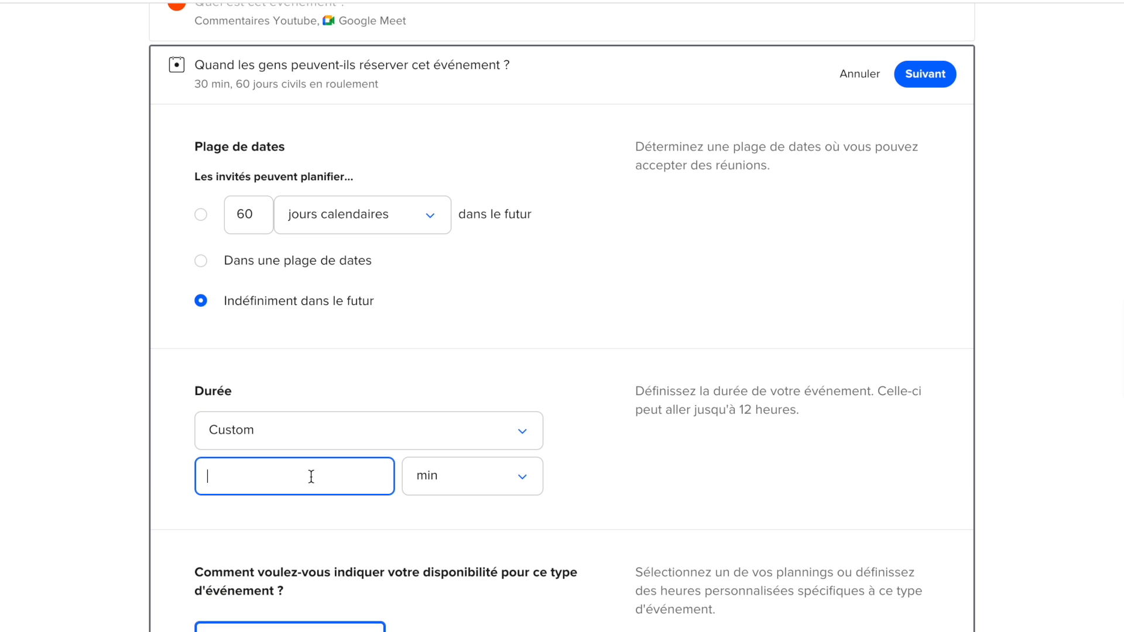
pyautogui.click(428, 473)
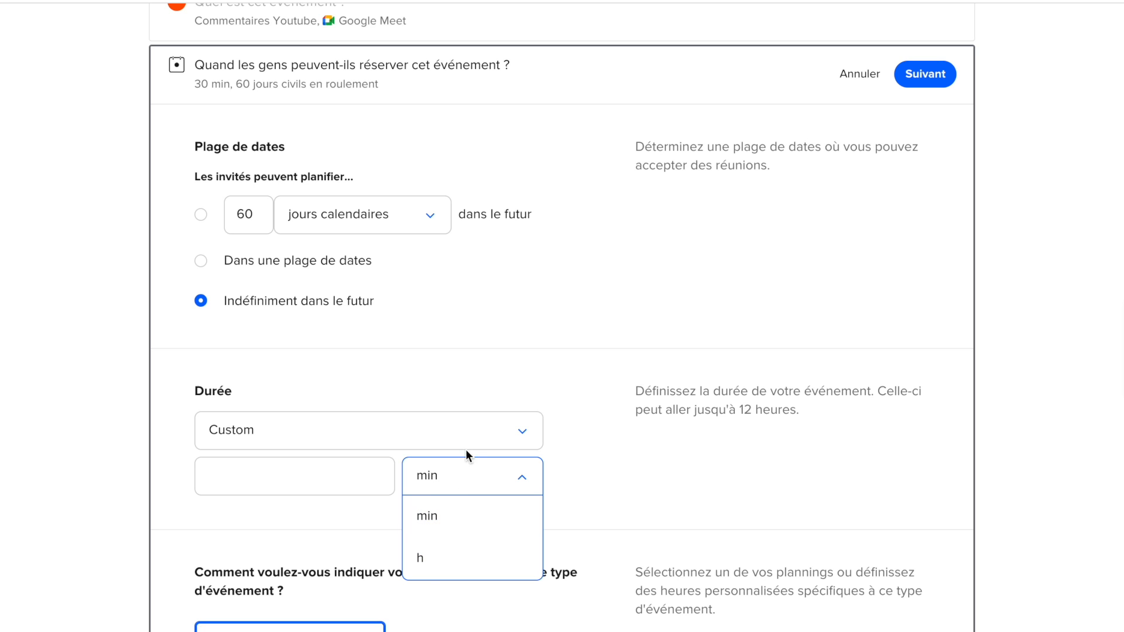
# Step: Set the event's duration to the preset of 15 min
pyautogui.click(473, 436)
pyautogui.click(349, 482)
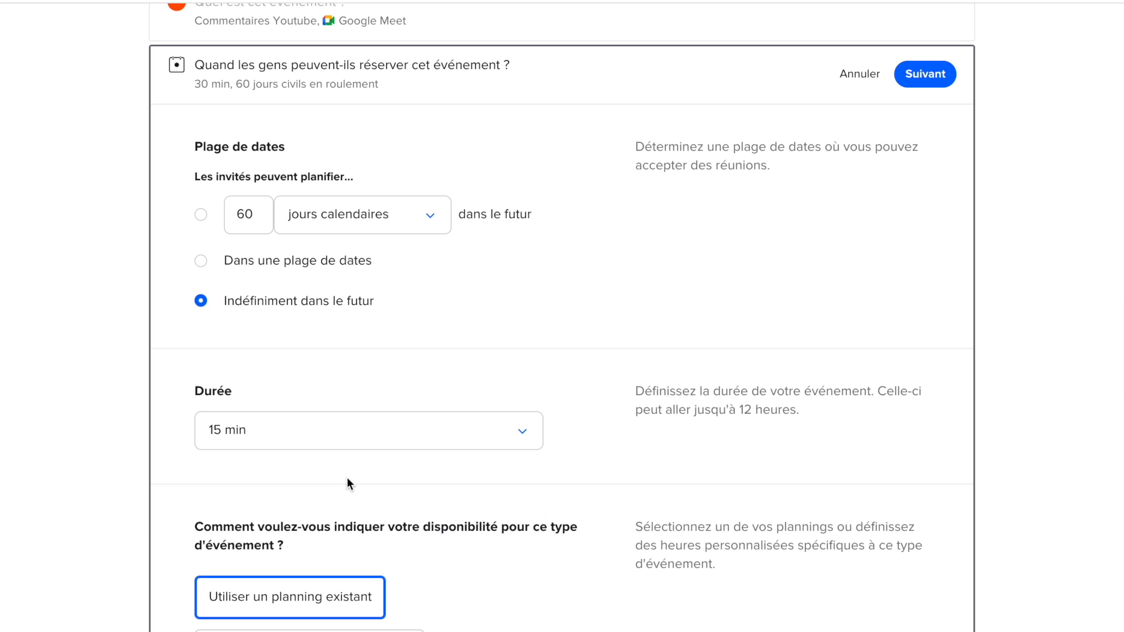
pyautogui.scroll(-1, 386, 395)
pyautogui.click(380, 426)
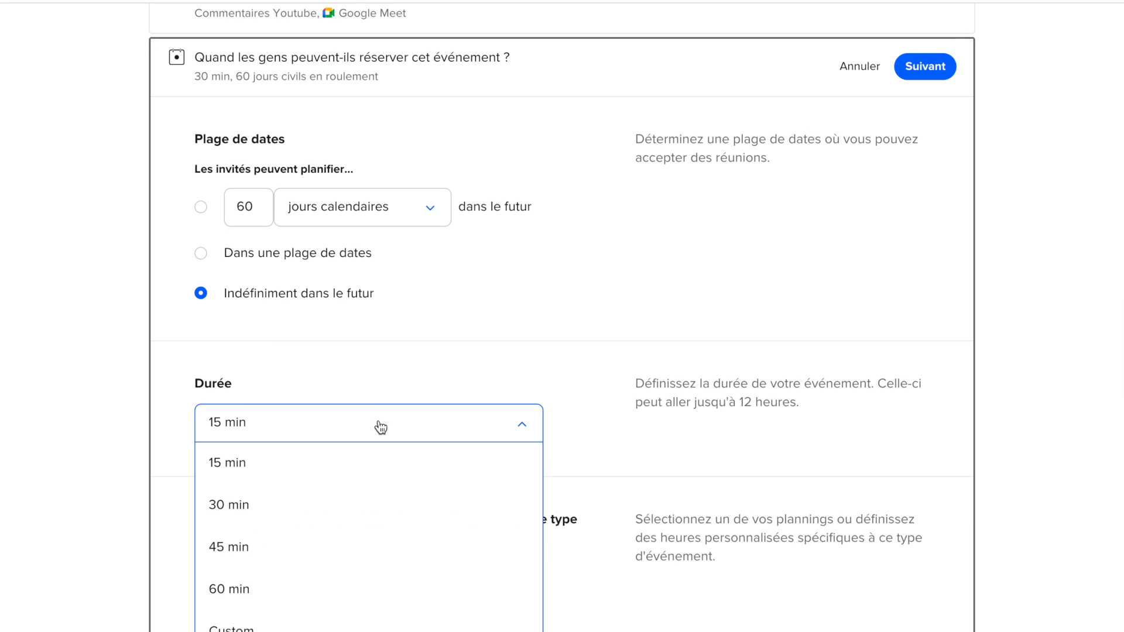
pyautogui.click(371, 398)
# Step: Switch the event type's availability from an existing schedule to custom hours
pyautogui.scroll(-4, 371, 393)
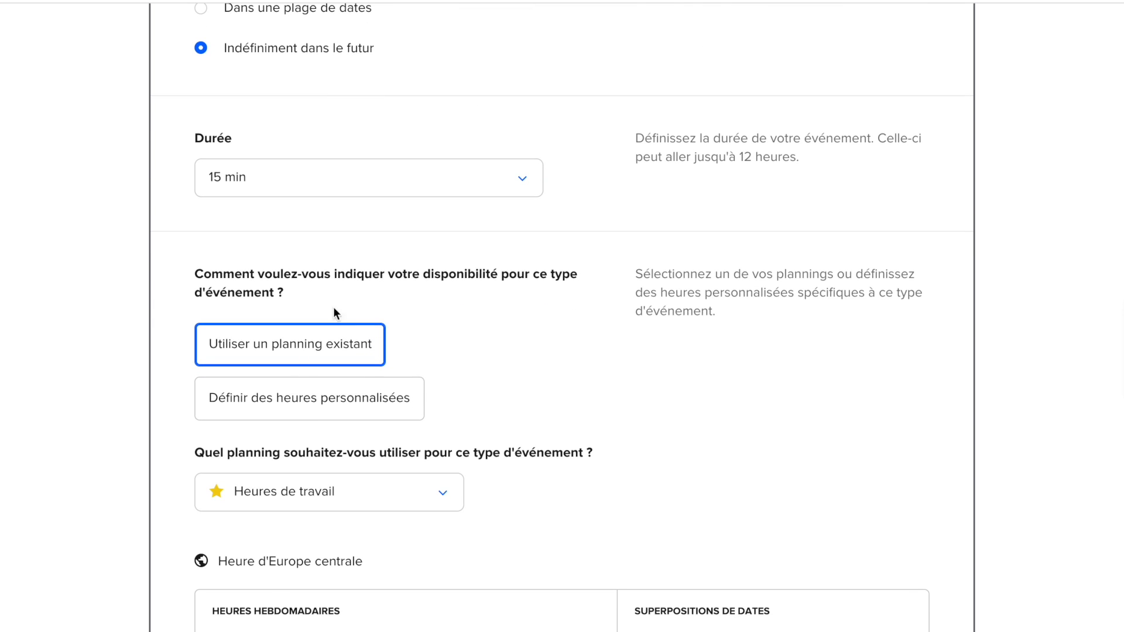
pyautogui.click(288, 403)
# Step: Set the availability for every Monday to 18:00 – 18:30 in the custom hours calendar
pyautogui.scroll(-8, 658, 379)
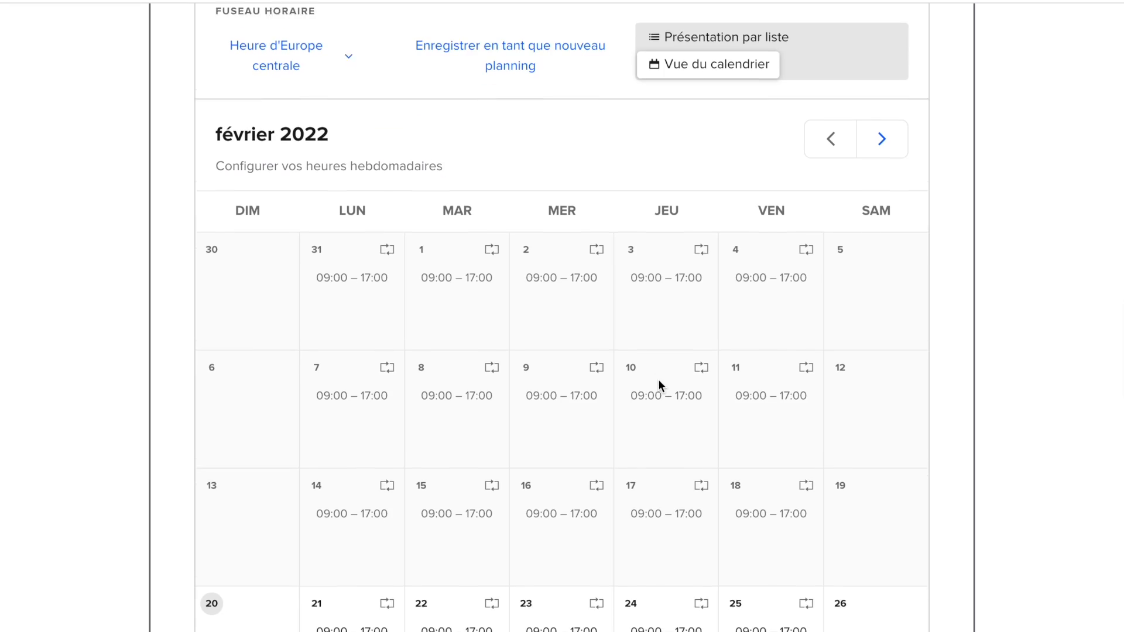
pyautogui.scroll(-5, 637, 337)
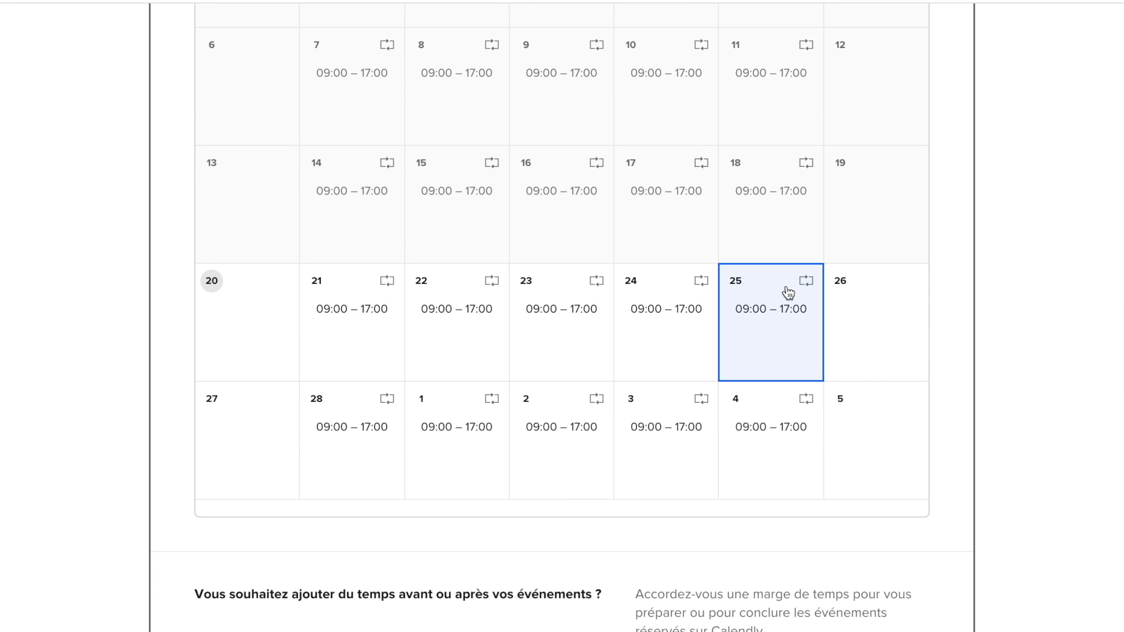
pyautogui.click(351, 360)
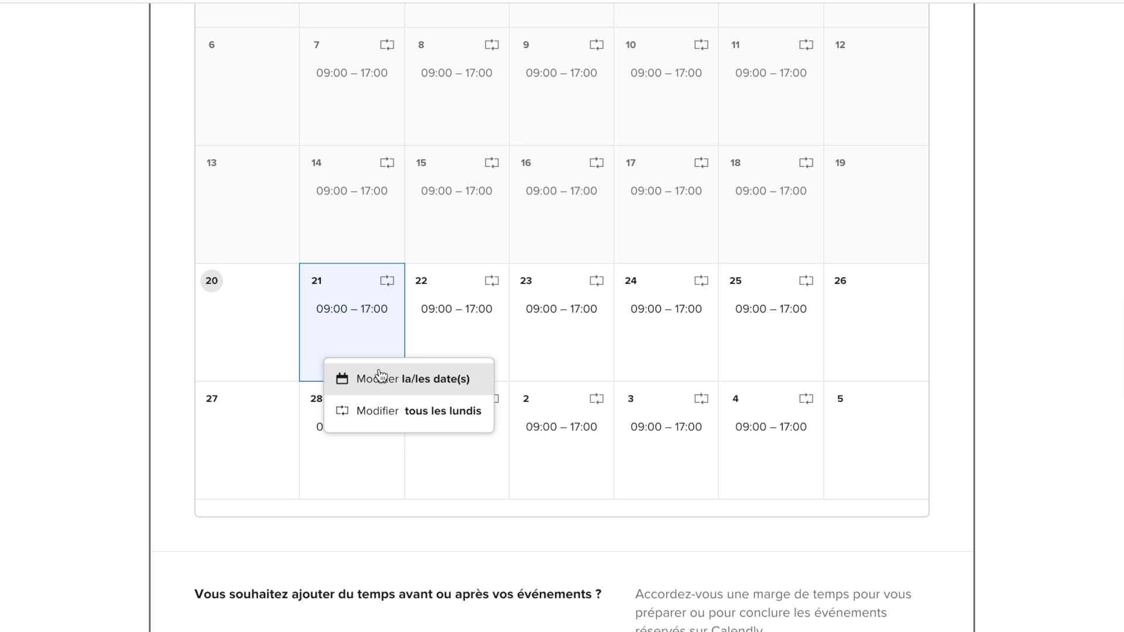
pyautogui.click(387, 409)
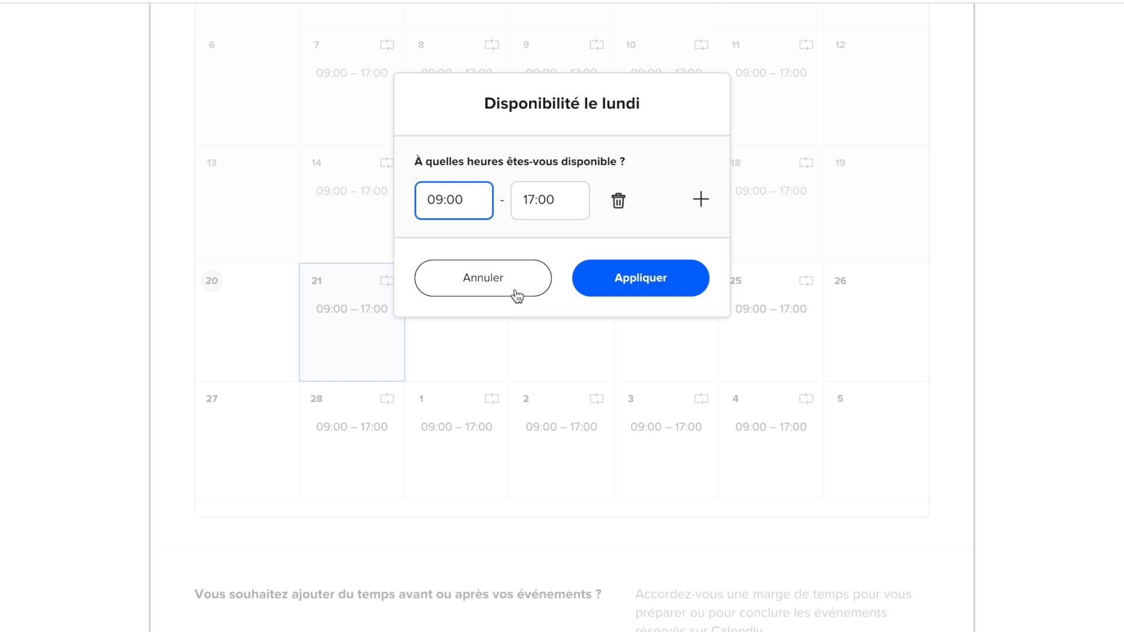
pyautogui.click(432, 197)
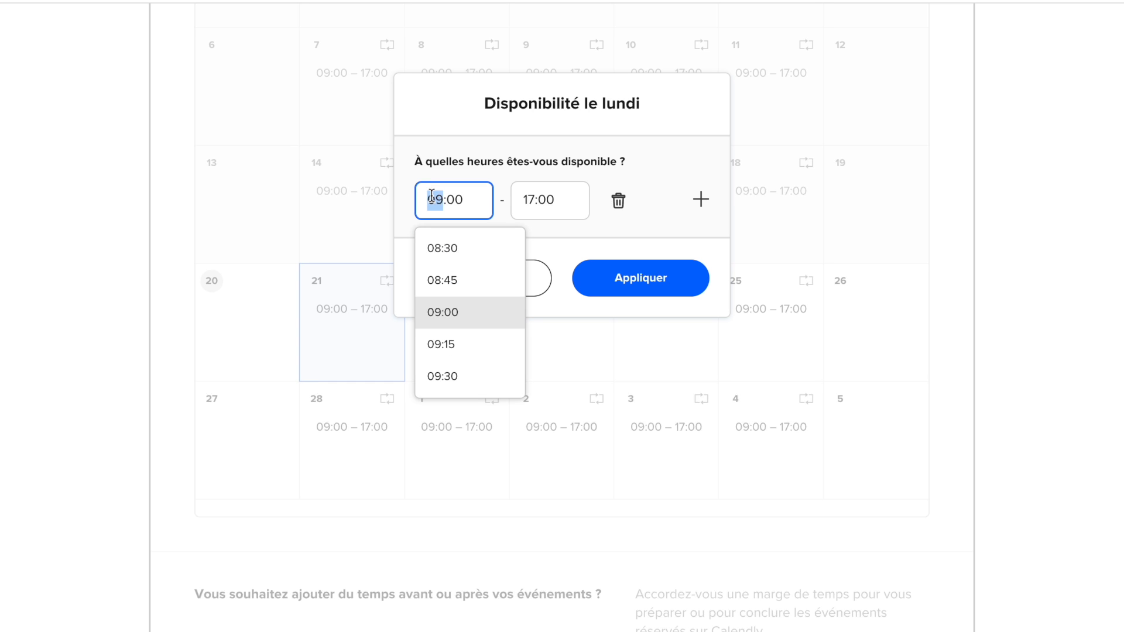
pyautogui.write('18')
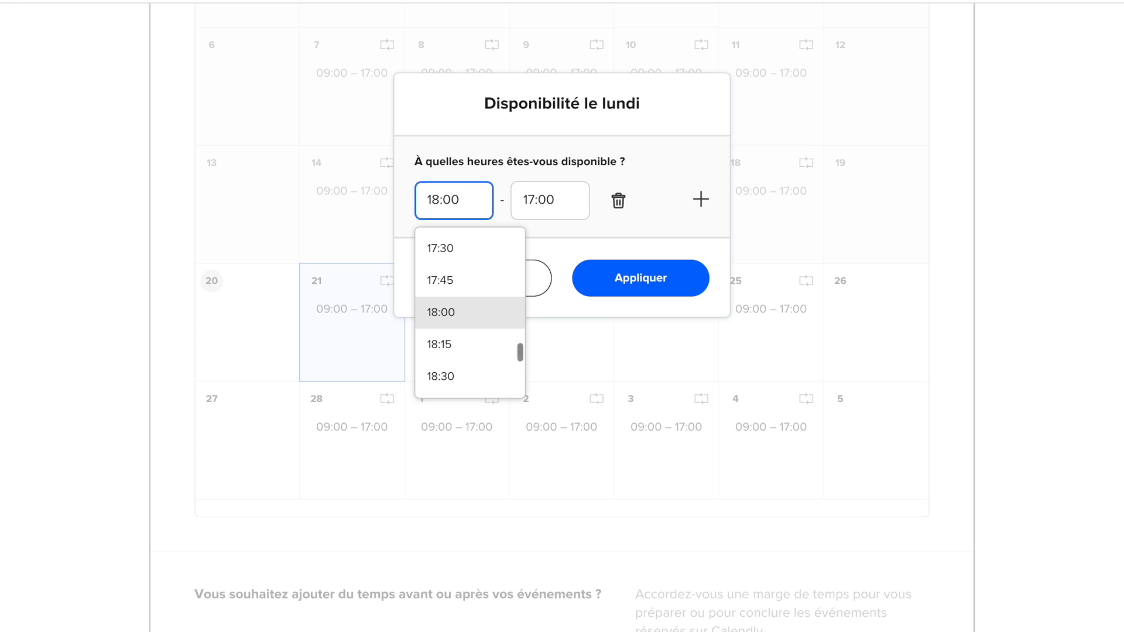
pyautogui.click(537, 196)
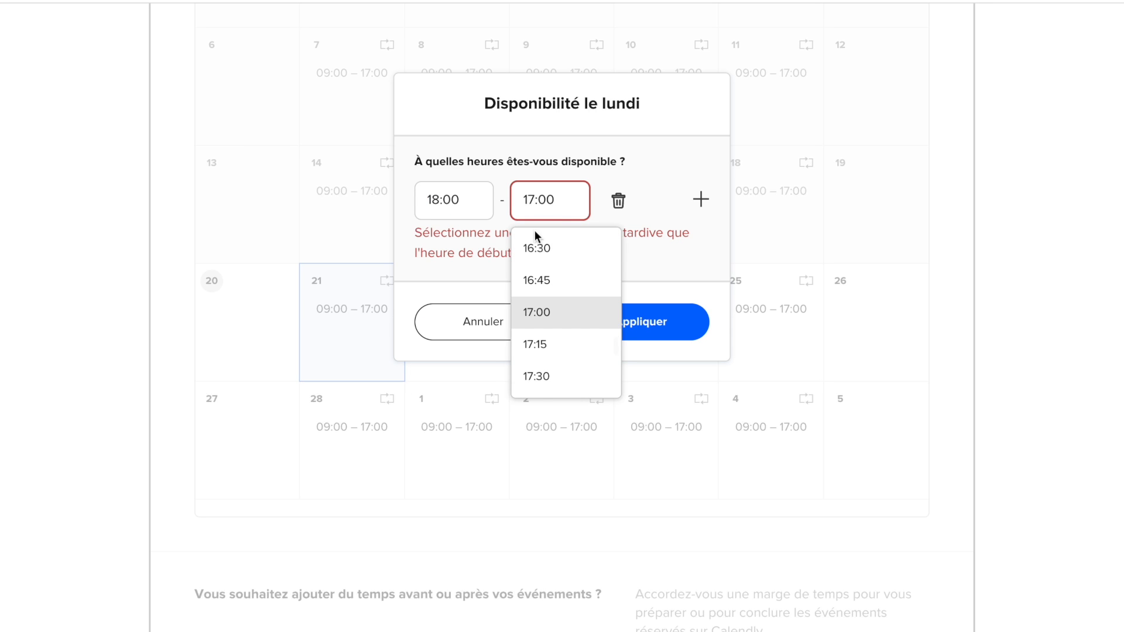
pyautogui.scroll(2, 535, 261)
pyautogui.scroll(-4, 535, 264)
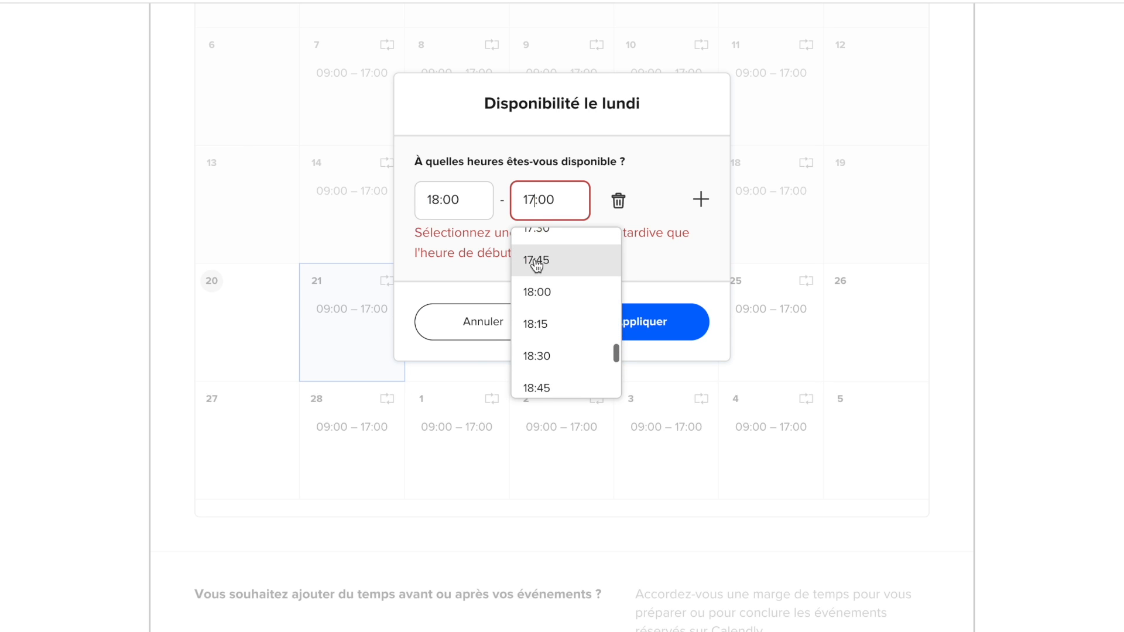
pyautogui.click(536, 350)
pyautogui.click(601, 291)
# Step: Set the availability for every Tuesday to 18:00 – 18:30
pyautogui.click(464, 329)
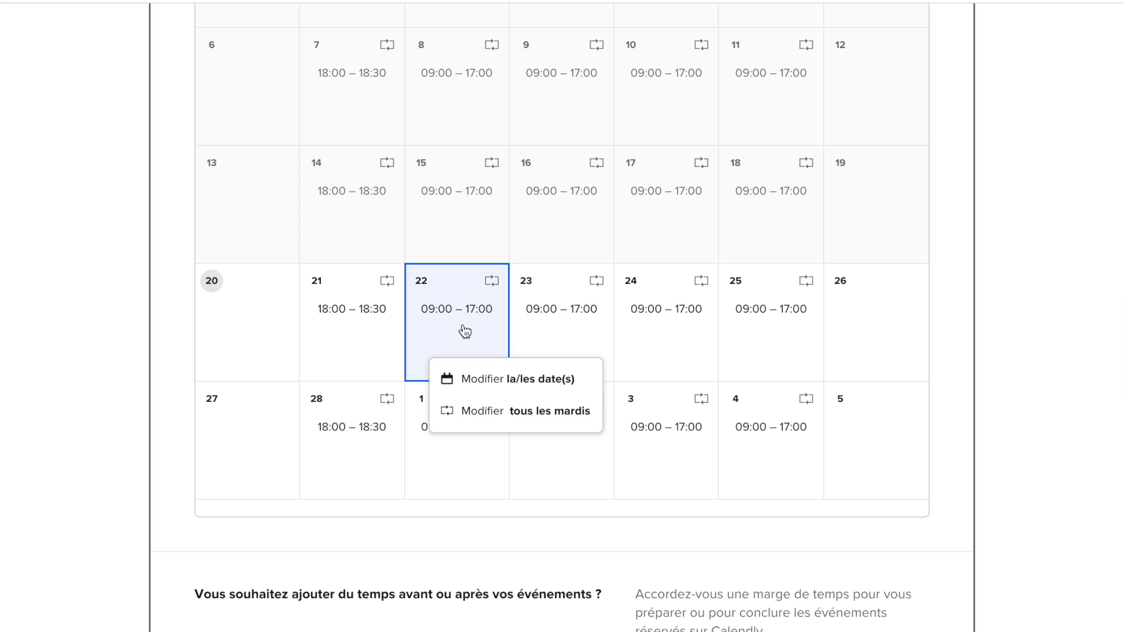
pyautogui.click(538, 413)
pyautogui.click(431, 199)
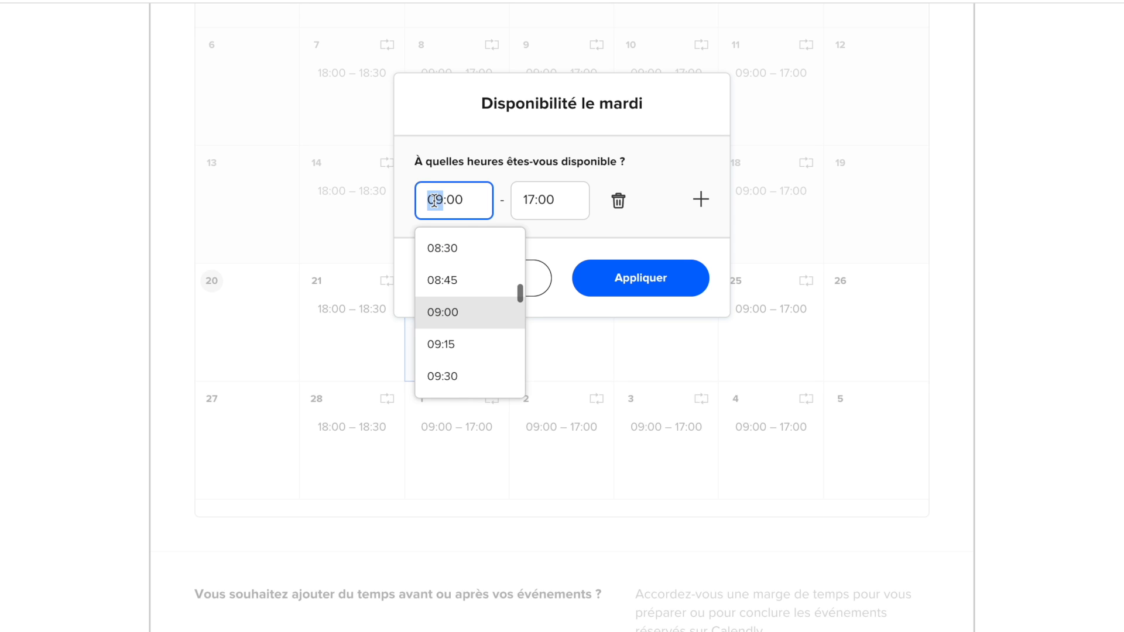
pyautogui.write('18')
pyautogui.press('Tab')
pyautogui.write('18h30')
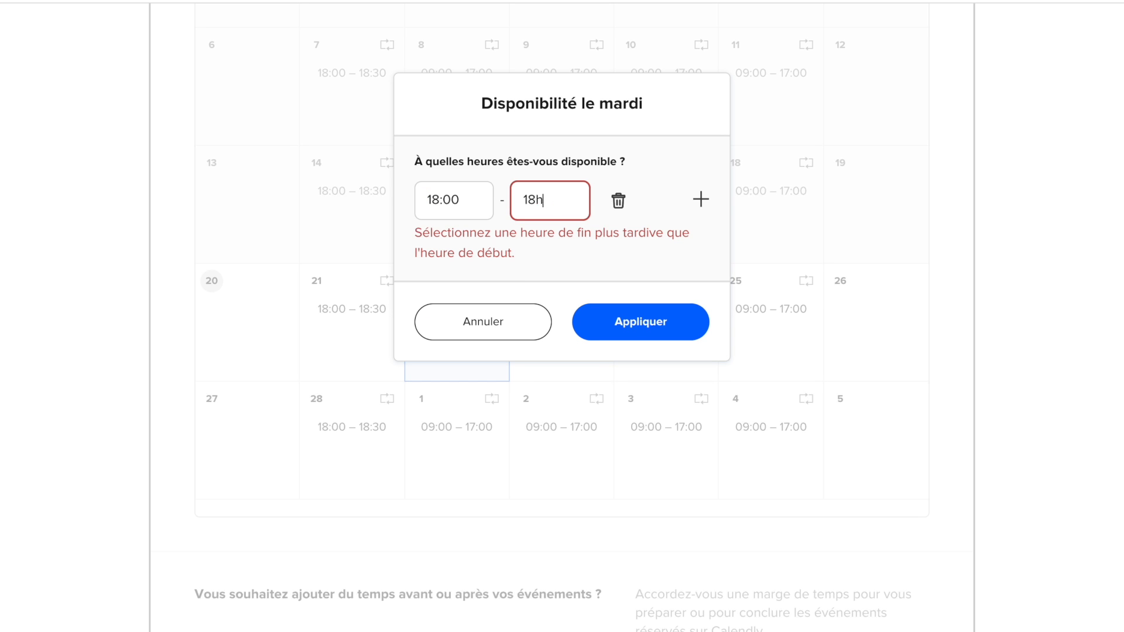
pyautogui.press('BackSpace')
pyautogui.press('BackSpace')
pyautogui.press('BackSpace')
pyautogui.write(':30')
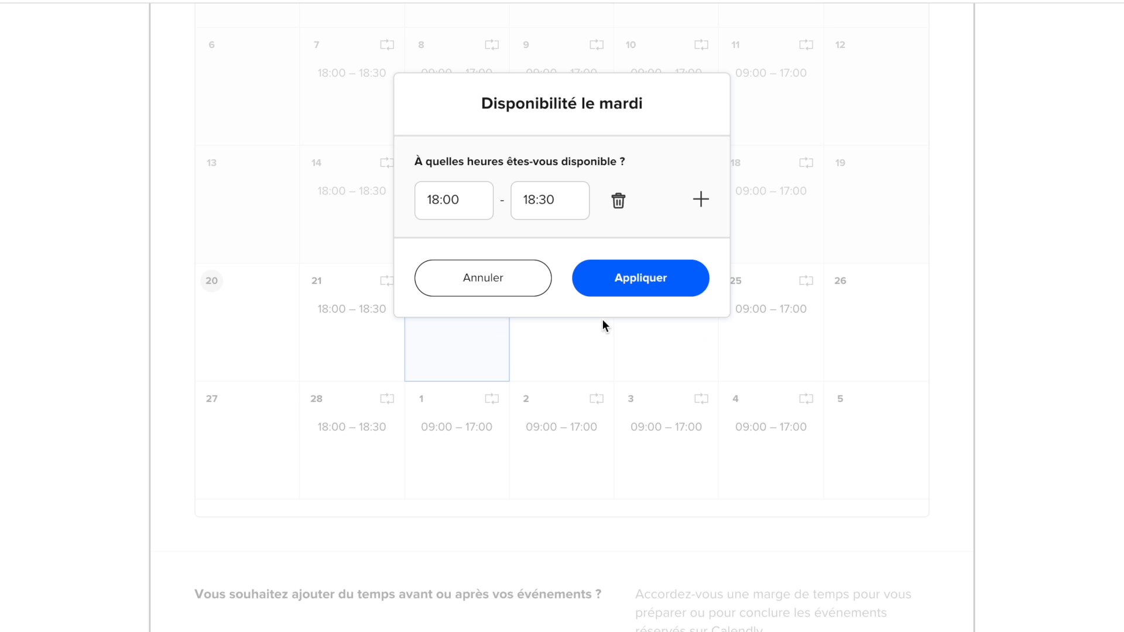
pyautogui.click(666, 273)
# Step: Make every Wednesday unavailable by removing its time slot
pyautogui.click(577, 323)
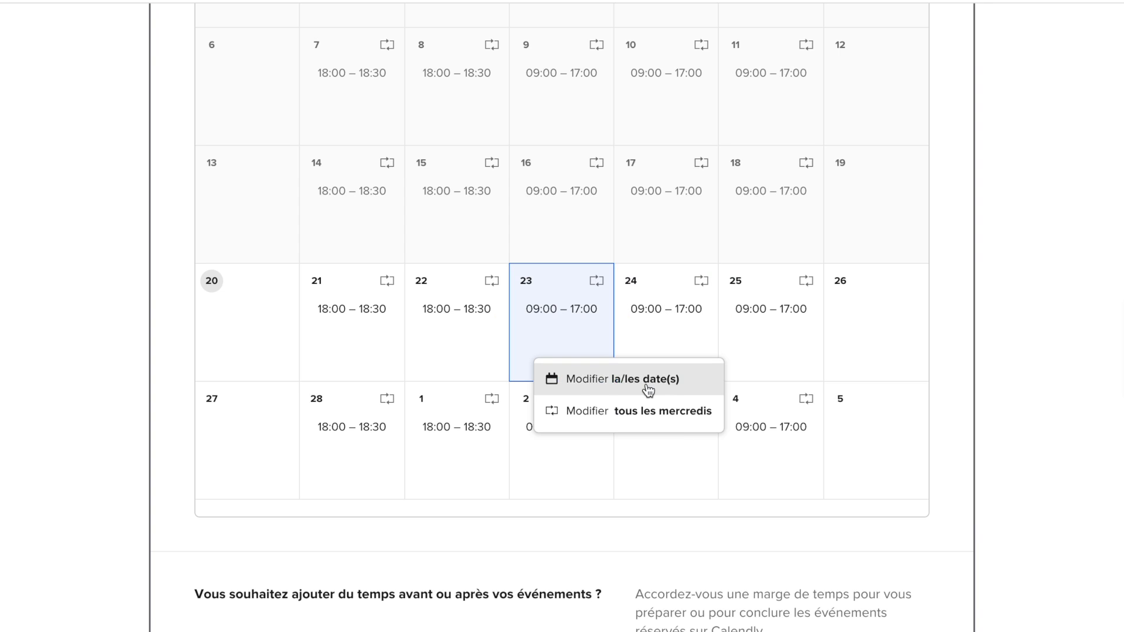
pyautogui.click(646, 411)
pyautogui.click(618, 201)
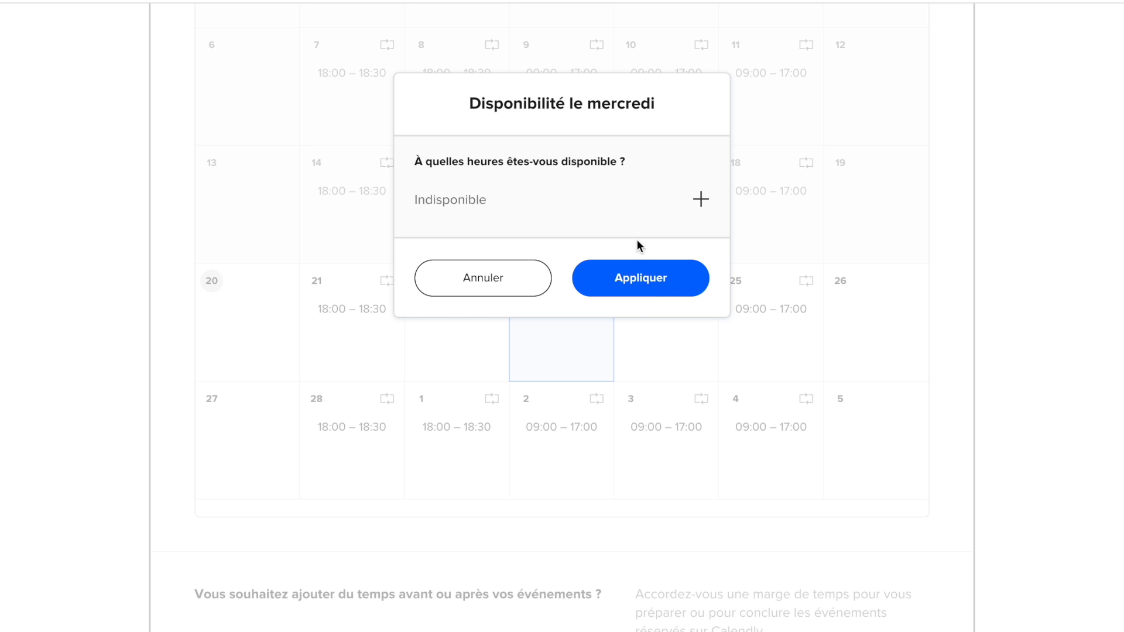
pyautogui.click(639, 280)
# Step: Set the availability for every Thursday to 08:30 – 10:00
pyautogui.click(669, 310)
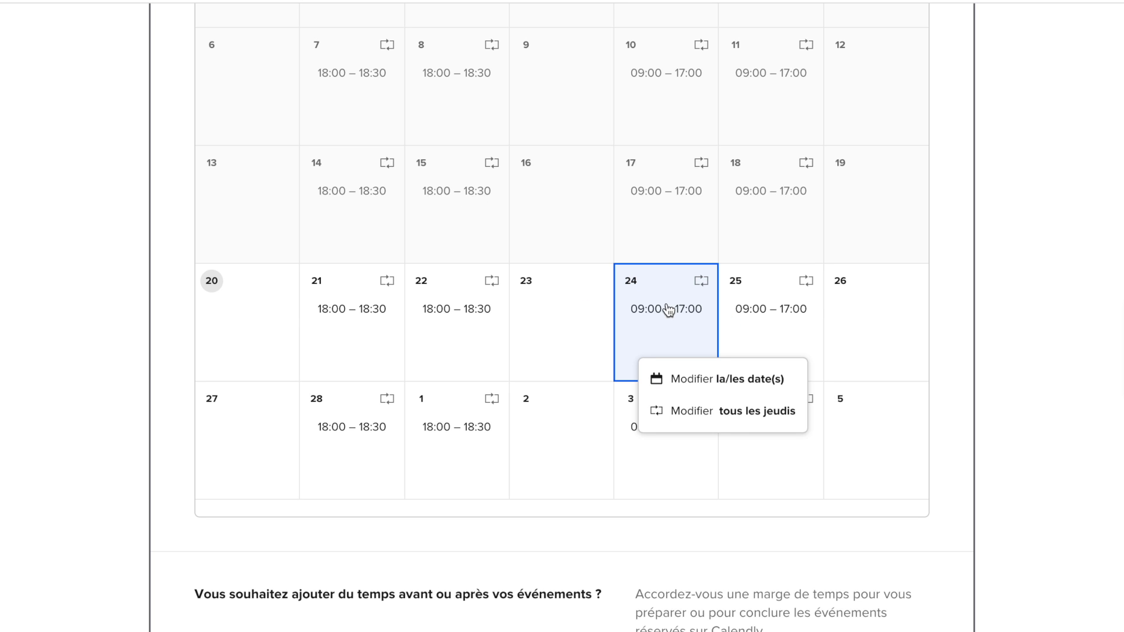
pyautogui.click(706, 414)
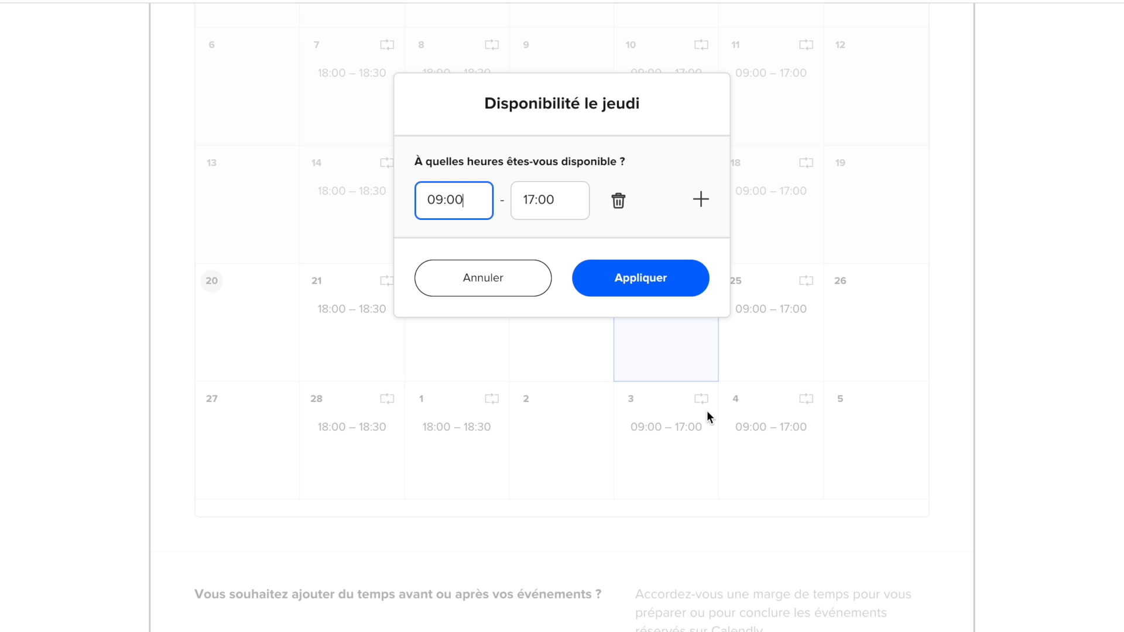
pyautogui.click(443, 200)
pyautogui.press('BackSpace')
pyautogui.write('8')
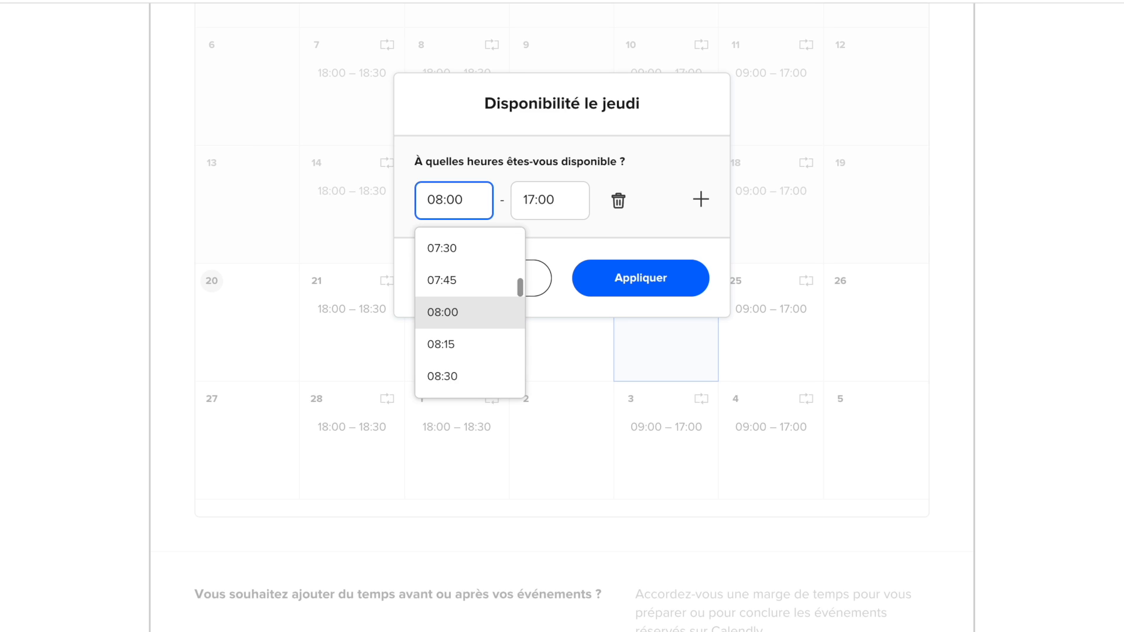
pyautogui.press('Right')
pyautogui.press('Right')
pyautogui.press('BackSpace')
pyautogui.write('3')
pyautogui.click(538, 203)
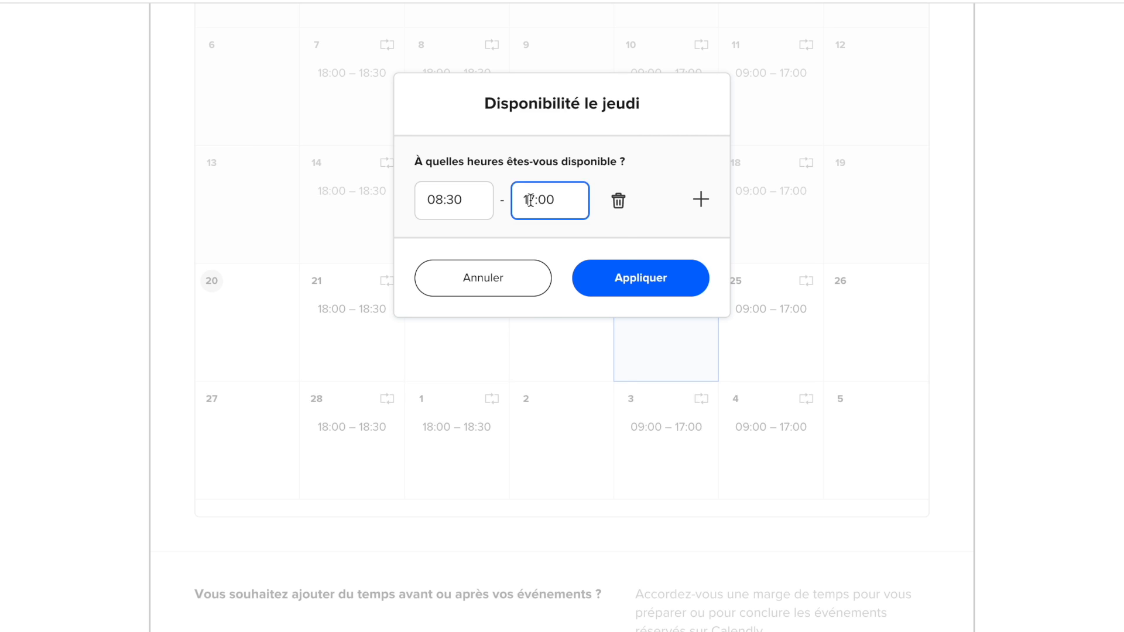
pyautogui.press('BackSpace')
pyautogui.write('0')
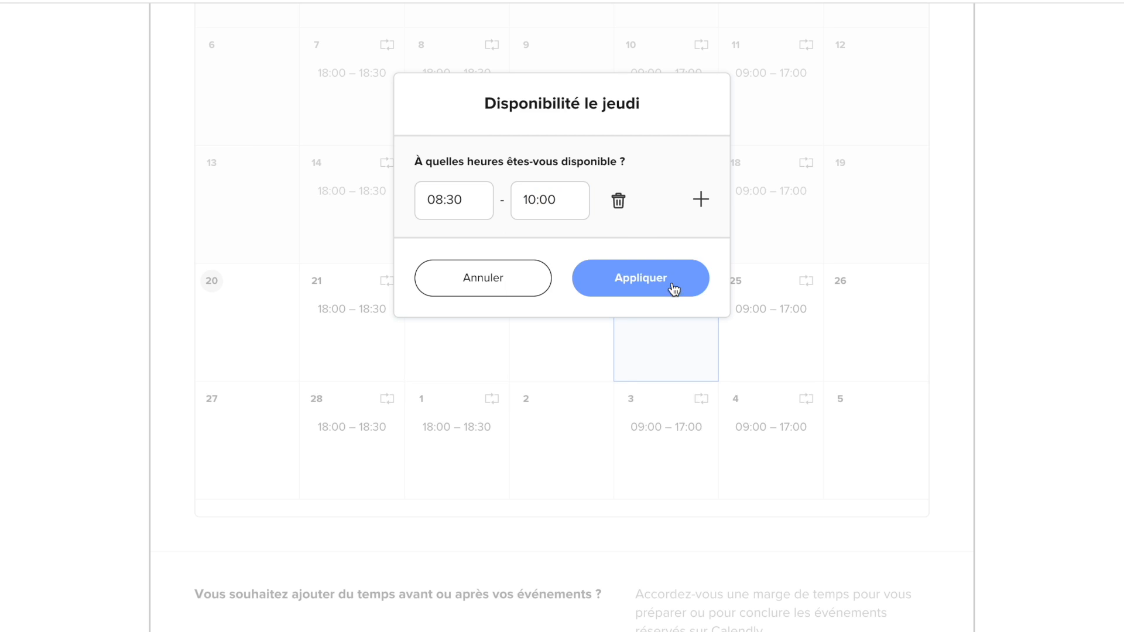
pyautogui.click(673, 287)
# Step: Set the availability for every Friday to 18:00 – 19:00
pyautogui.click(763, 319)
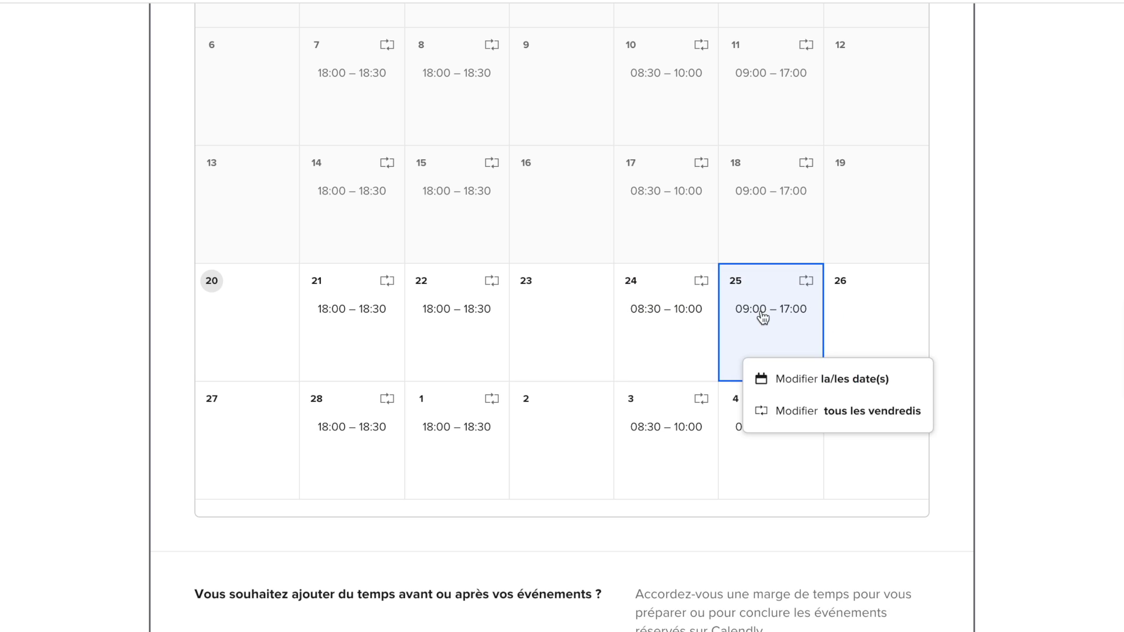
pyautogui.click(828, 411)
pyautogui.click(423, 200)
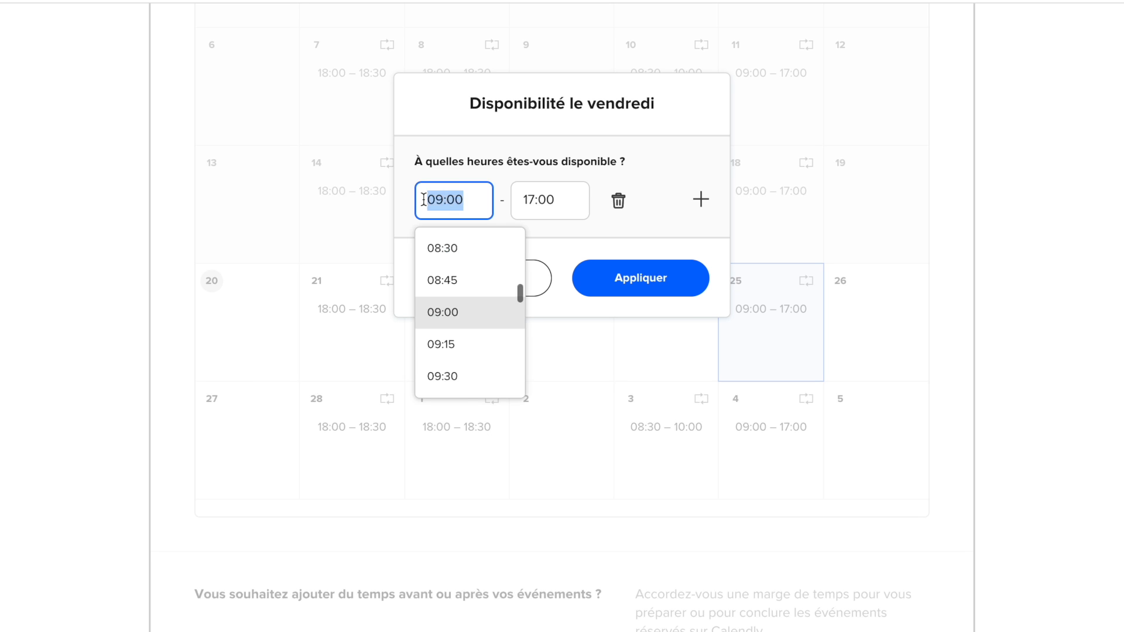
pyautogui.write('18')
pyautogui.write('00')
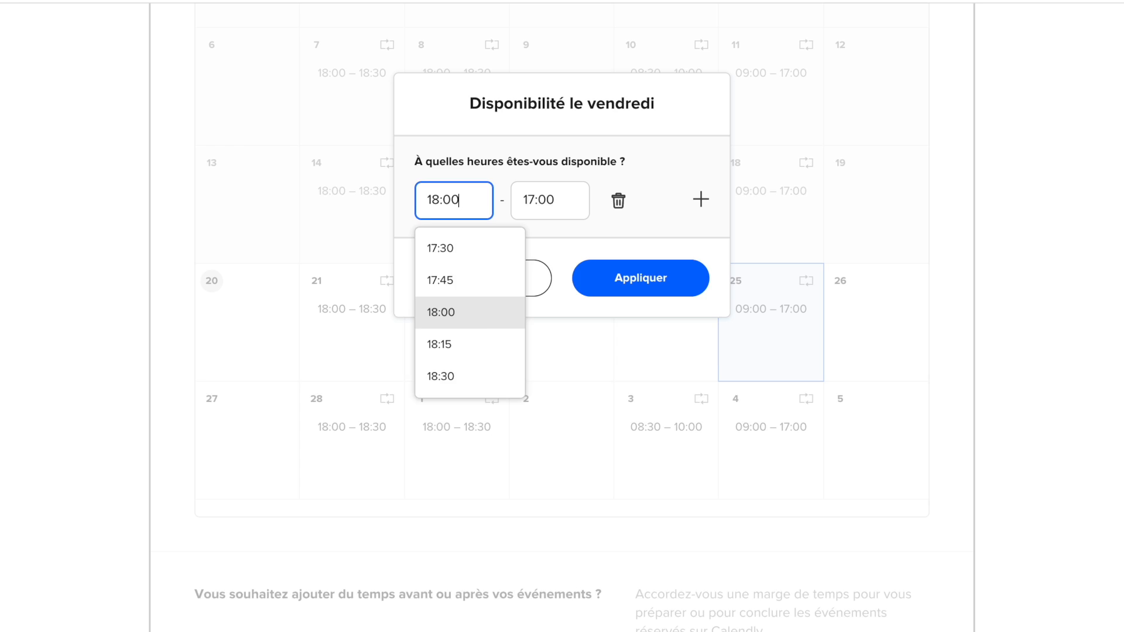
pyautogui.press('Tab')
pyautogui.write('18')
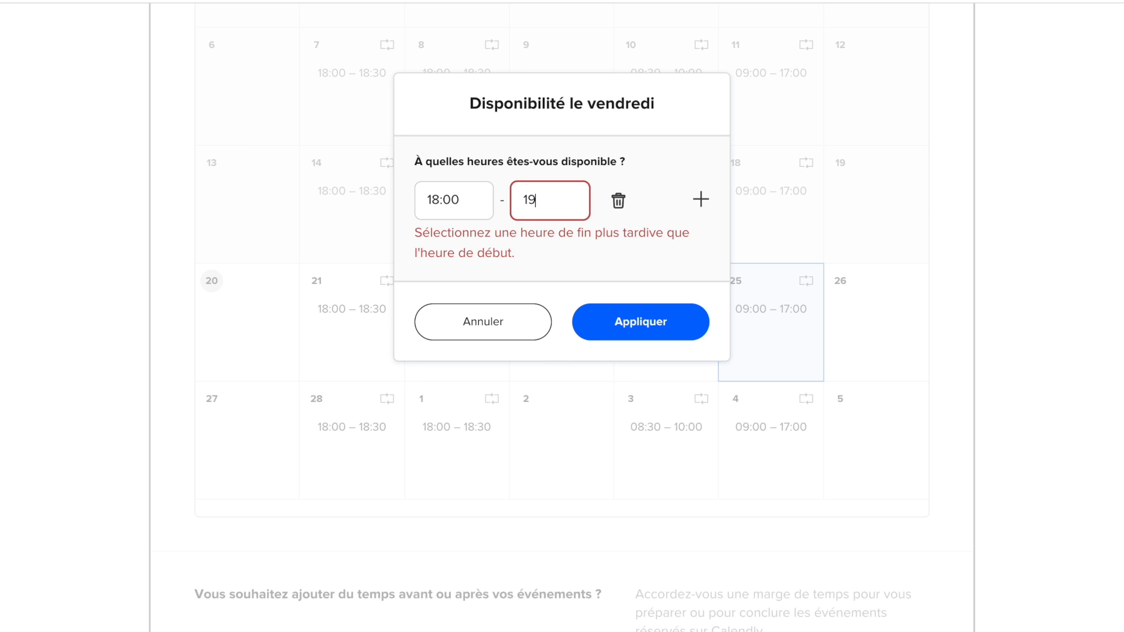
pyautogui.write(':00')
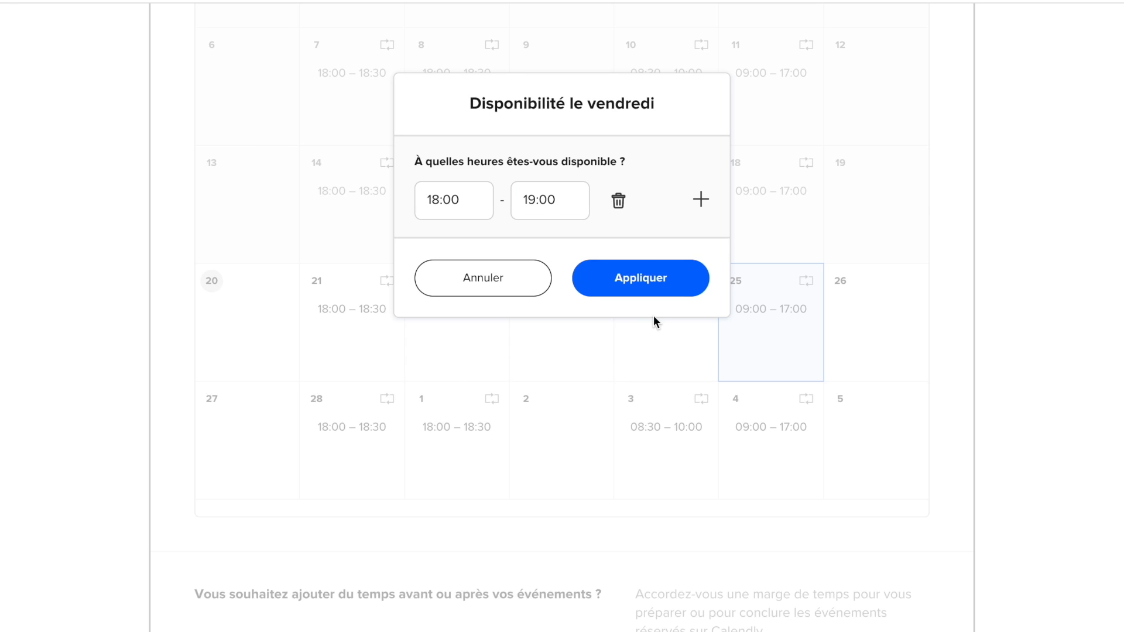
pyautogui.click(656, 278)
# Step: Expand the additional availability rules and set the start time increment to 5 min
pyautogui.scroll(-2, 799, 264)
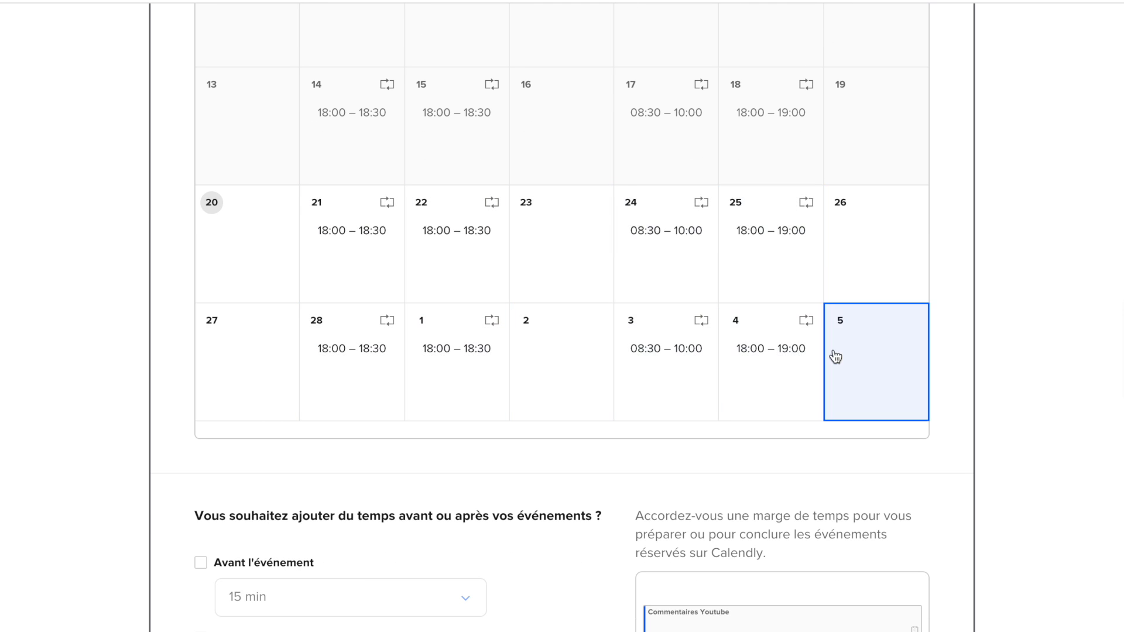
pyautogui.scroll(-4, 849, 339)
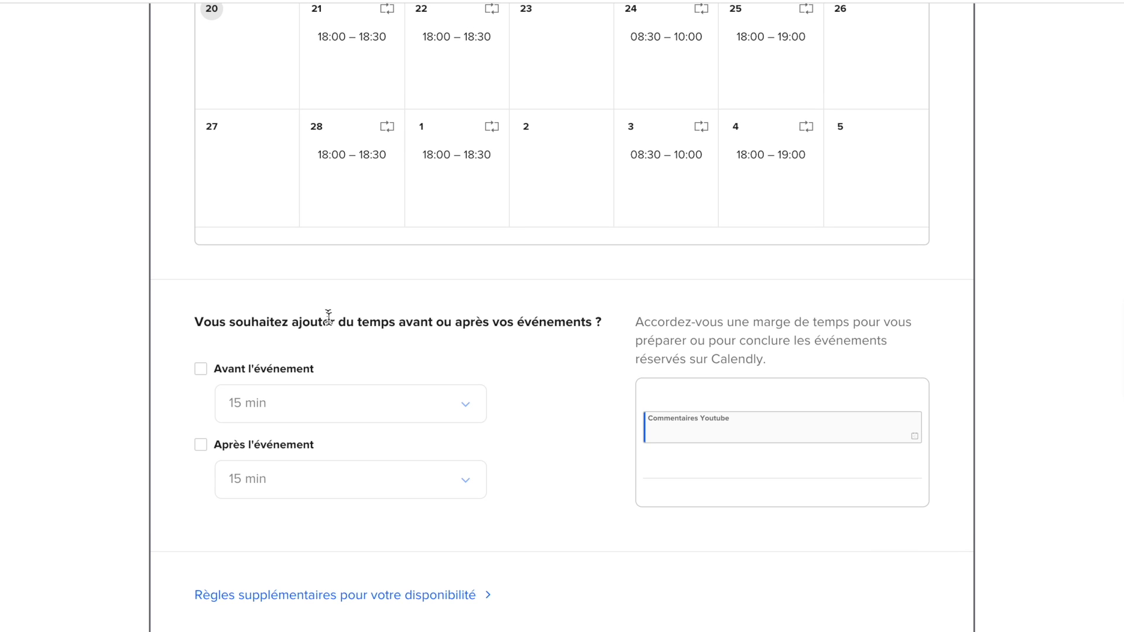
pyautogui.click(407, 596)
pyautogui.scroll(-3, 602, 403)
pyautogui.scroll(-6, 601, 400)
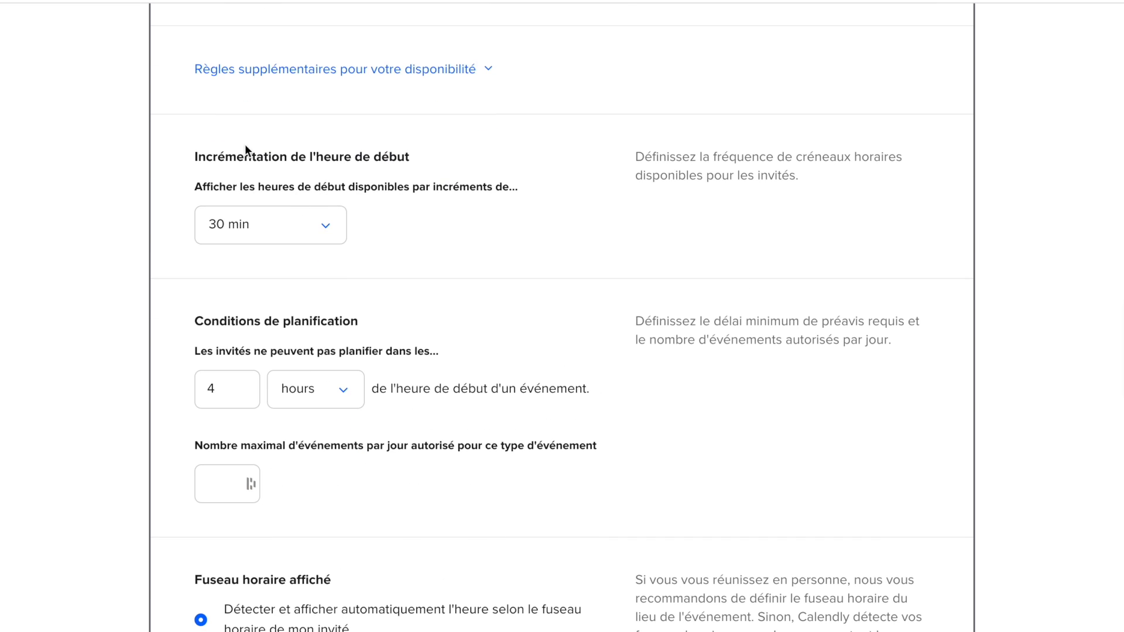
pyautogui.click(295, 234)
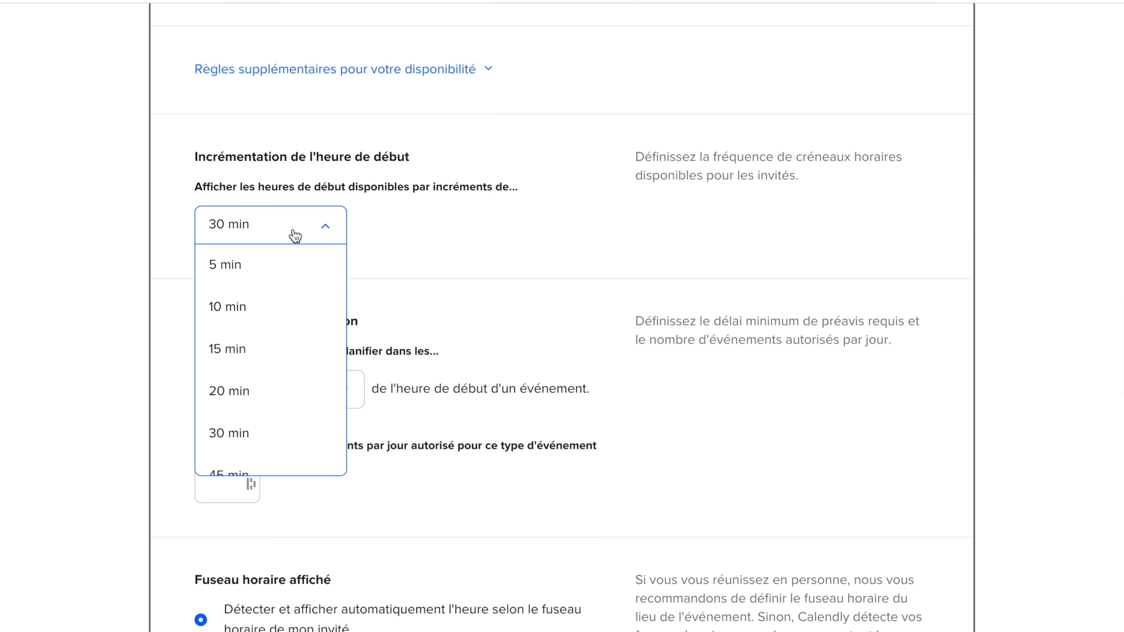
pyautogui.click(263, 268)
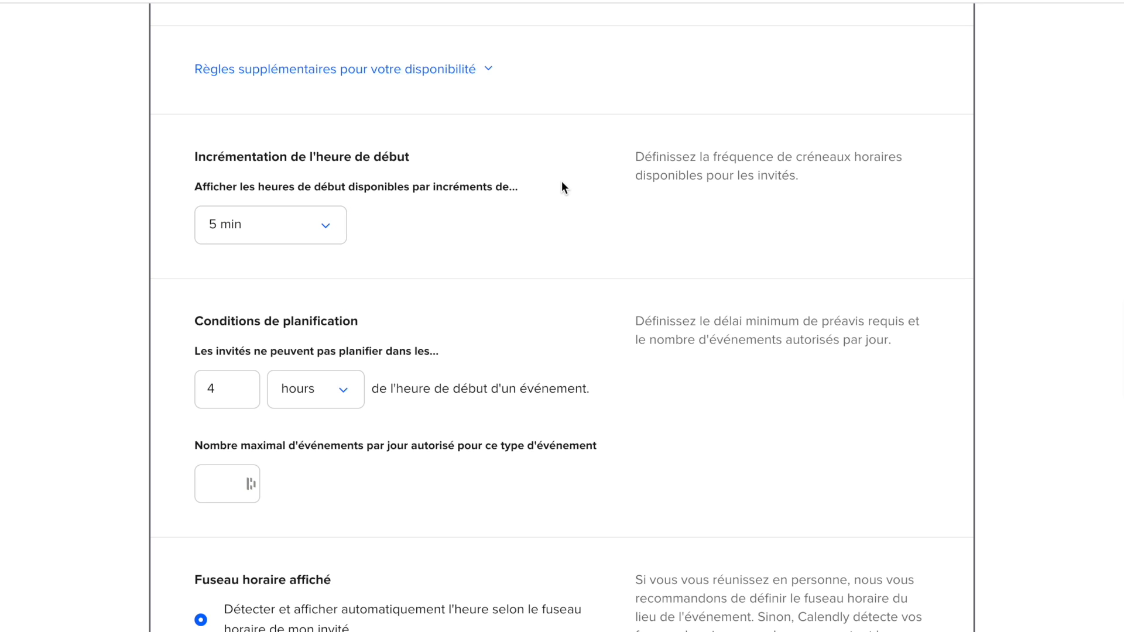
# Step: Limit the event type to a maximum of 3 events per day in the scheduling conditions
pyautogui.scroll(10, 562, 187)
pyautogui.scroll(-6, 562, 187)
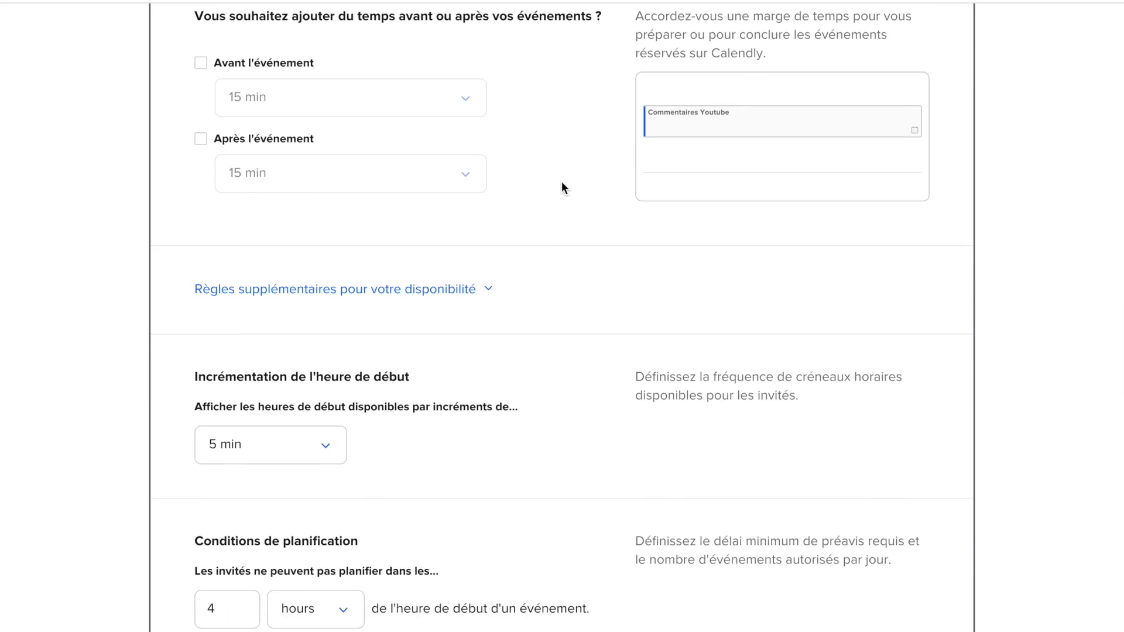
pyautogui.scroll(-2, 562, 182)
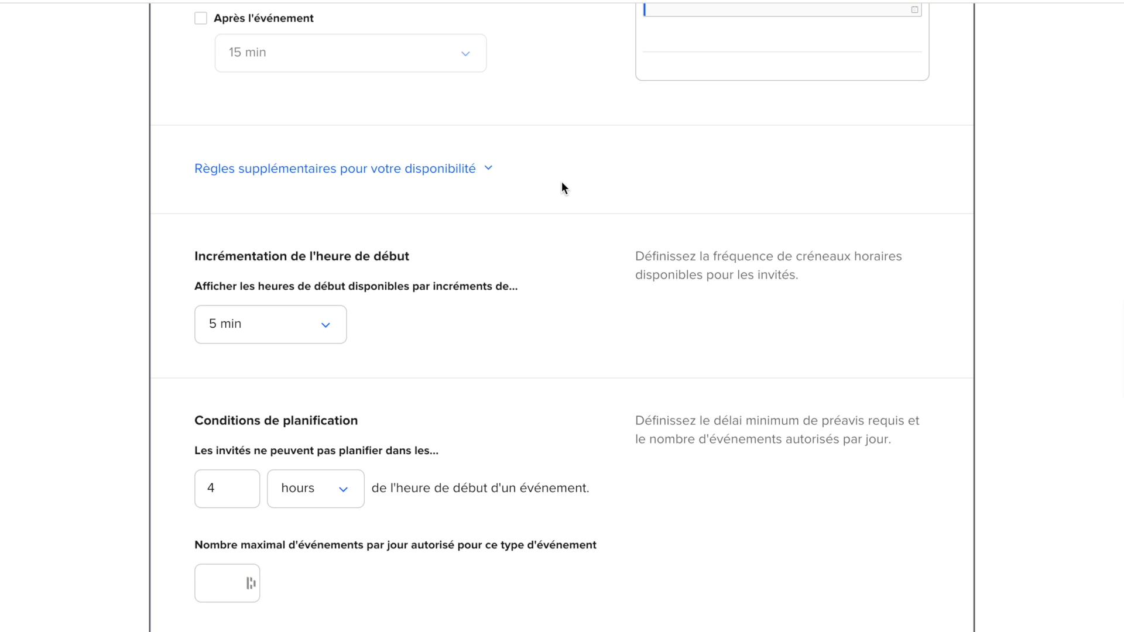
pyautogui.scroll(-2, 358, 426)
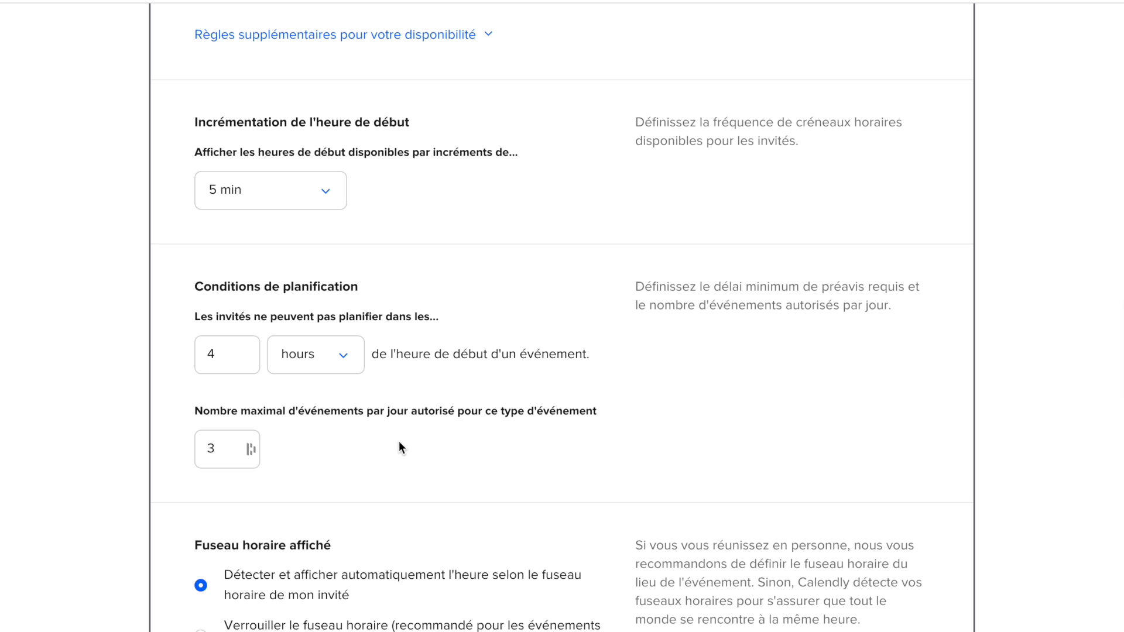
# Step: Save the booking settings and open the public booking page of "Commentaires Youtube"
pyautogui.scroll(-3, 400, 446)
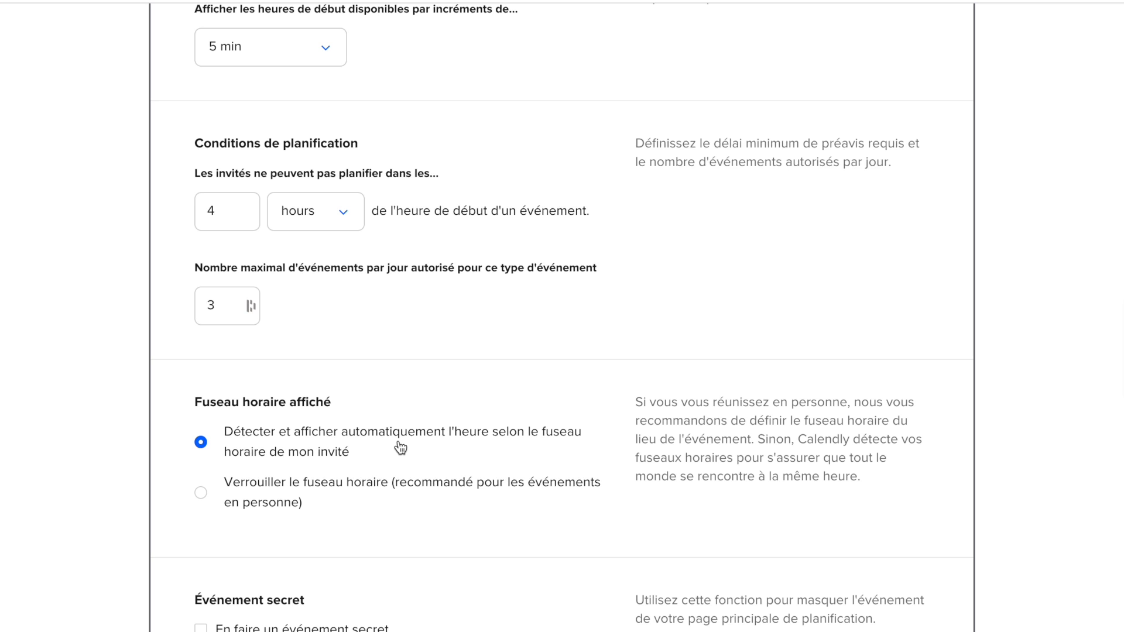
pyautogui.scroll(-2, 400, 446)
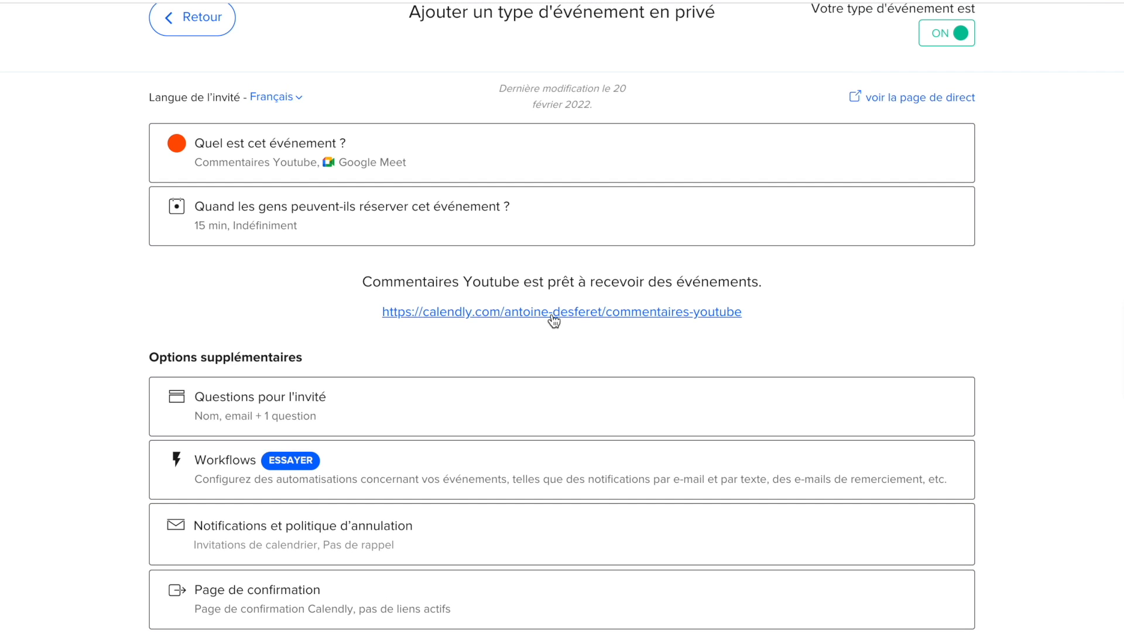
pyautogui.click(554, 314)
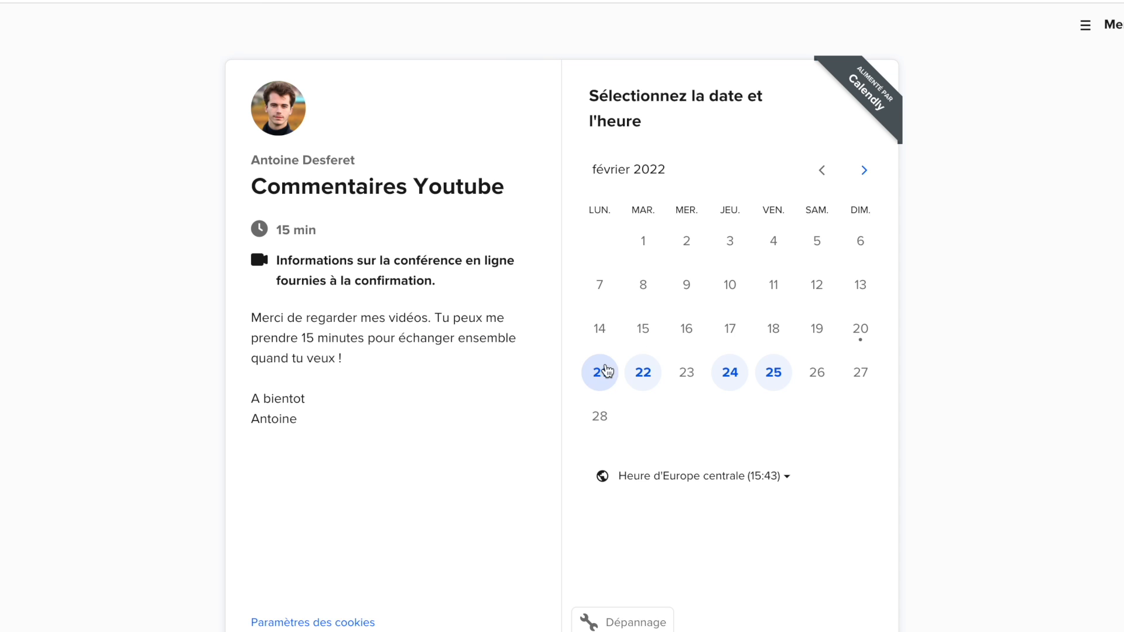
# Step: Check the bookable time slots for 21, 22 and 24 February on the booking page
pyautogui.click(601, 382)
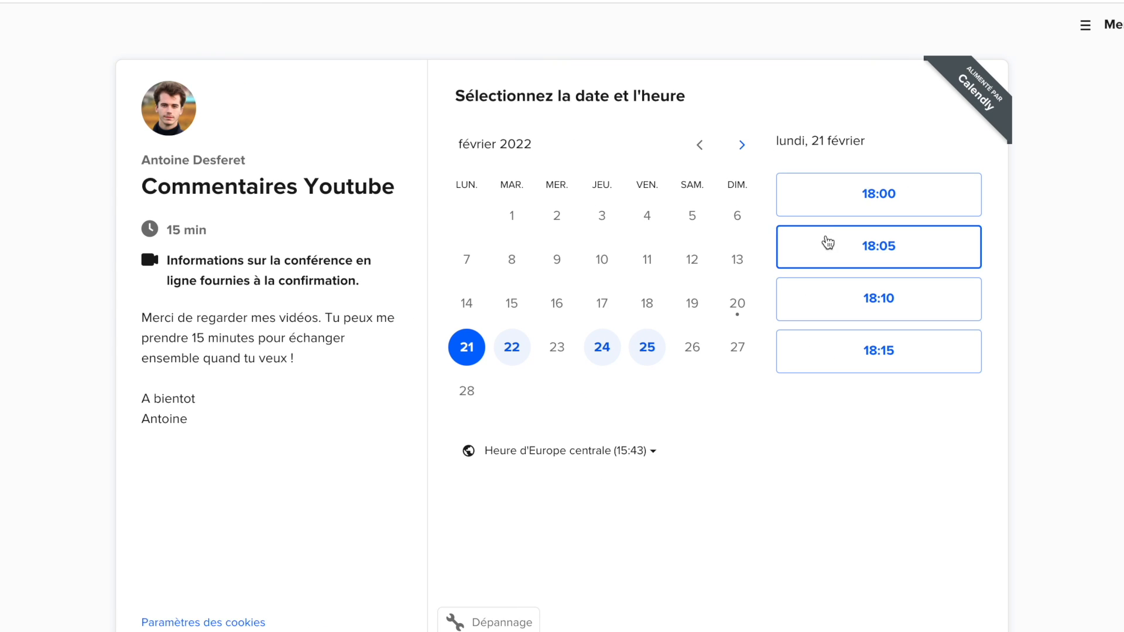
pyautogui.click(513, 351)
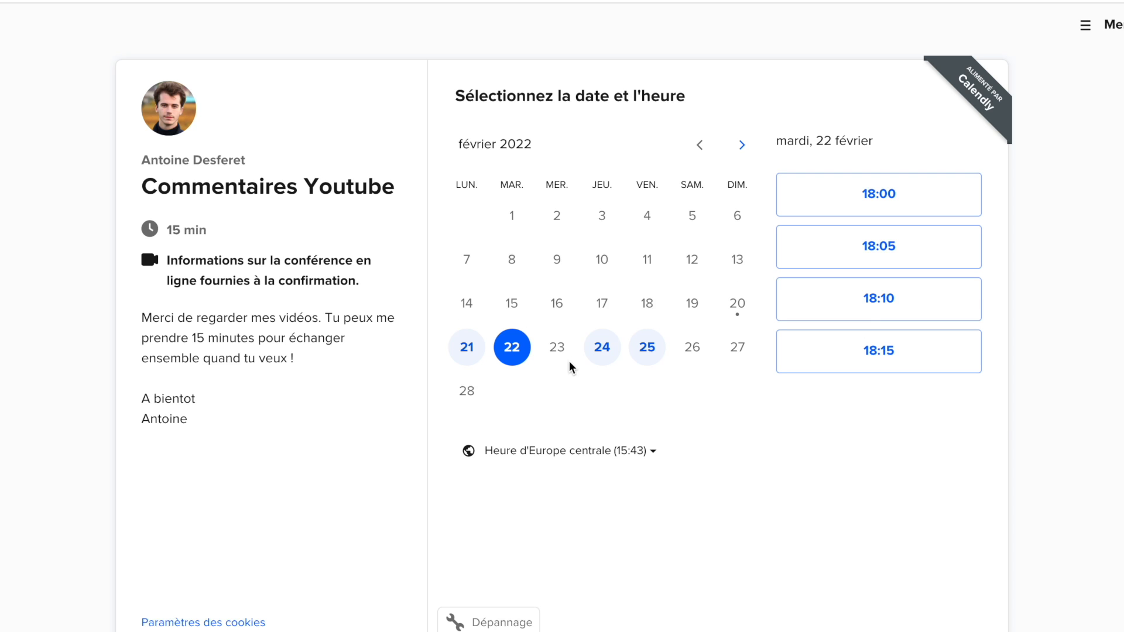
pyautogui.click(601, 353)
pyautogui.scroll(-3, 798, 264)
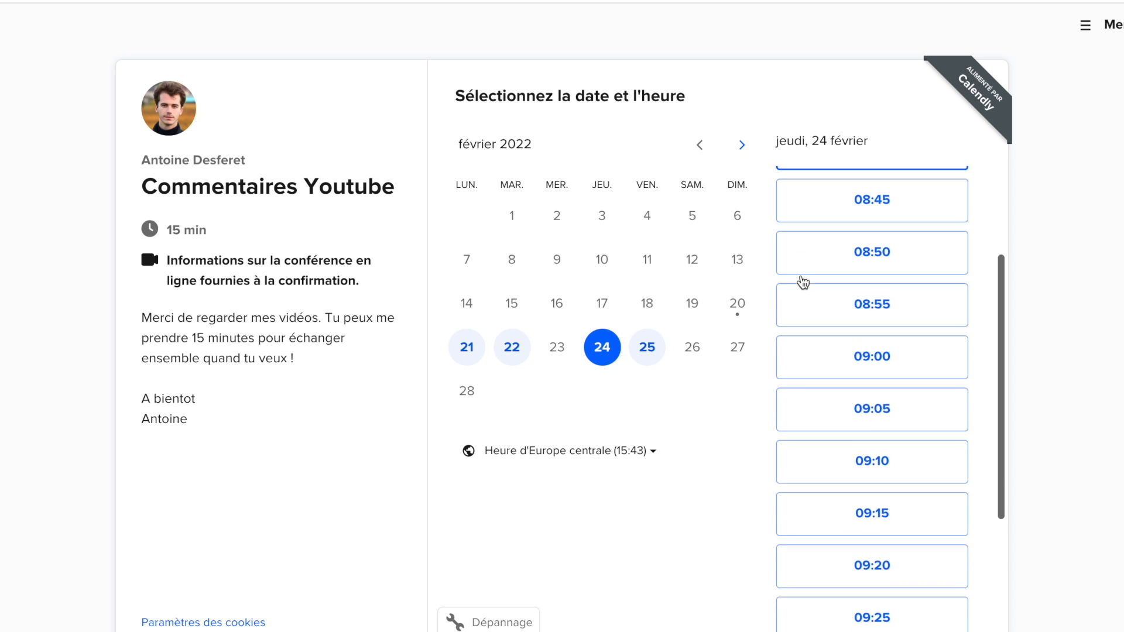
pyautogui.scroll(-3, 800, 282)
# Step: Check the time slots for Friday 25 February, pick 18:00 and confirm the choice
pyautogui.click(647, 346)
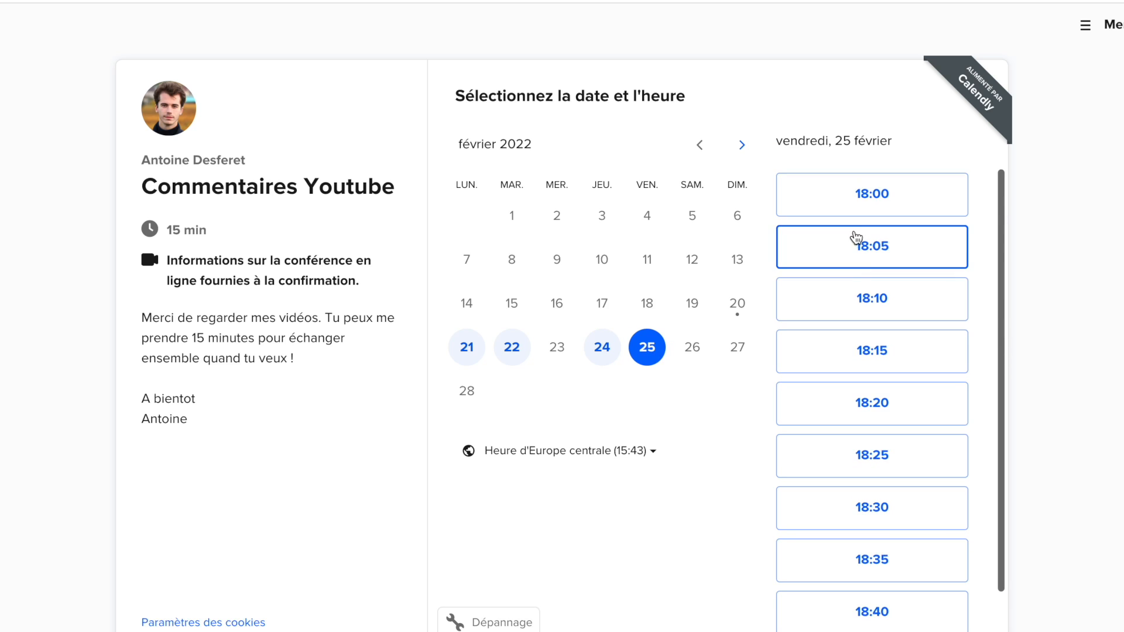
pyautogui.scroll(-1, 855, 235)
pyautogui.scroll(1, 853, 232)
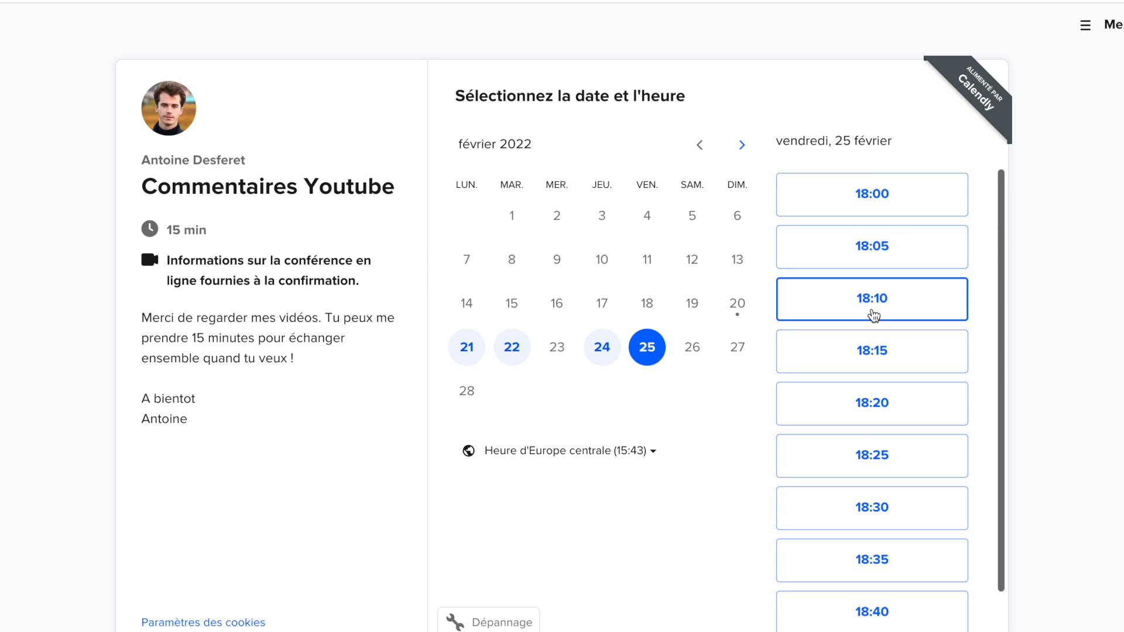
pyautogui.click(897, 206)
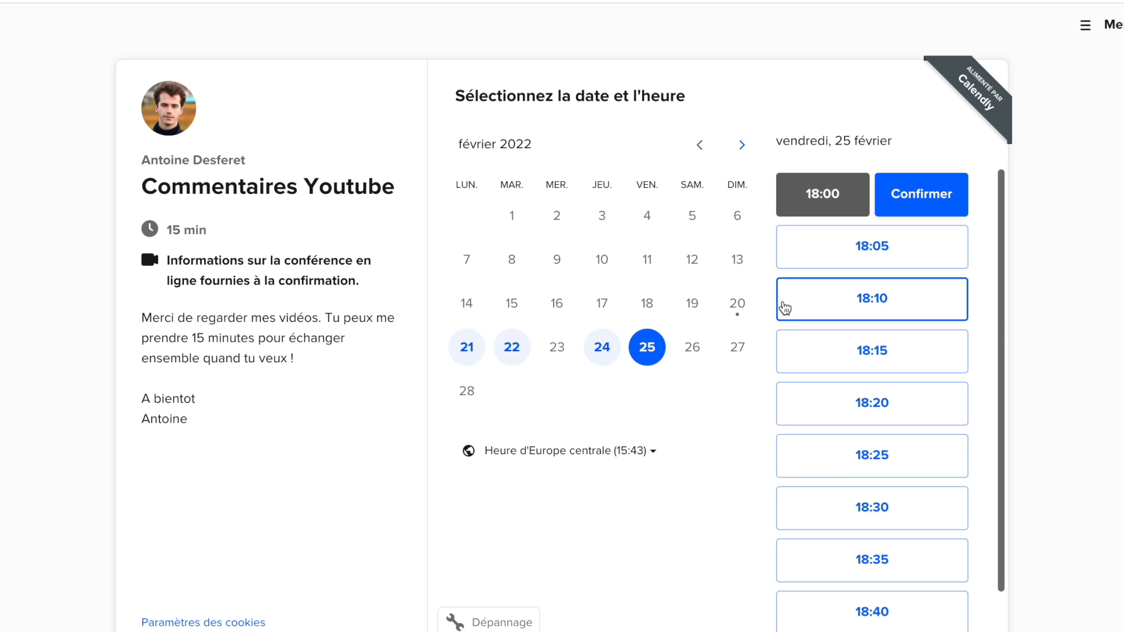
pyautogui.click(930, 181)
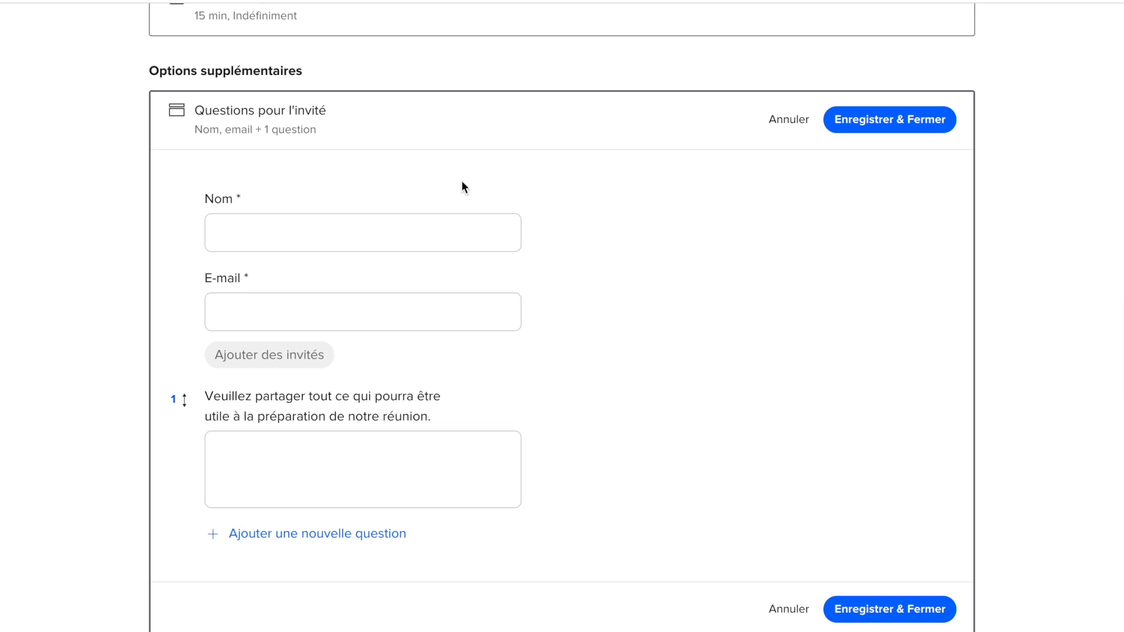
# Step: Change the name question for the invitee to separate "Prénom, Nom" fields and apply it
pyautogui.click(507, 202)
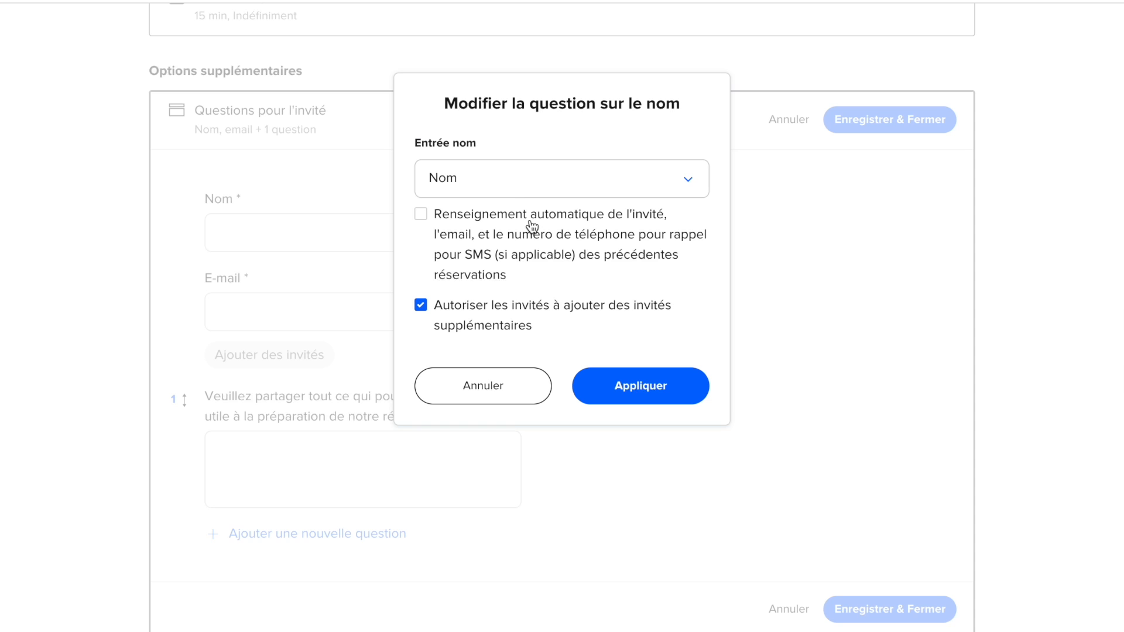
pyautogui.click(514, 191)
pyautogui.click(501, 258)
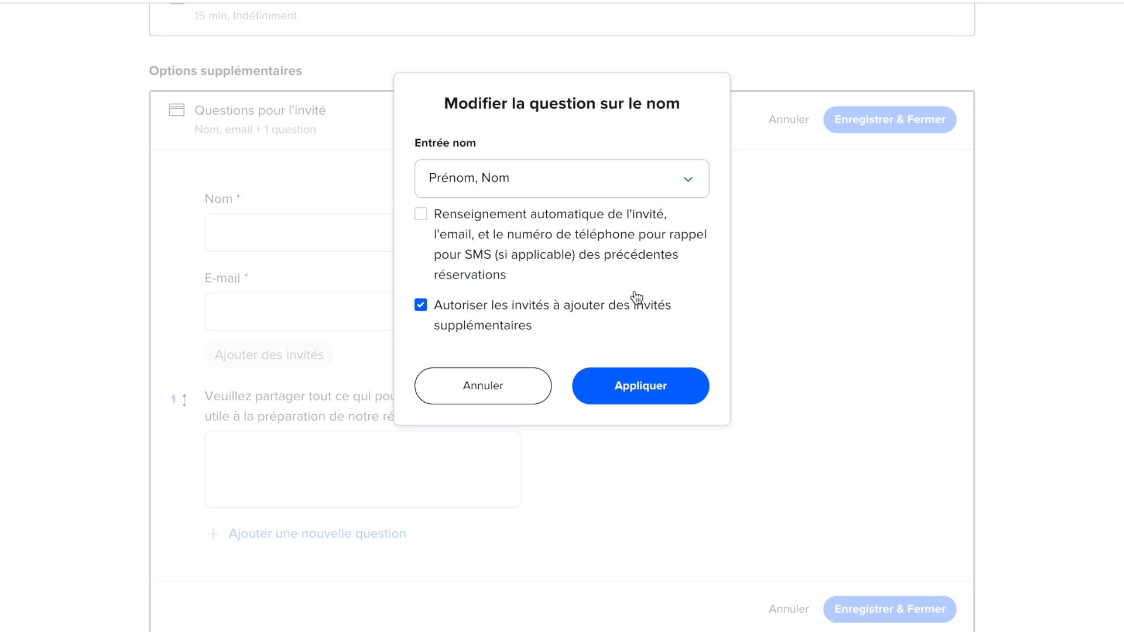
pyautogui.click(644, 387)
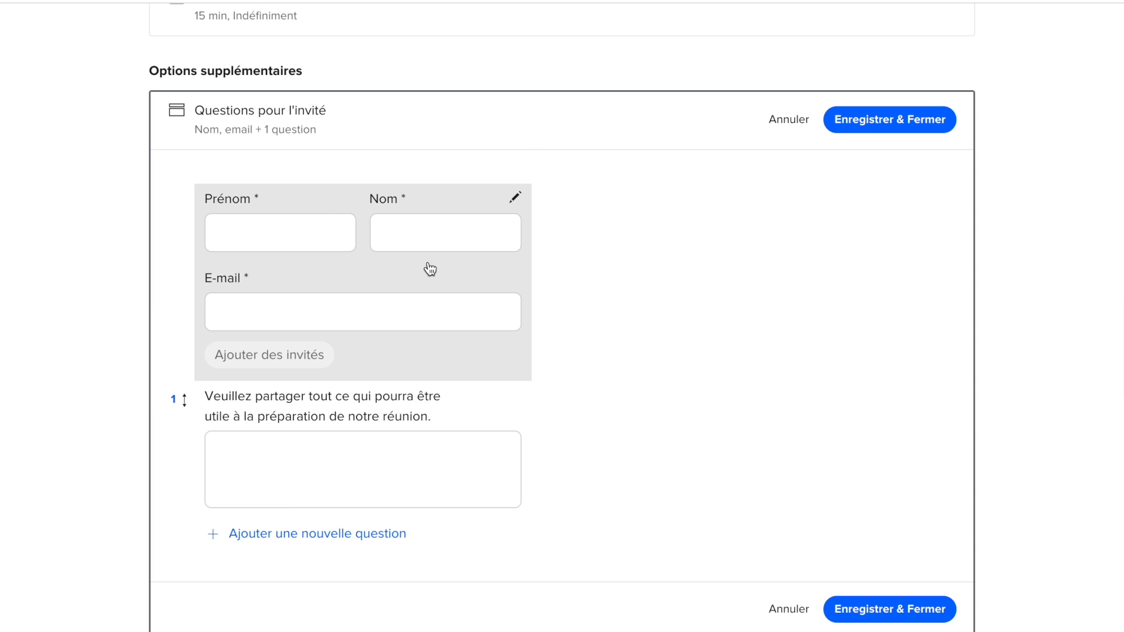
# Step: Review the wording and the available answer types of the meeting preparation question, and apply the dialog
pyautogui.scroll(-2, 364, 354)
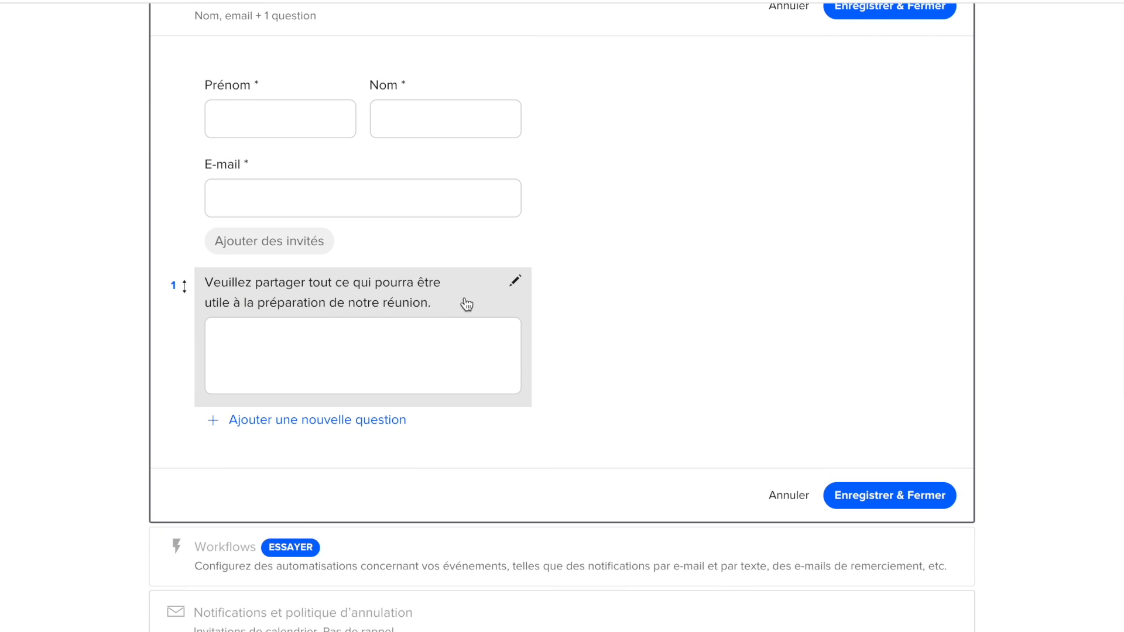
pyautogui.click(464, 303)
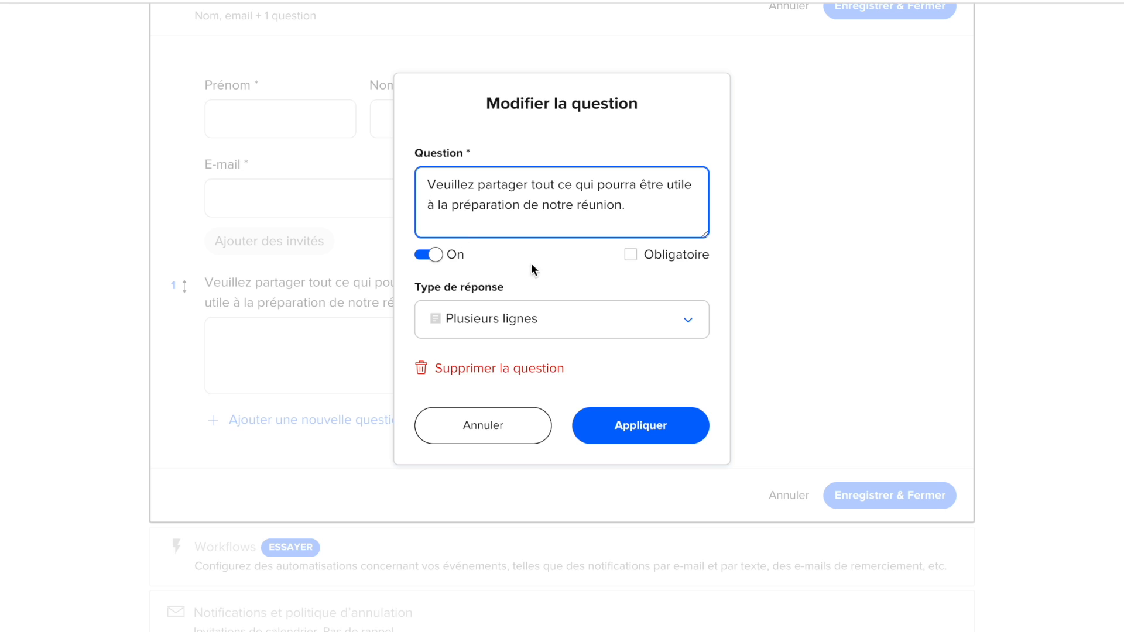
pyautogui.click(543, 332)
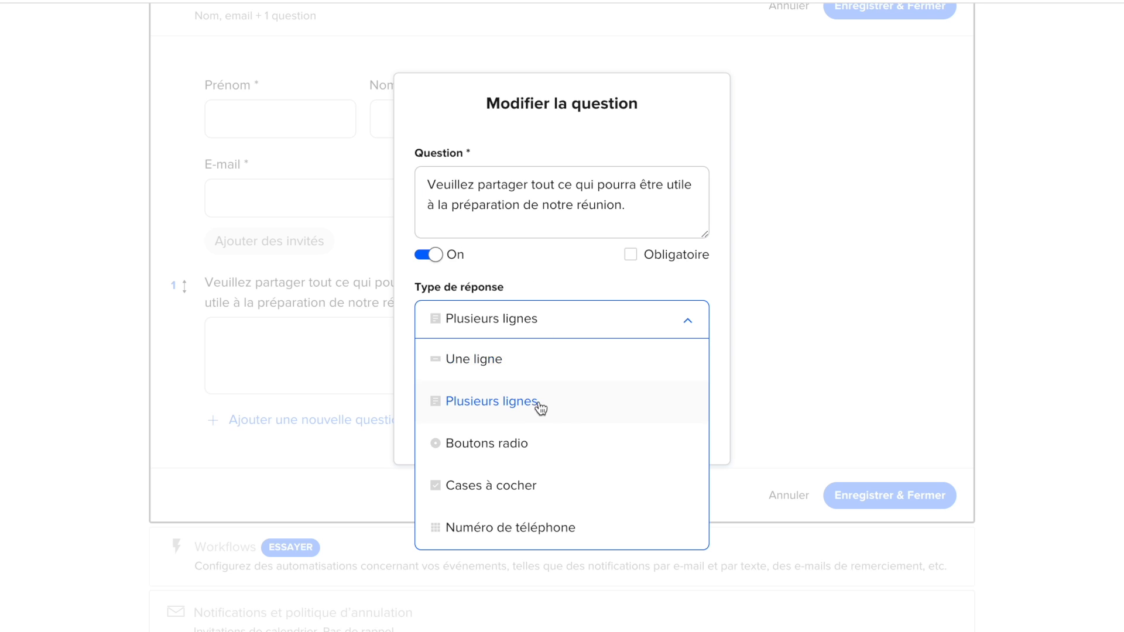
pyautogui.click(569, 238)
pyautogui.click(630, 431)
# Step: Add a mandatory invitee question "Téléphone :" with the answer type "Numéro de téléphone"
pyautogui.click(367, 423)
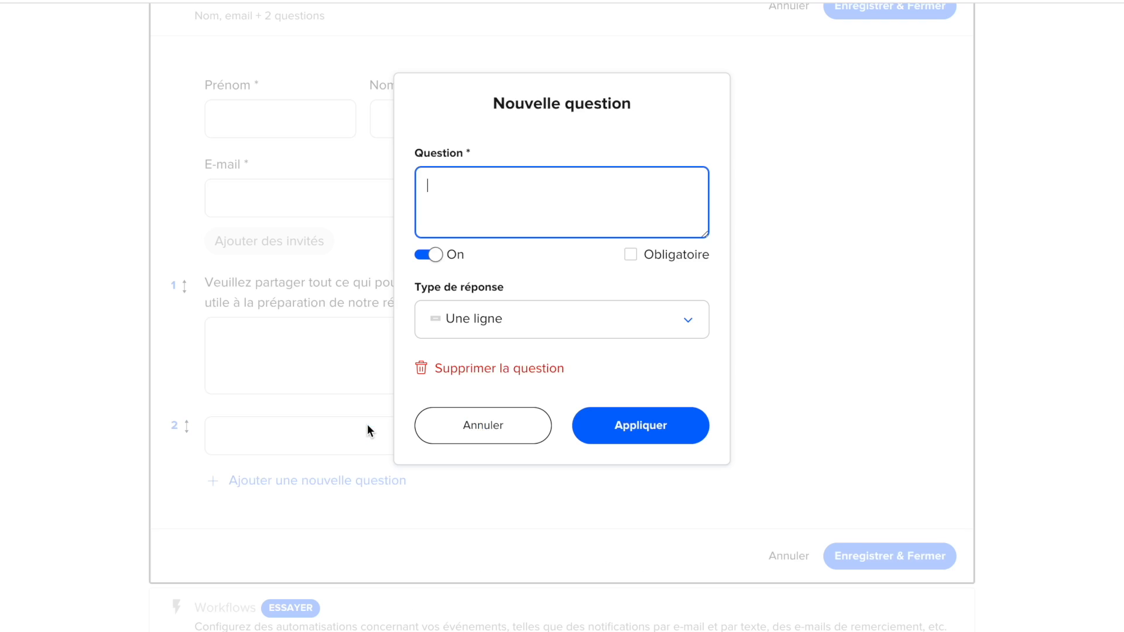
pyautogui.click(540, 327)
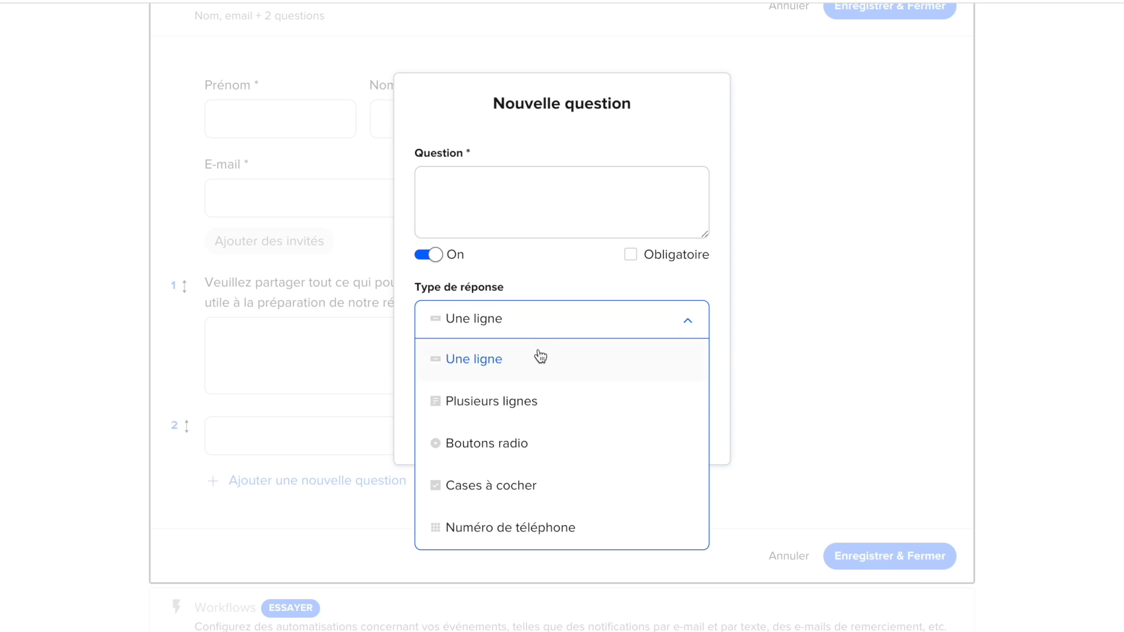
pyautogui.click(543, 524)
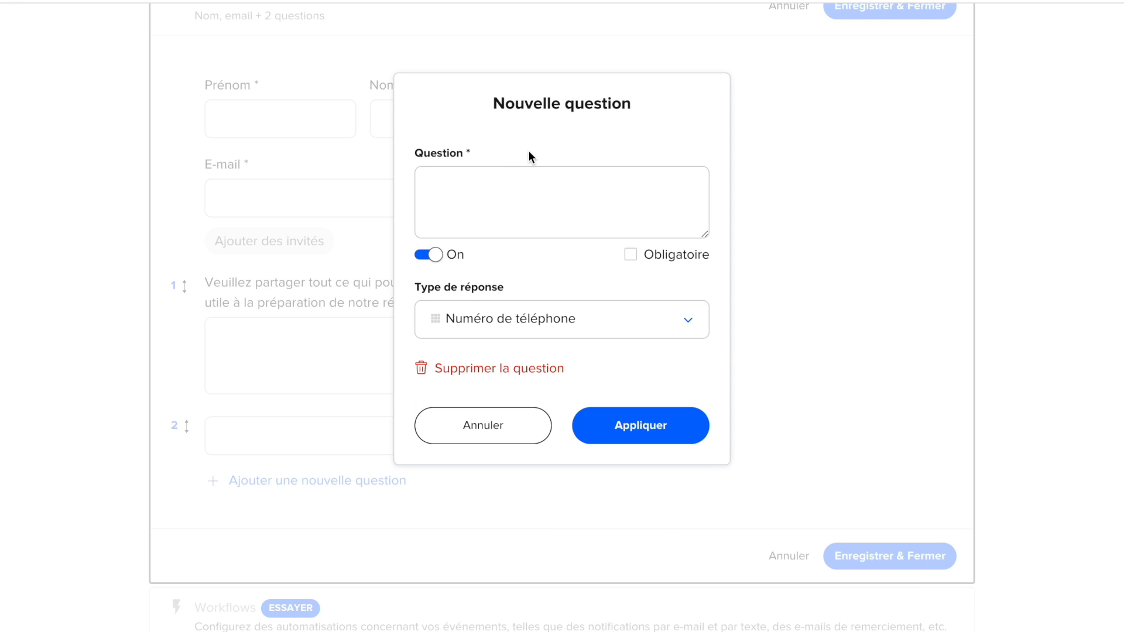
pyautogui.click(511, 187)
pyautogui.write('Téléphone :')
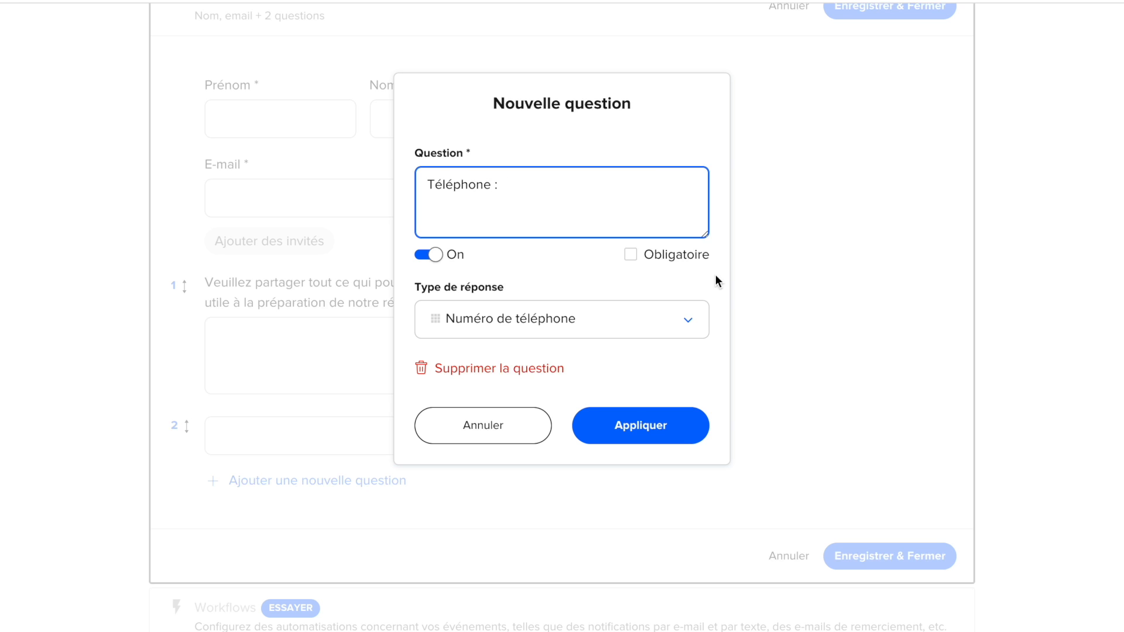
pyautogui.click(687, 258)
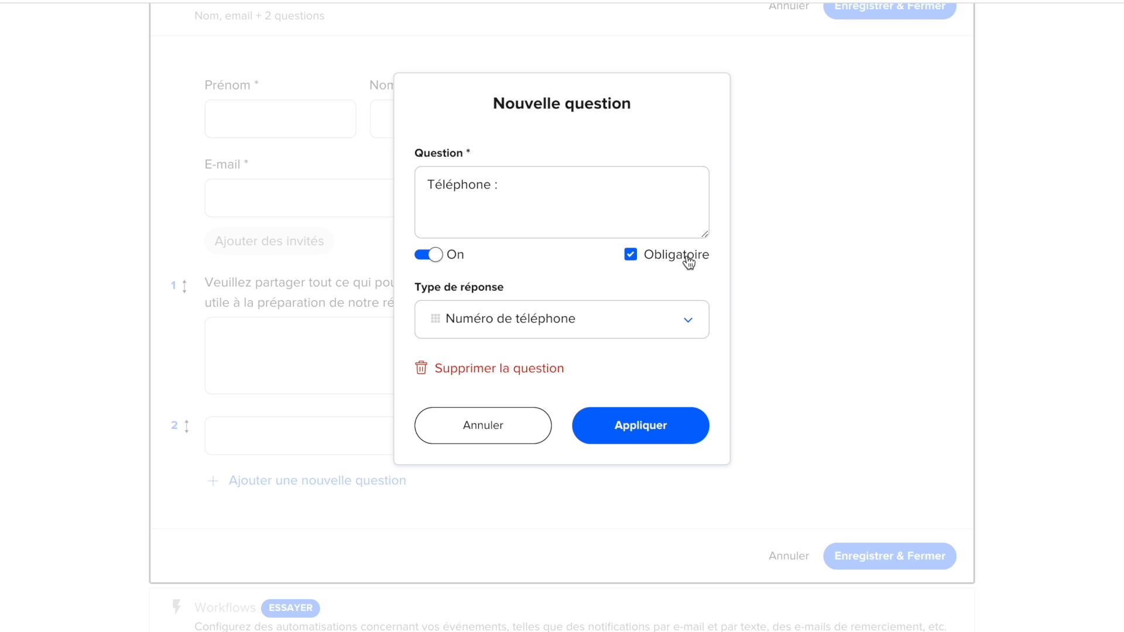
pyautogui.click(677, 416)
# Step: Add the question "Dis moi de quelles vidéos tu souhaites parler" with answer type "Plusieurs lignes", and save the invitee questions
pyautogui.scroll(-1, 673, 278)
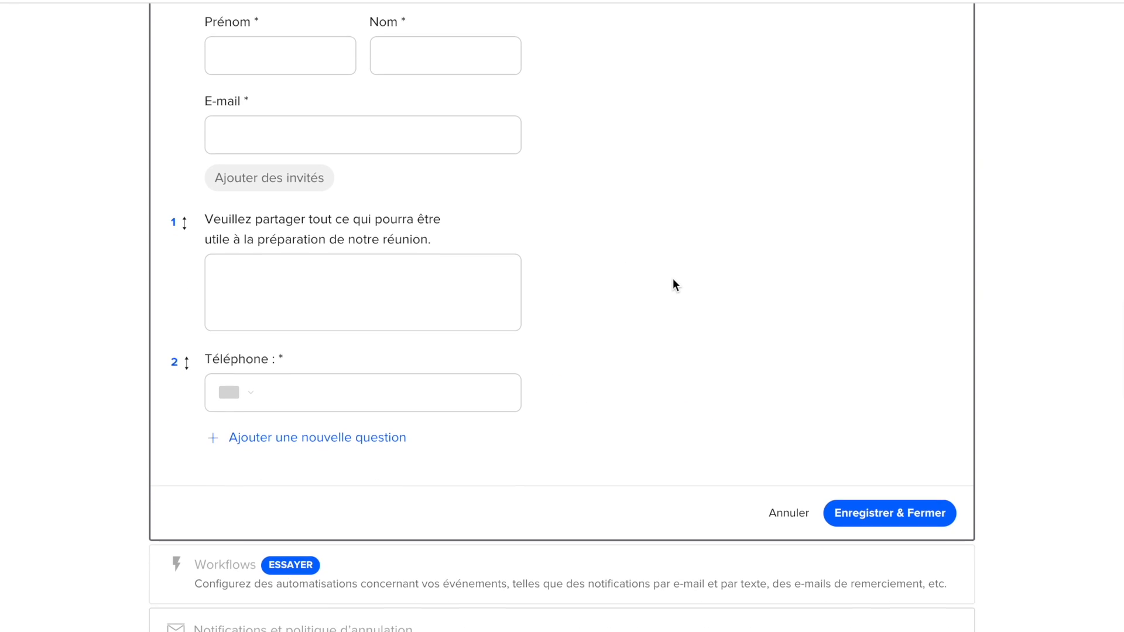
pyautogui.click(316, 432)
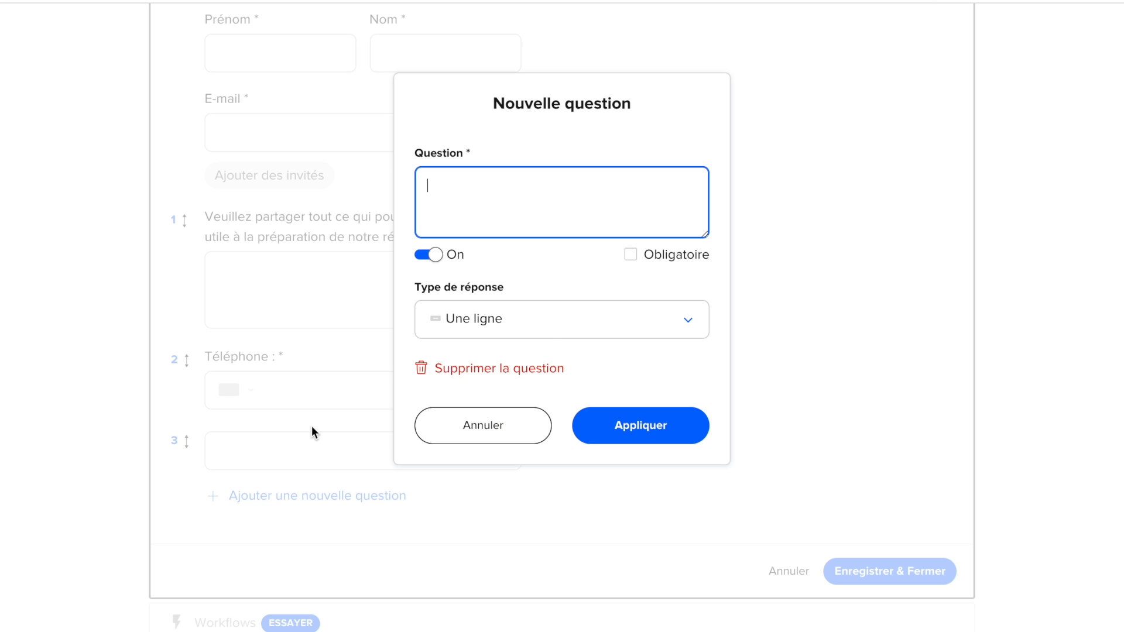
pyautogui.click(556, 318)
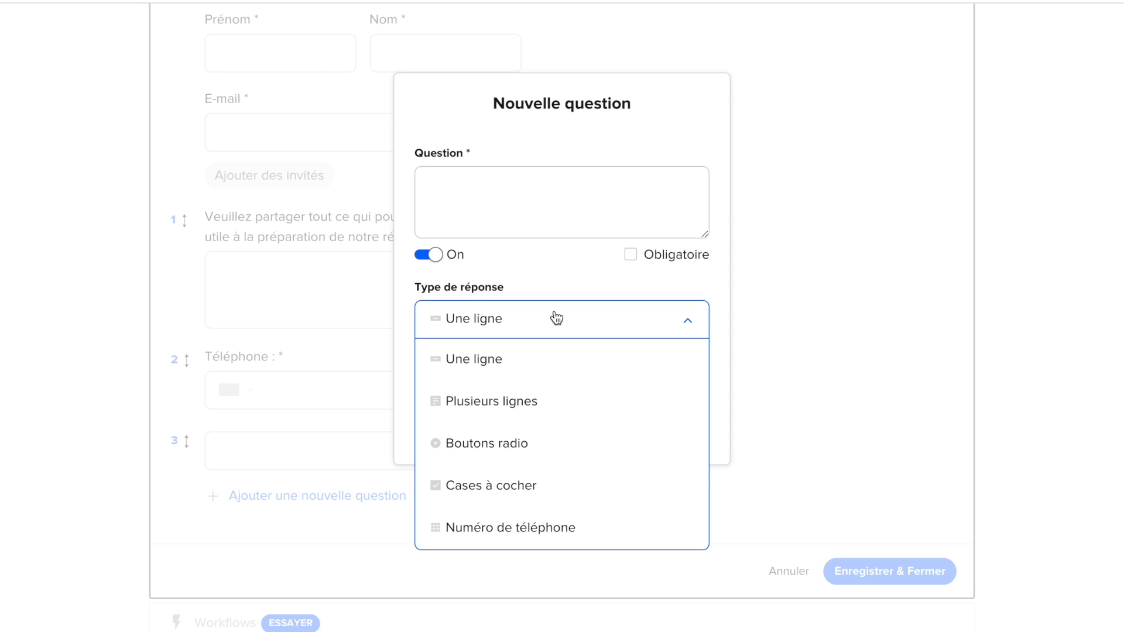
pyautogui.click(495, 400)
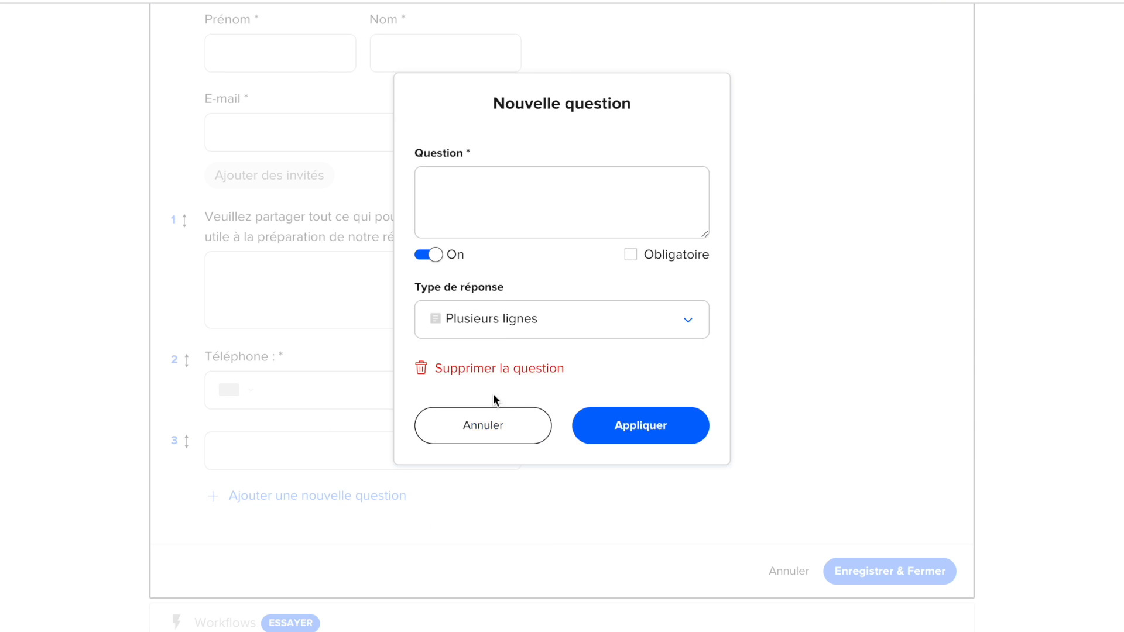
pyautogui.click(486, 201)
pyautogui.write('Dis n')
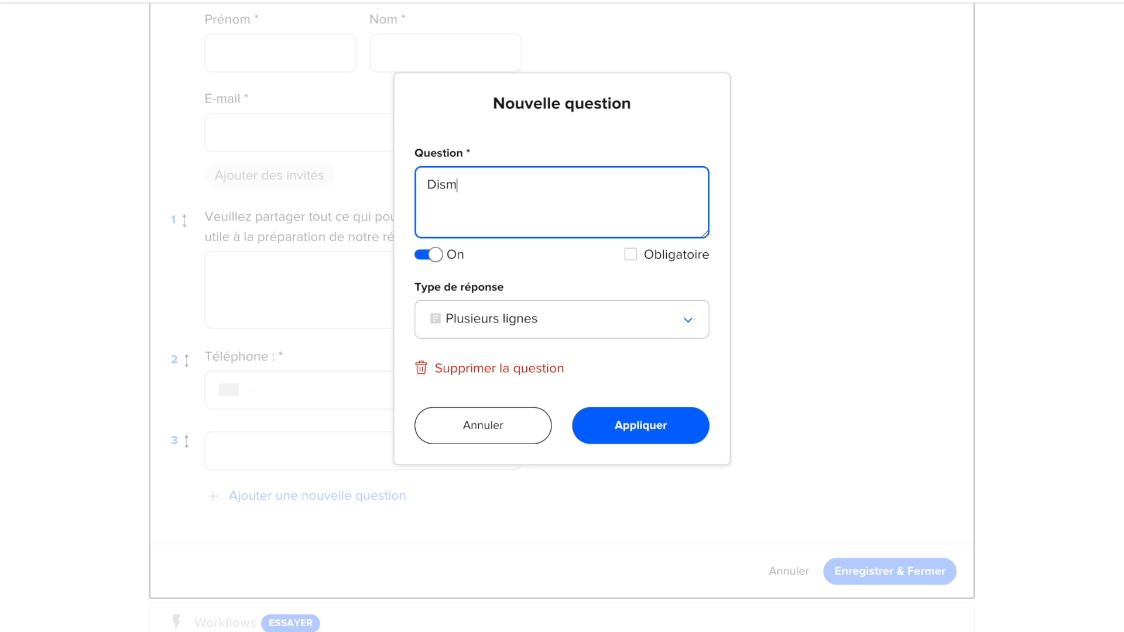
pyautogui.press('BackSpace')
pyautogui.write('moi de quelles vidéos tu')
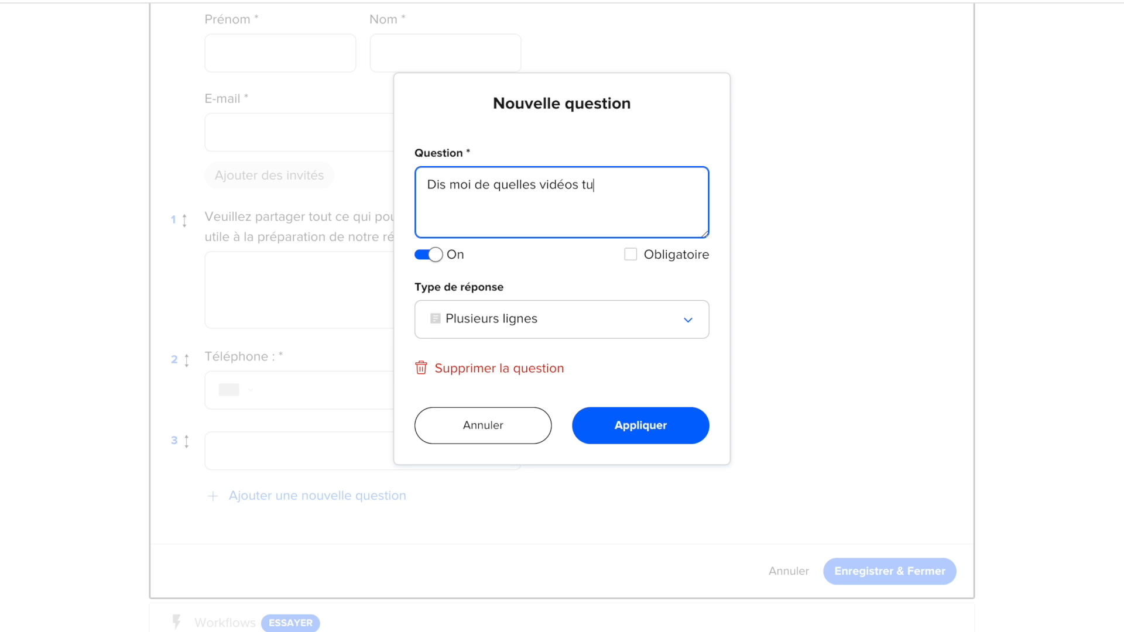
pyautogui.write(' souhaites parler')
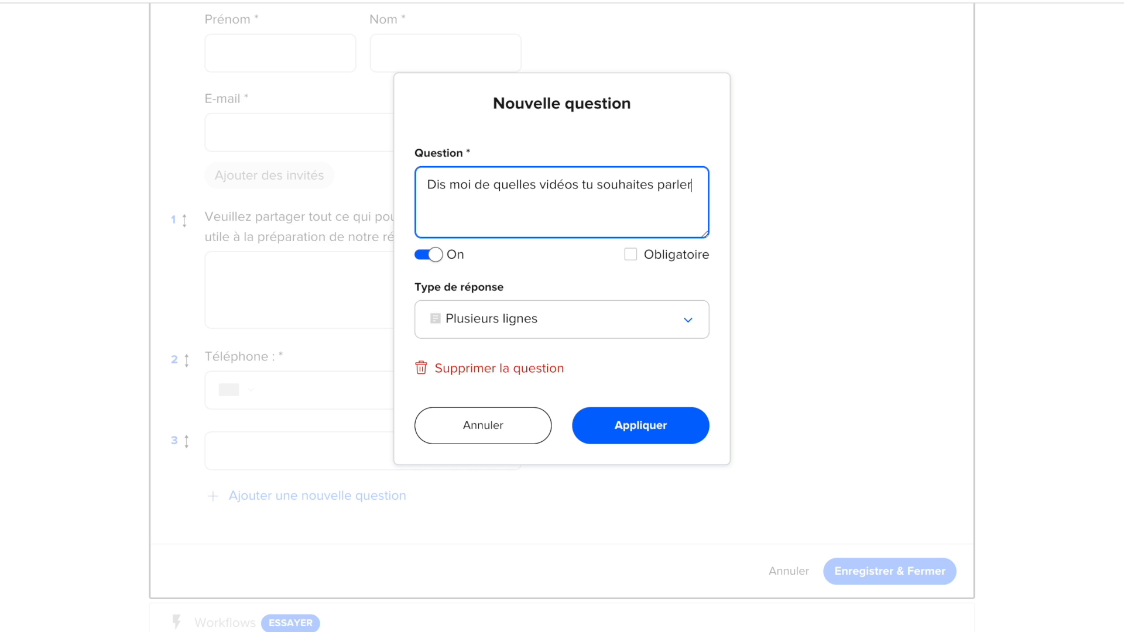
pyautogui.click(652, 429)
pyautogui.scroll(-1, 822, 423)
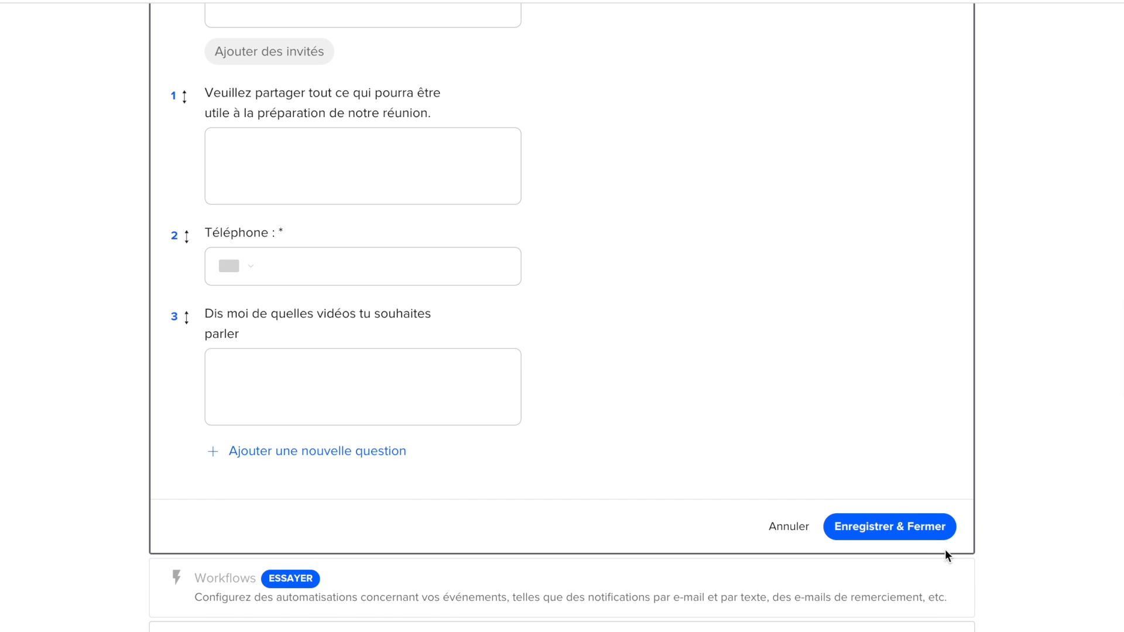
pyautogui.click(872, 526)
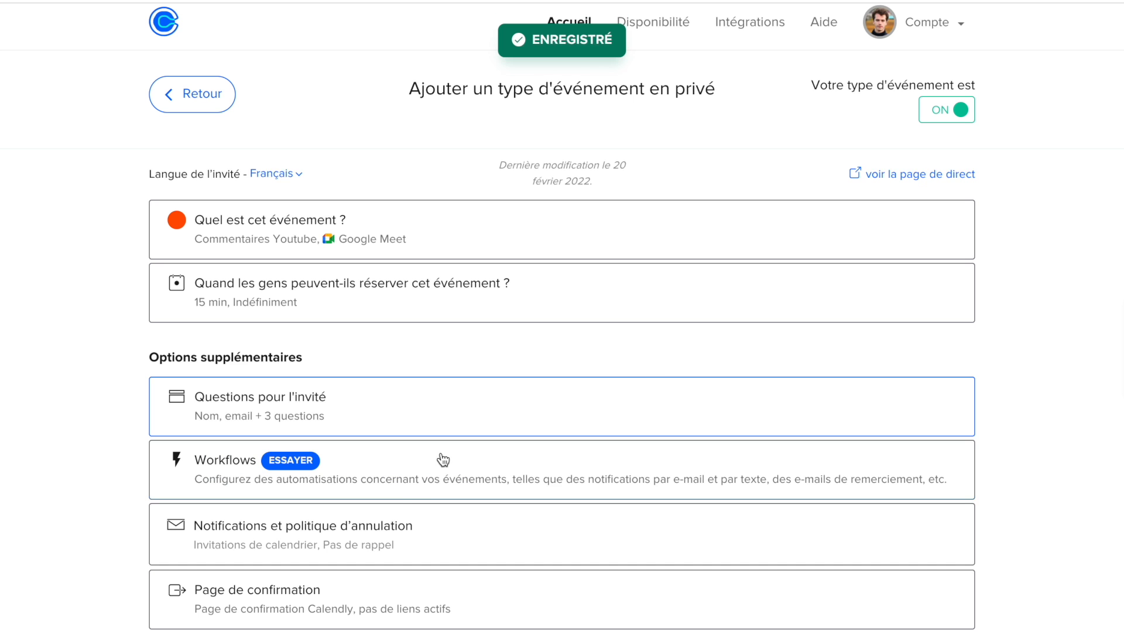
# Step: Examine the workflows section and the calendar invitation, reminder and follow-up options under notifications and cancellation policy
pyautogui.click(411, 487)
pyautogui.scroll(-8, 412, 487)
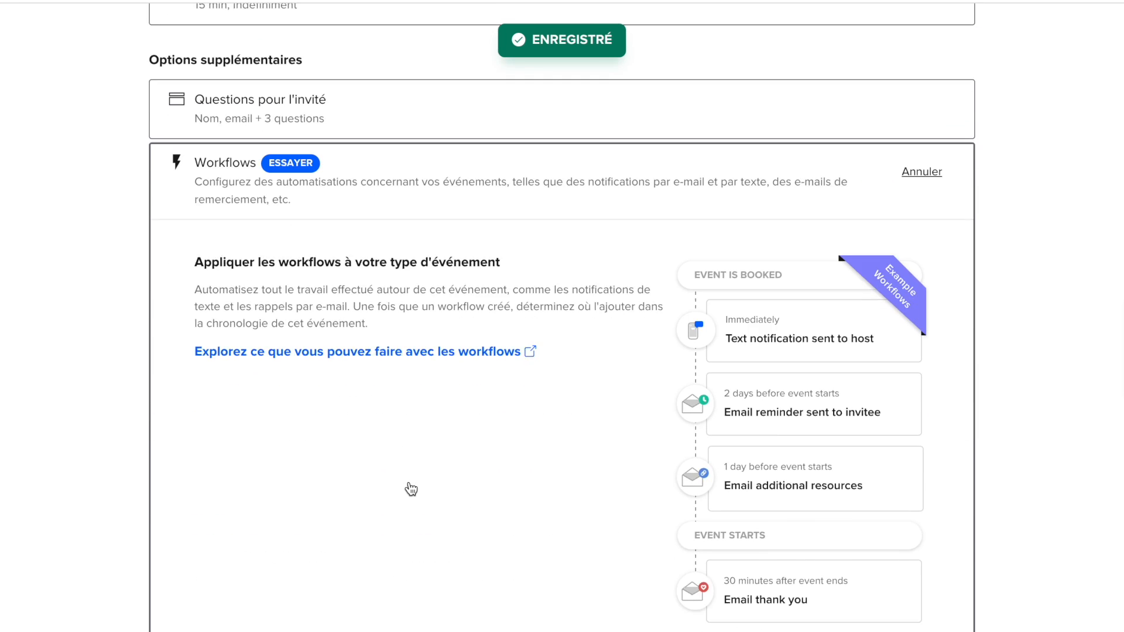
pyautogui.scroll(1, 409, 487)
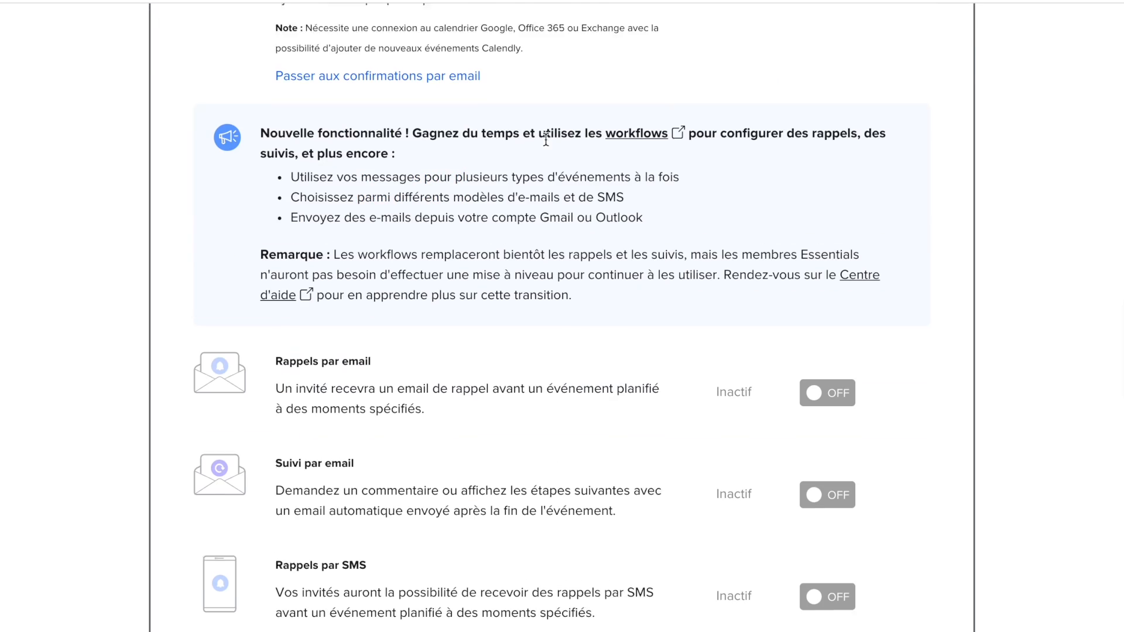
pyautogui.scroll(-1, 545, 139)
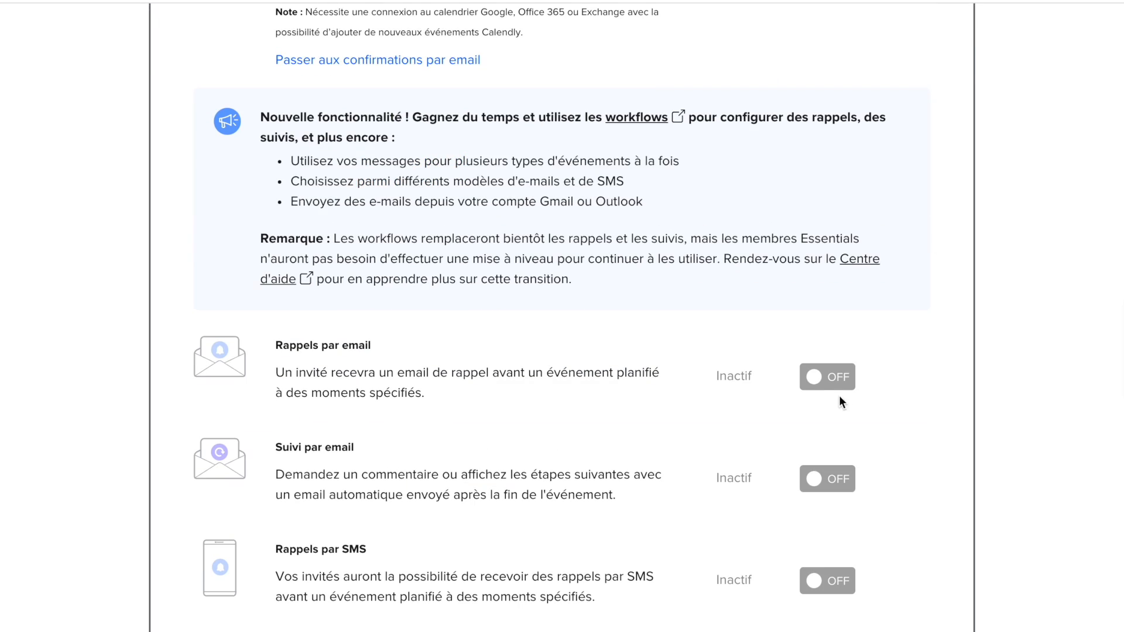
pyautogui.scroll(3, 566, 233)
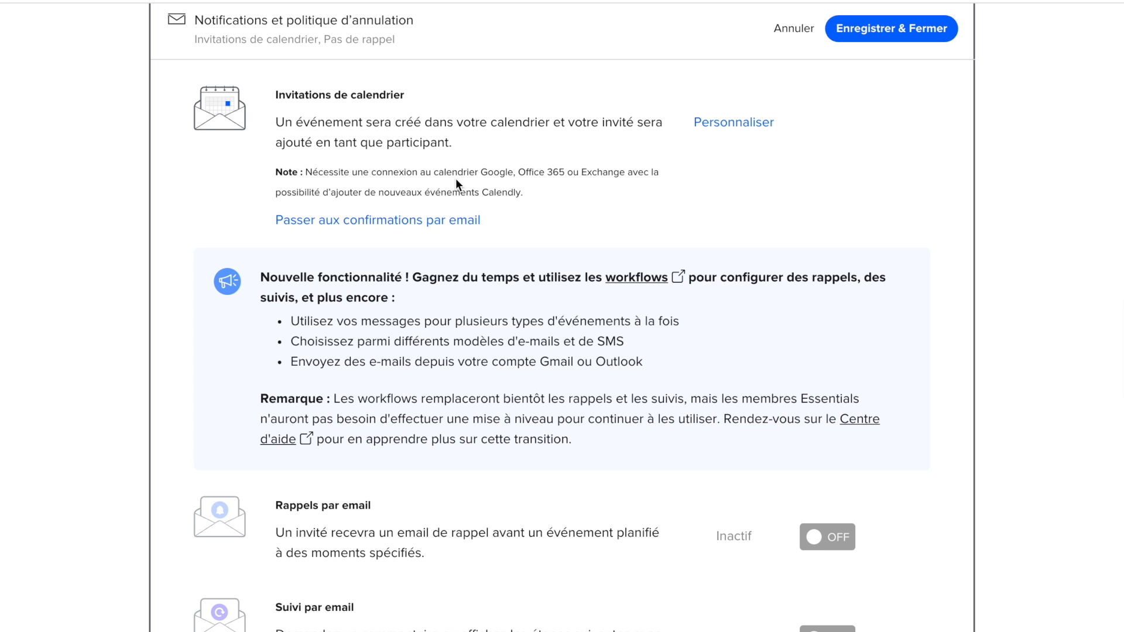
pyautogui.scroll(-5, 613, 356)
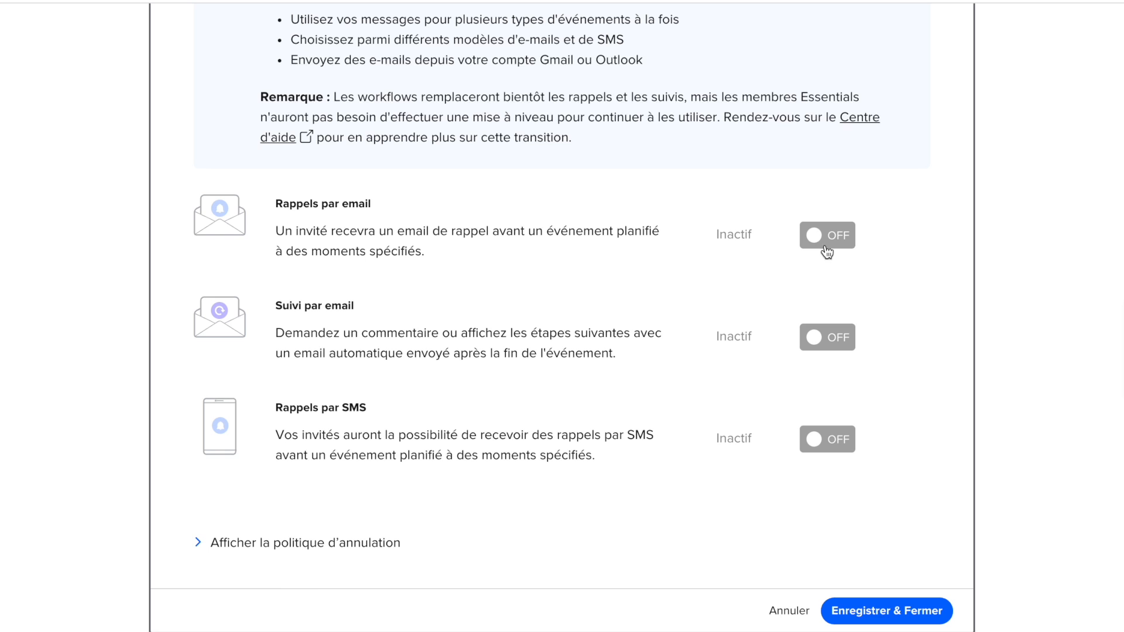
# Step: Try switching on the email reminders and the email follow-up, turning each one back off
pyautogui.click(827, 251)
pyautogui.click(826, 248)
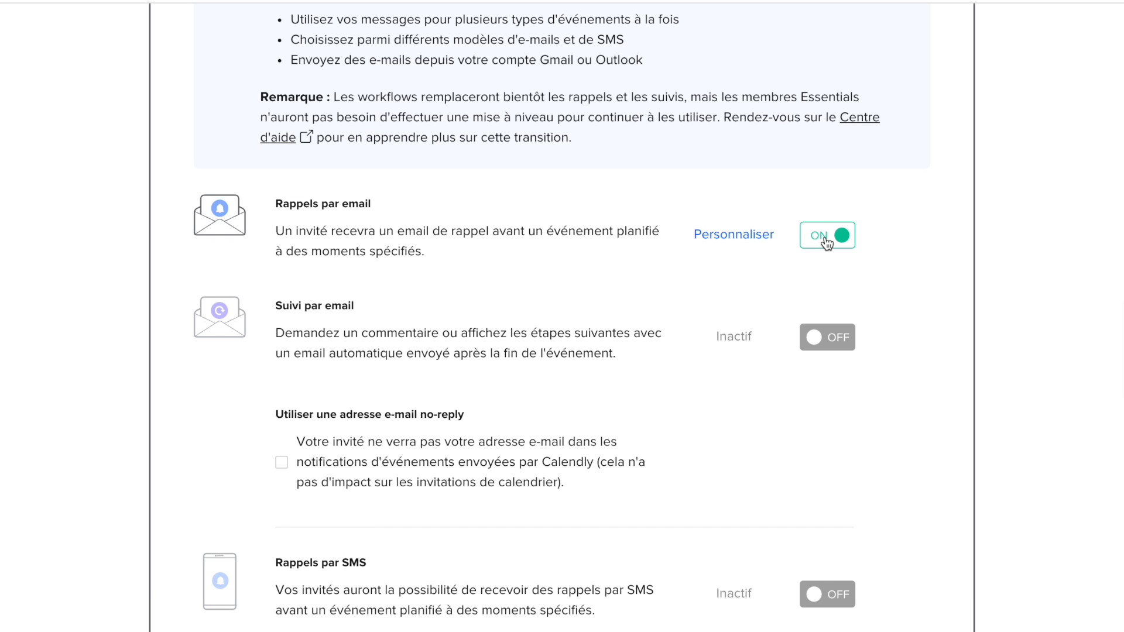
pyautogui.click(821, 345)
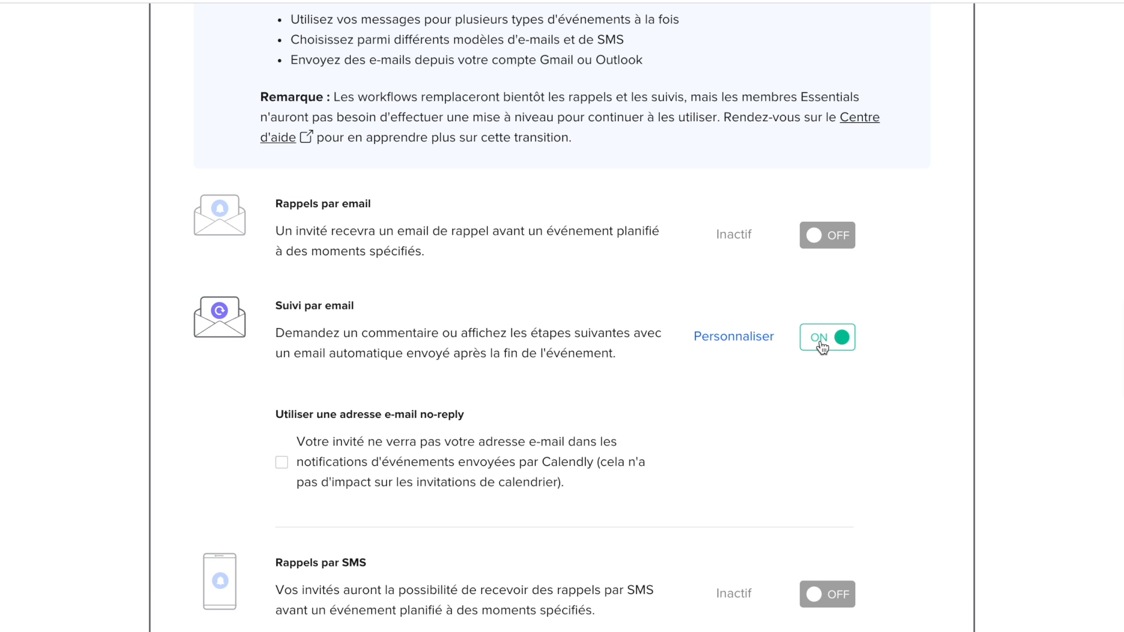
pyautogui.click(823, 344)
pyautogui.scroll(-1, 781, 496)
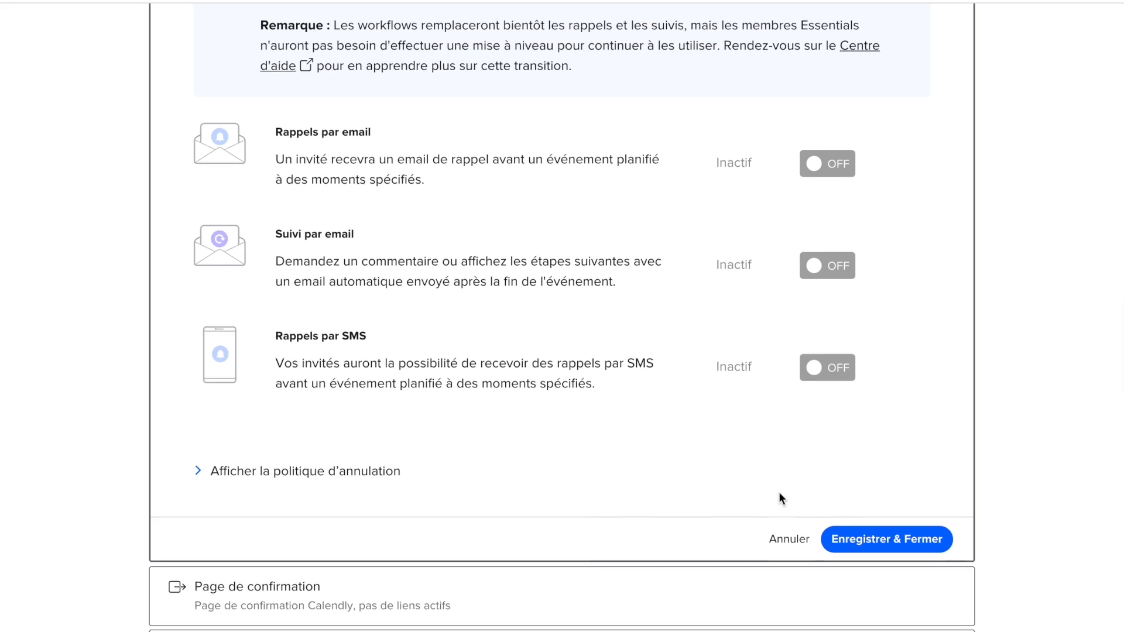
# Step: Try switching on the SMS reminders and decline the subscription upgrade
pyautogui.click(822, 380)
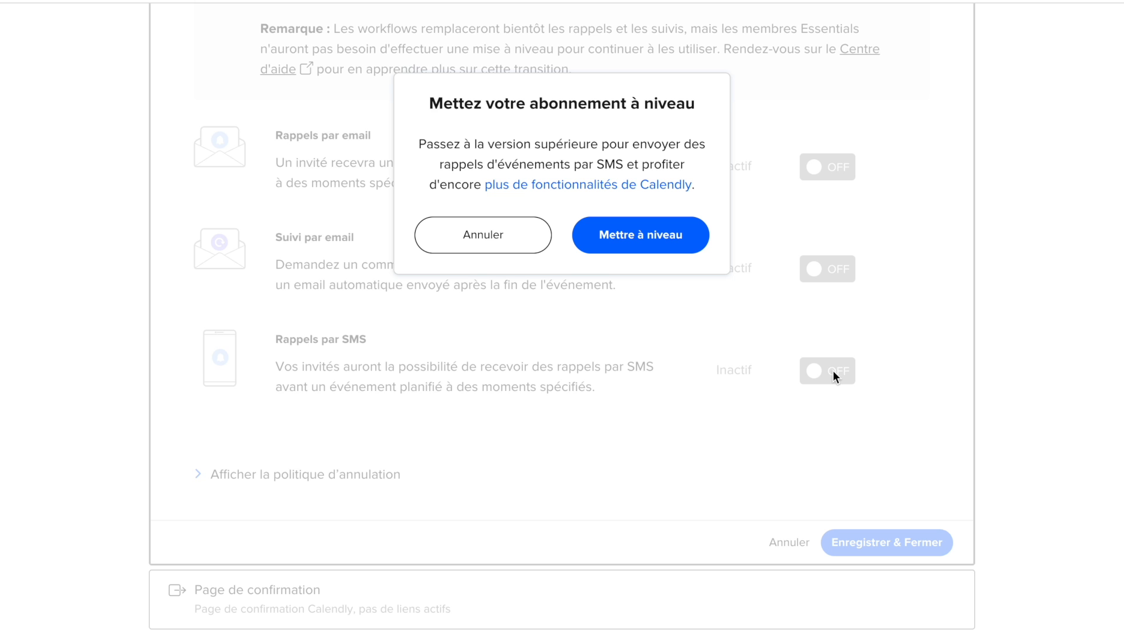
pyautogui.click(525, 236)
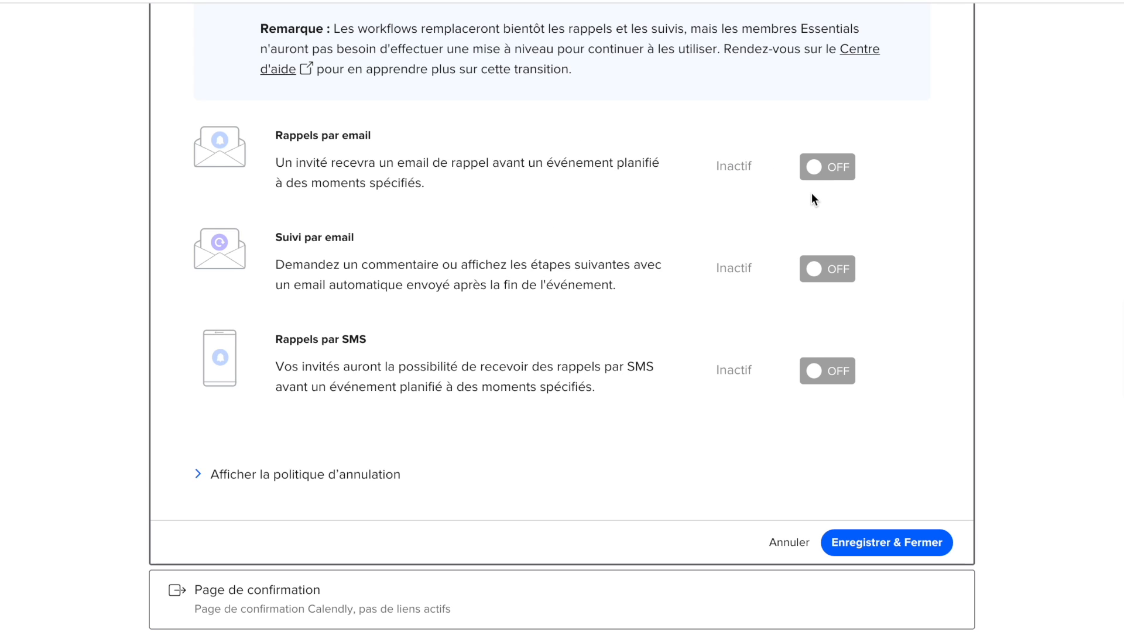
# Step: Switch on the email reminders, open their customization, and review the subject, body and timing
pyautogui.click(815, 183)
pyautogui.click(749, 171)
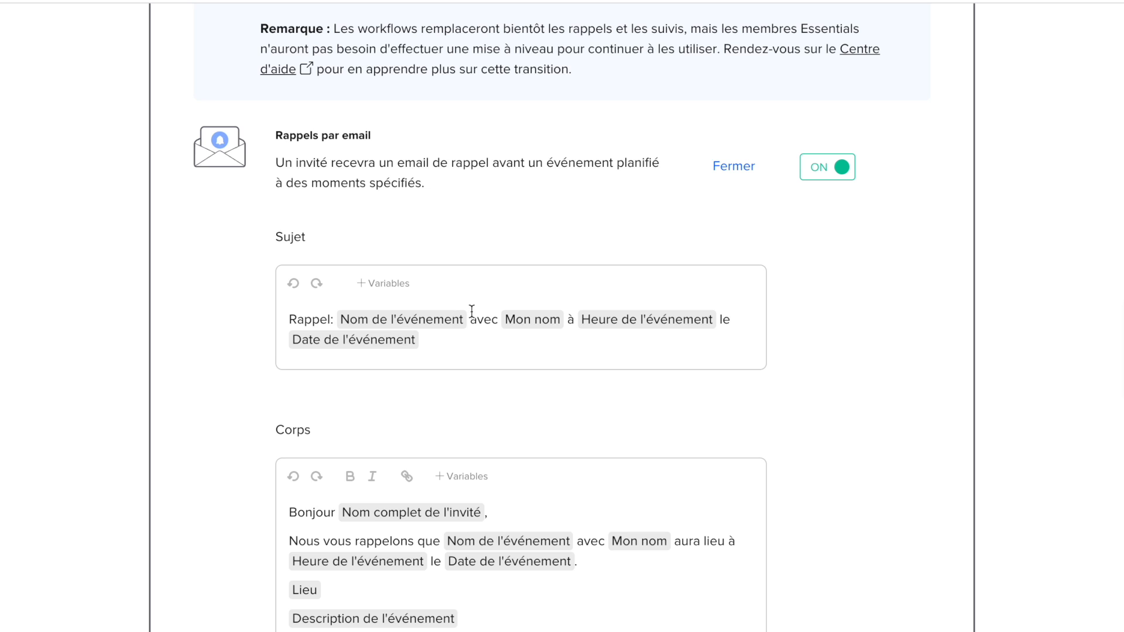
pyautogui.scroll(-2, 688, 324)
pyautogui.scroll(-1, 690, 319)
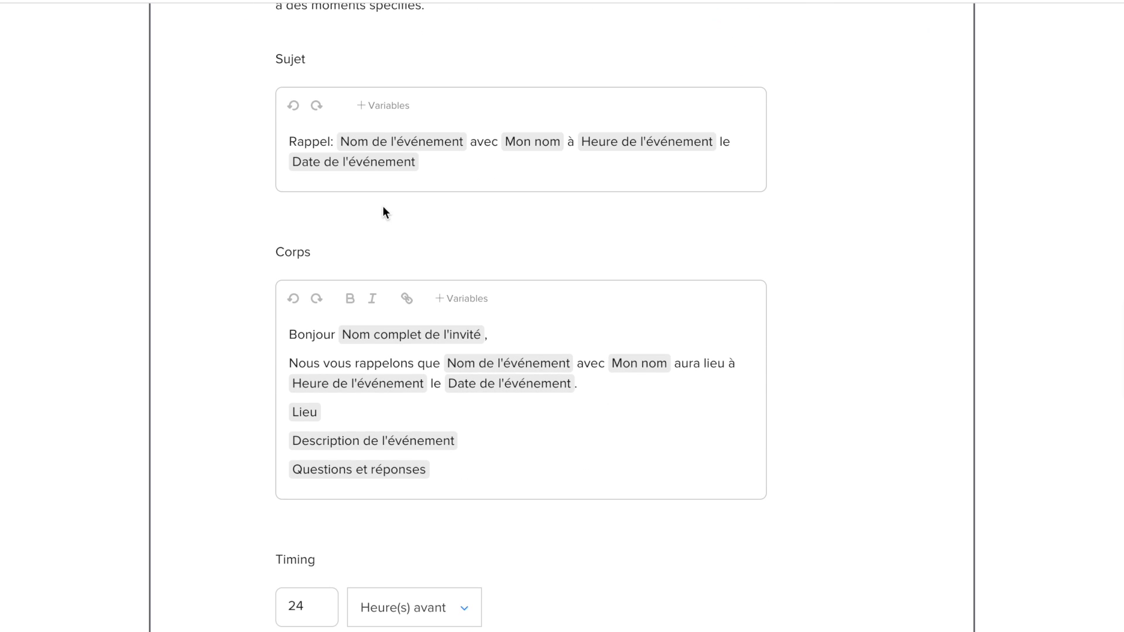
pyautogui.scroll(-2, 385, 211)
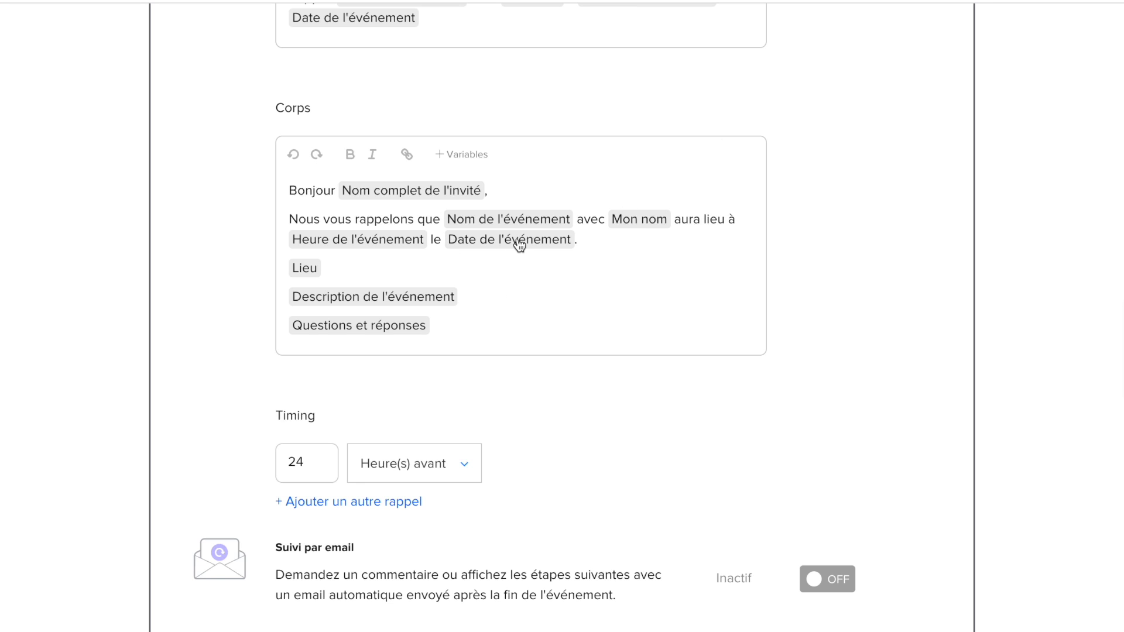
pyautogui.scroll(-3, 518, 245)
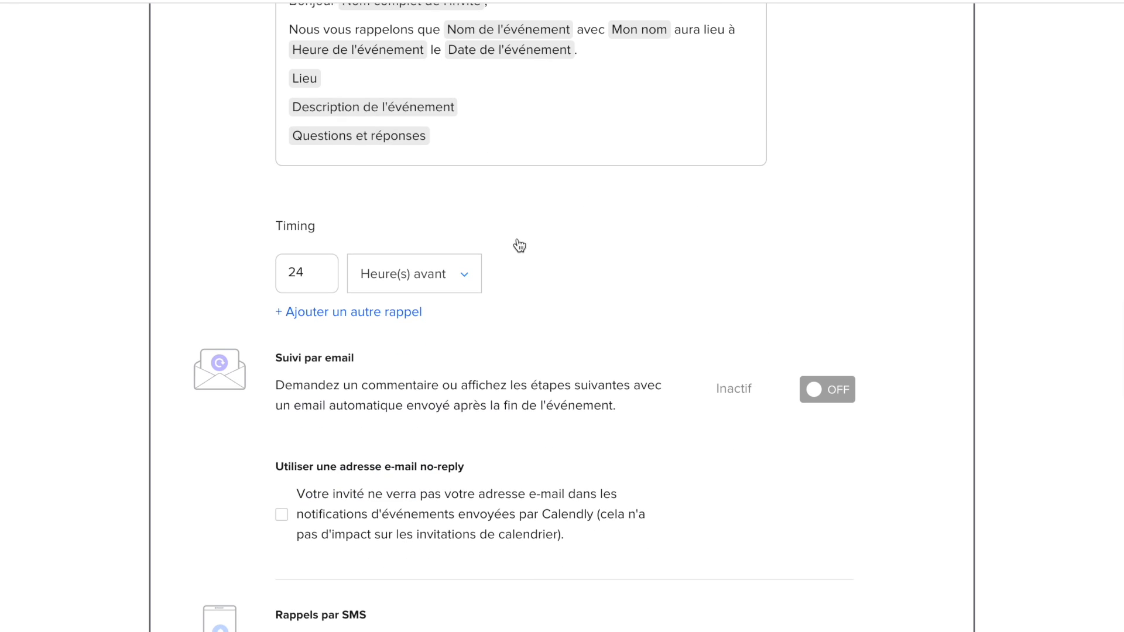
# Step: Set the first email reminder to 10 hours before the event, add a second reminder, and clear its hour value
pyautogui.click(315, 277)
pyautogui.click(352, 311)
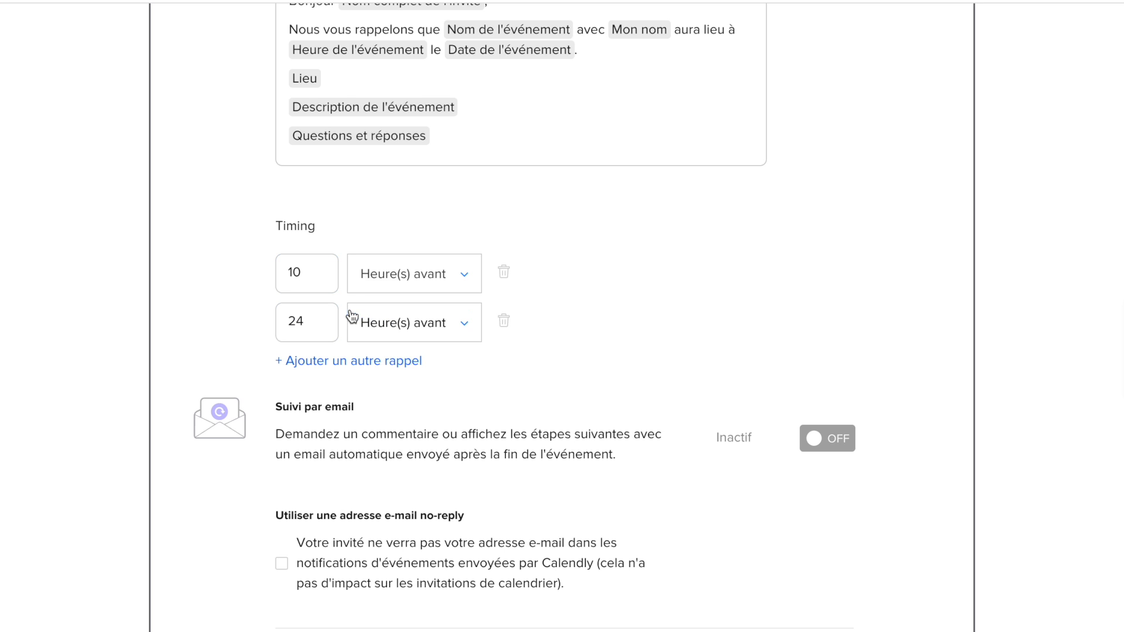
pyautogui.click(322, 316)
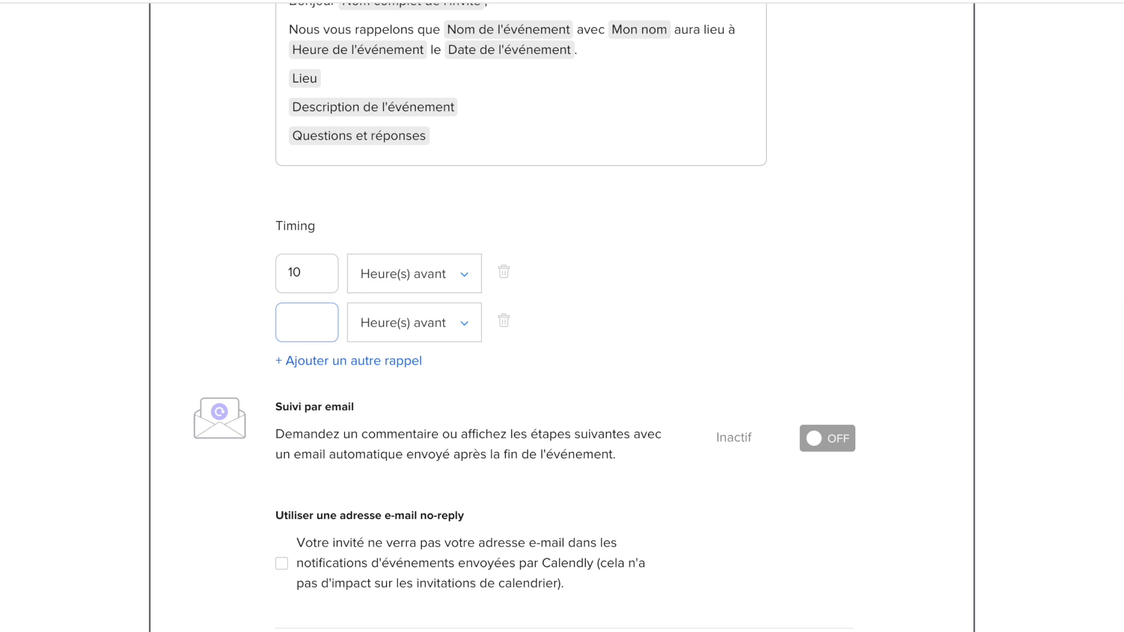
pyautogui.click(639, 262)
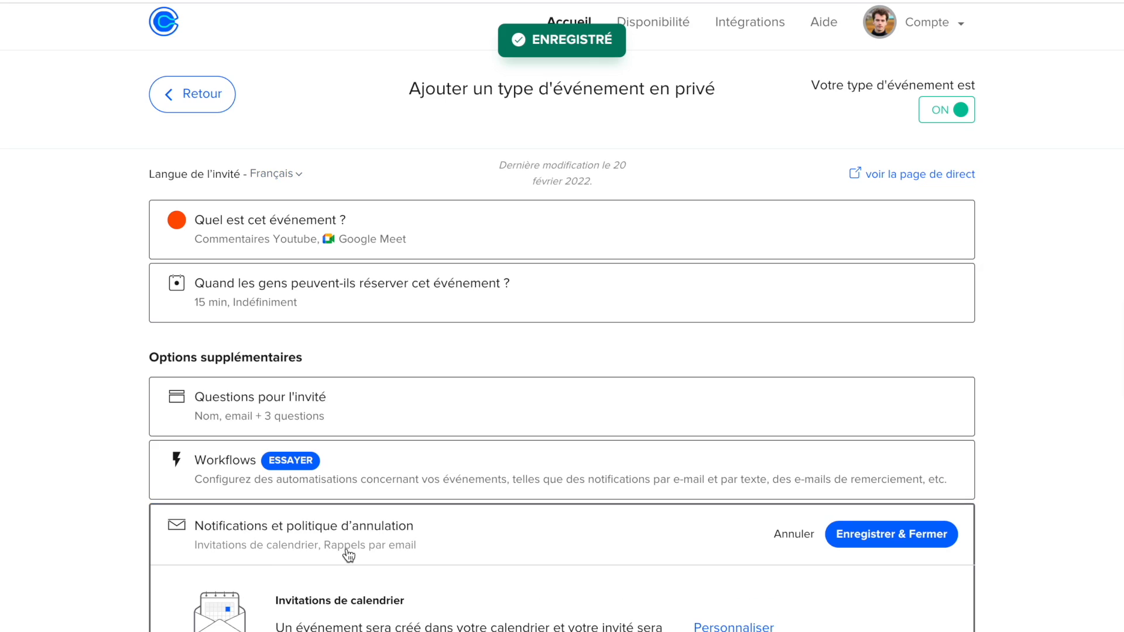
# Step: Open the confirmation page settings of the event type
pyautogui.scroll(-10, 349, 552)
pyautogui.scroll(1, 349, 557)
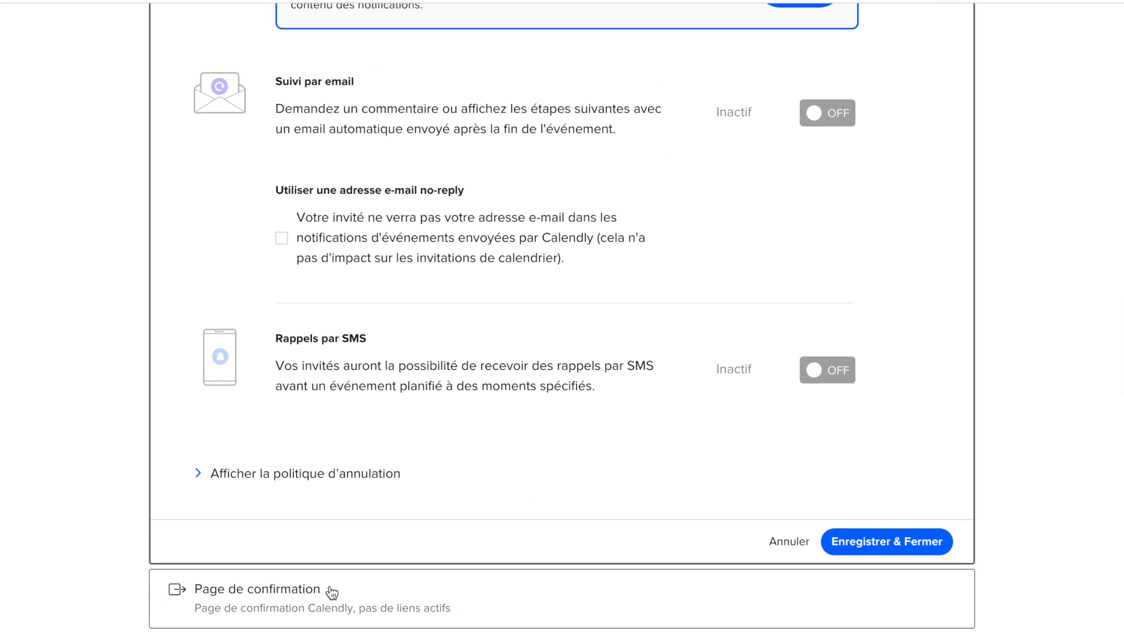
pyautogui.click(332, 591)
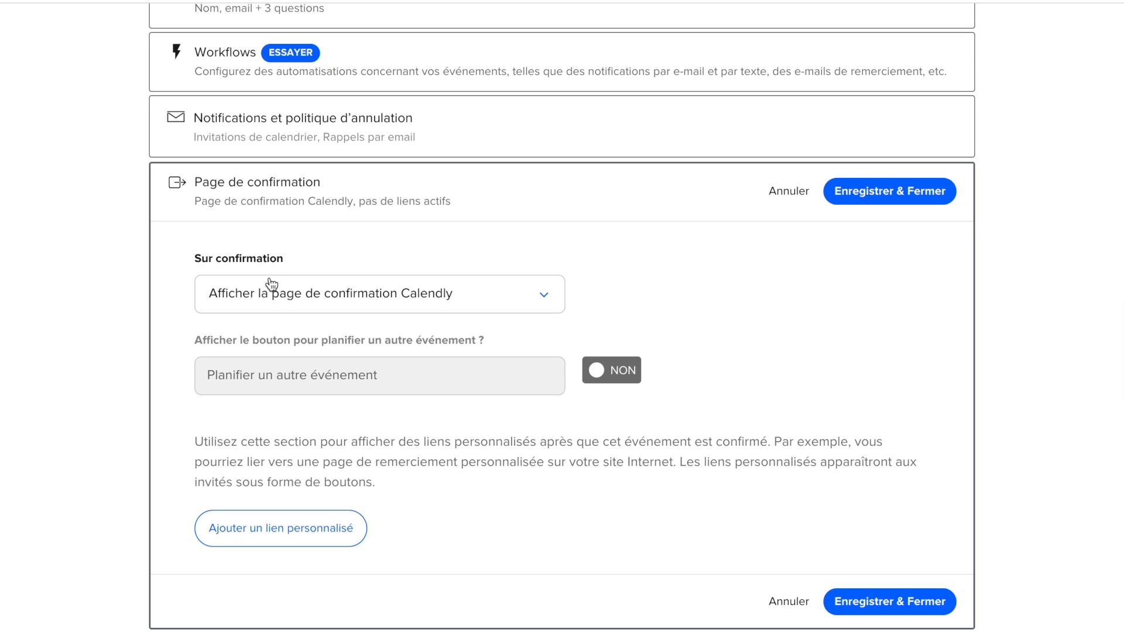
# Step: Try the "Rediriger vers un site externe" option on confirmation, and return to "Afficher la page de confirmation Calendly"
pyautogui.click(398, 303)
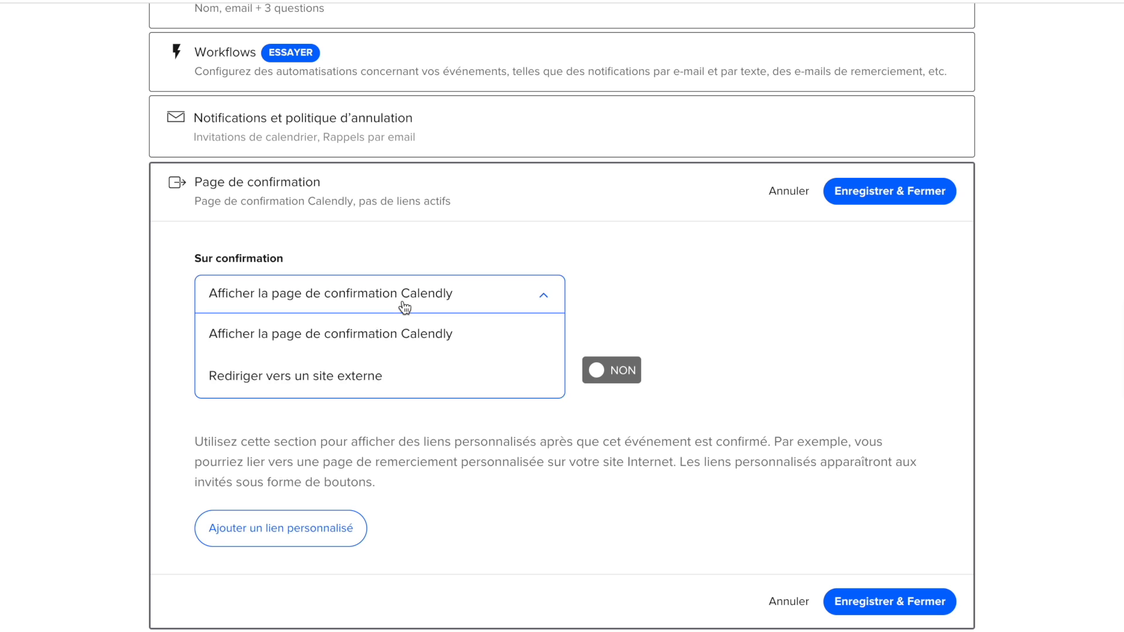
pyautogui.click(391, 381)
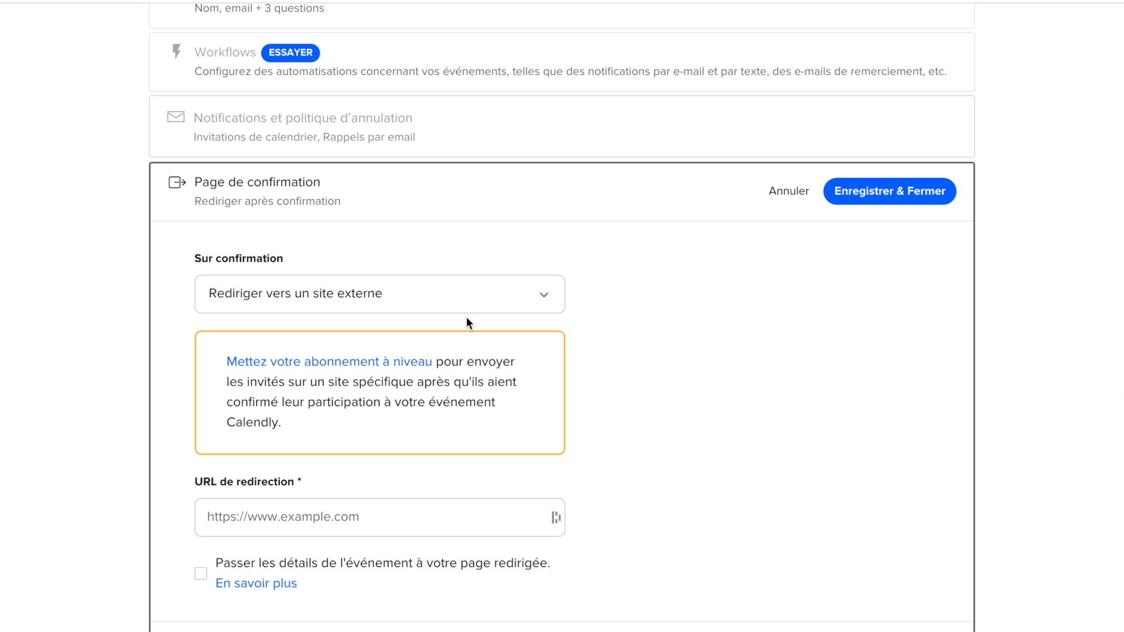
pyautogui.click(501, 302)
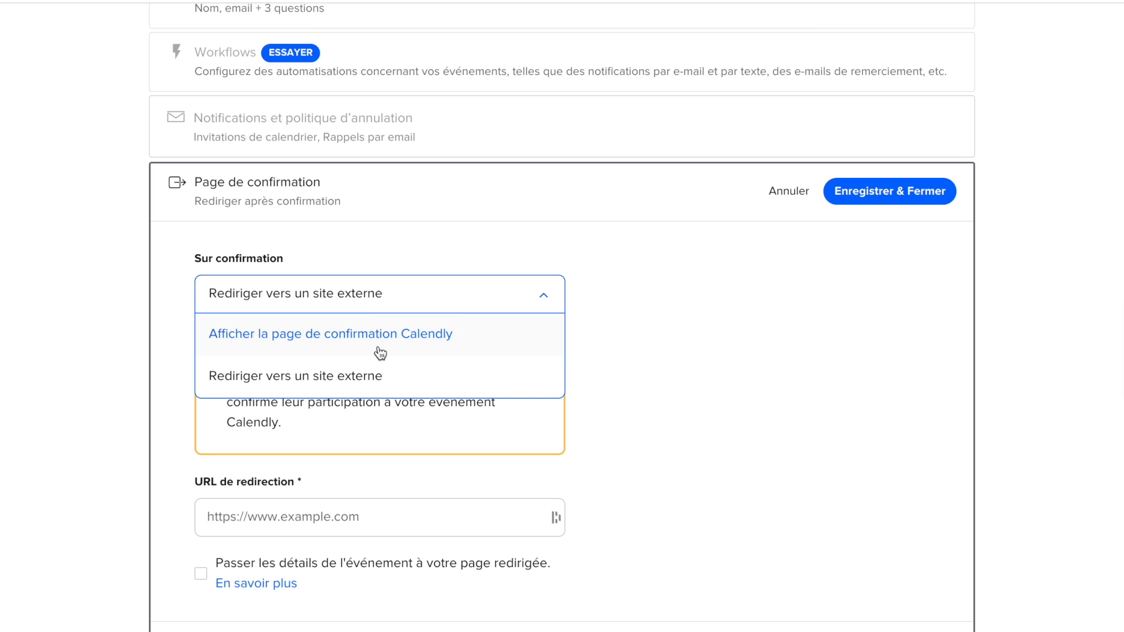
pyautogui.click(379, 350)
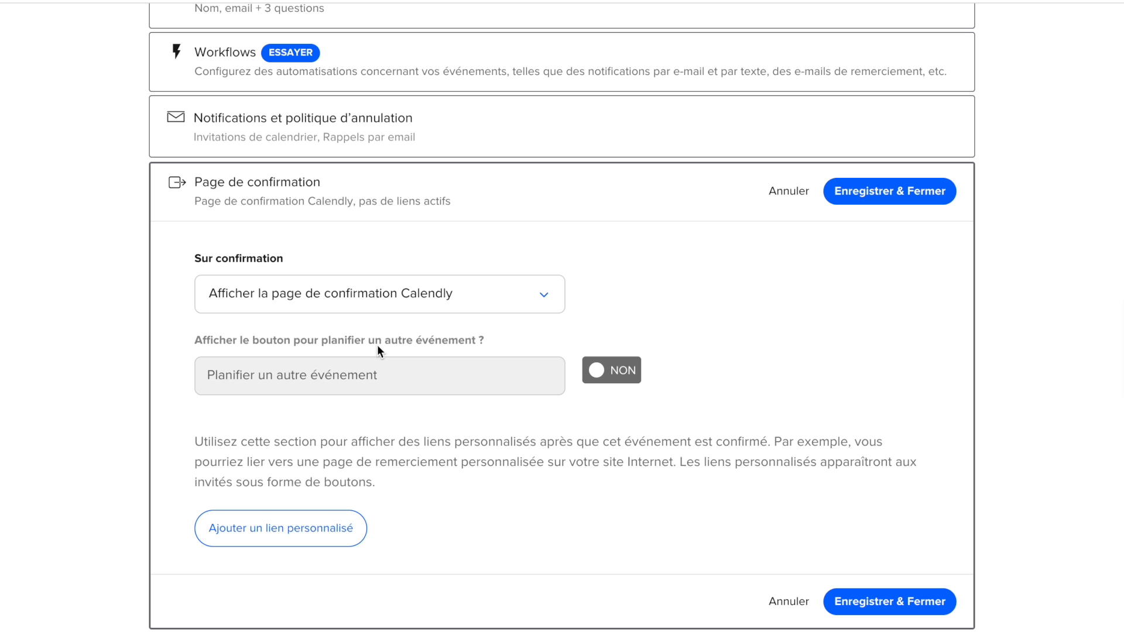
pyautogui.click(284, 538)
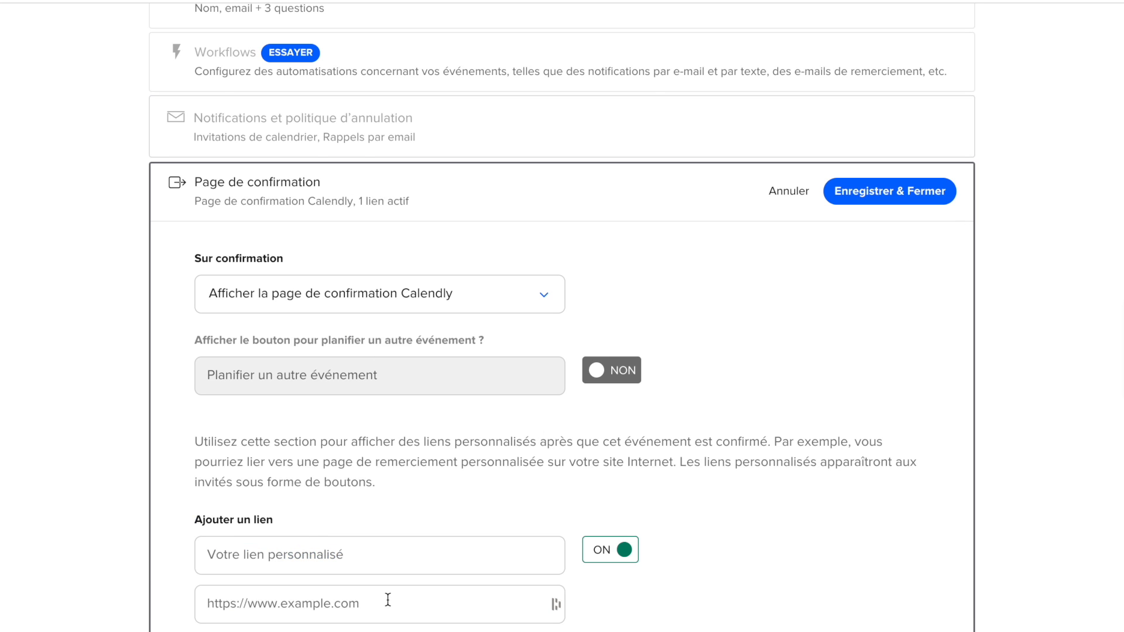
pyautogui.scroll(-2, 388, 599)
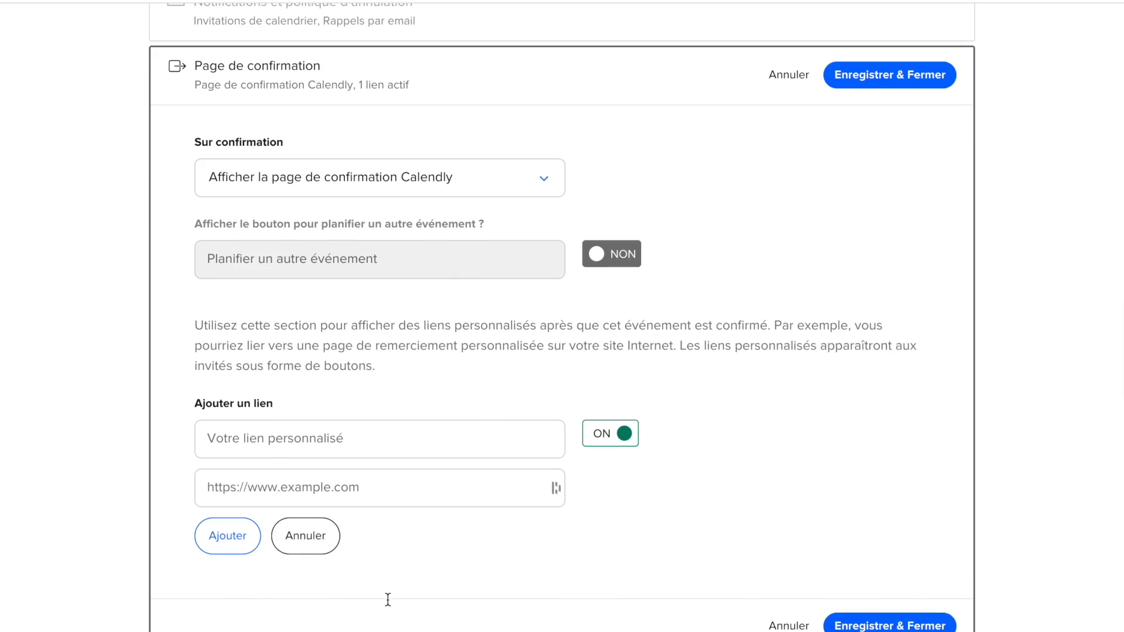
pyautogui.click(310, 446)
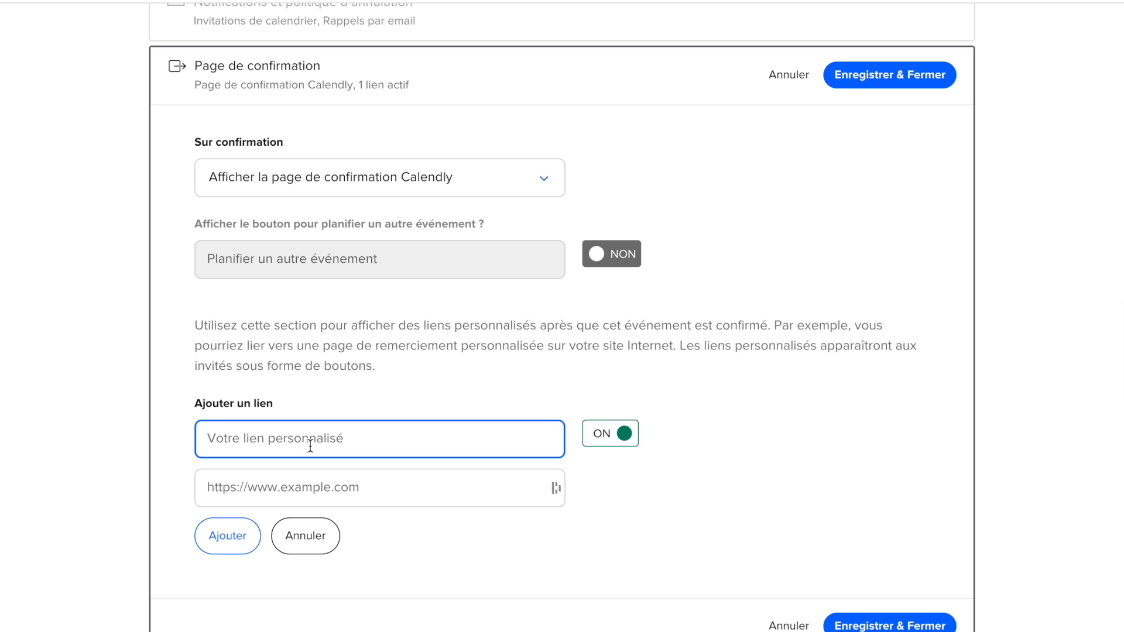
pyautogui.write('Ma chaine you')
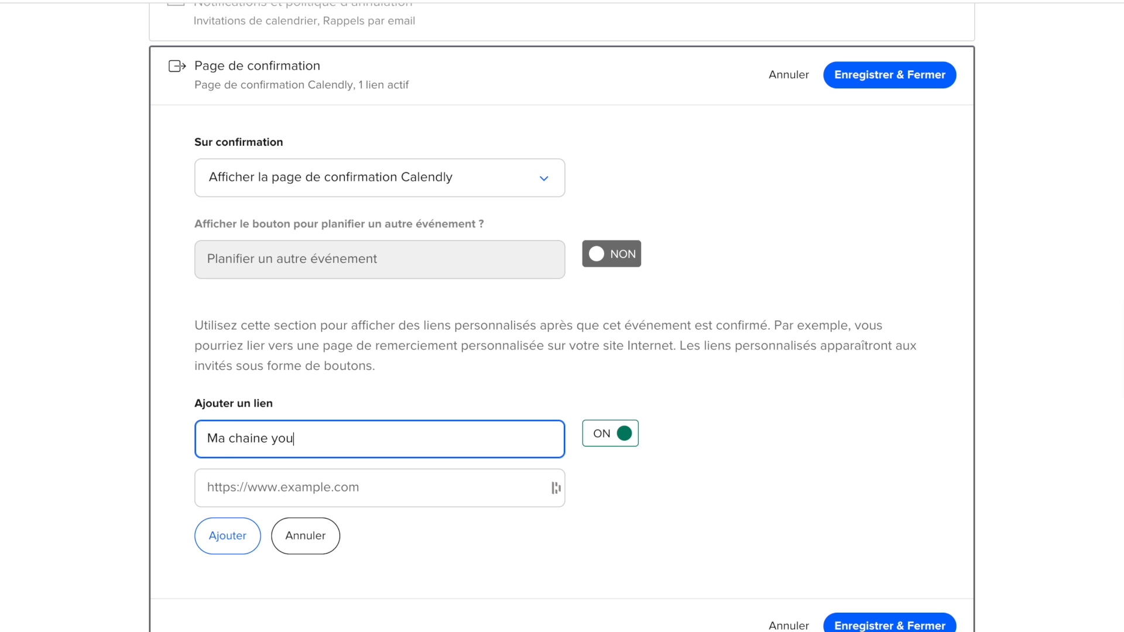
pyautogui.write('tube')
pyautogui.press('Tab')
pyautogui.write('www.')
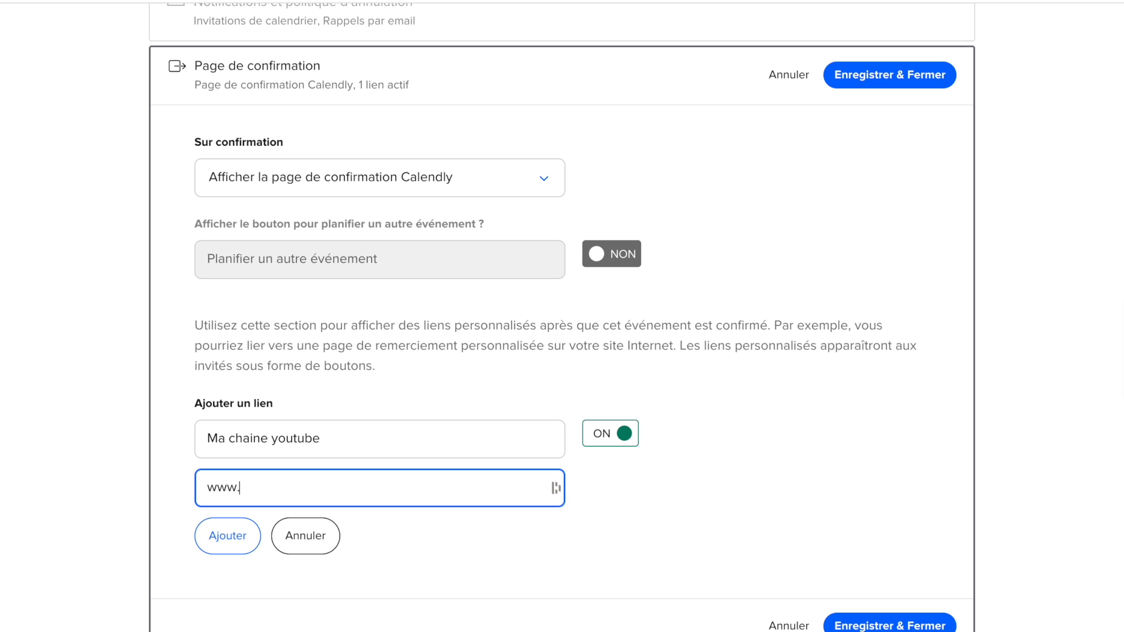
pyautogui.write('youtube.com')
pyautogui.click(252, 553)
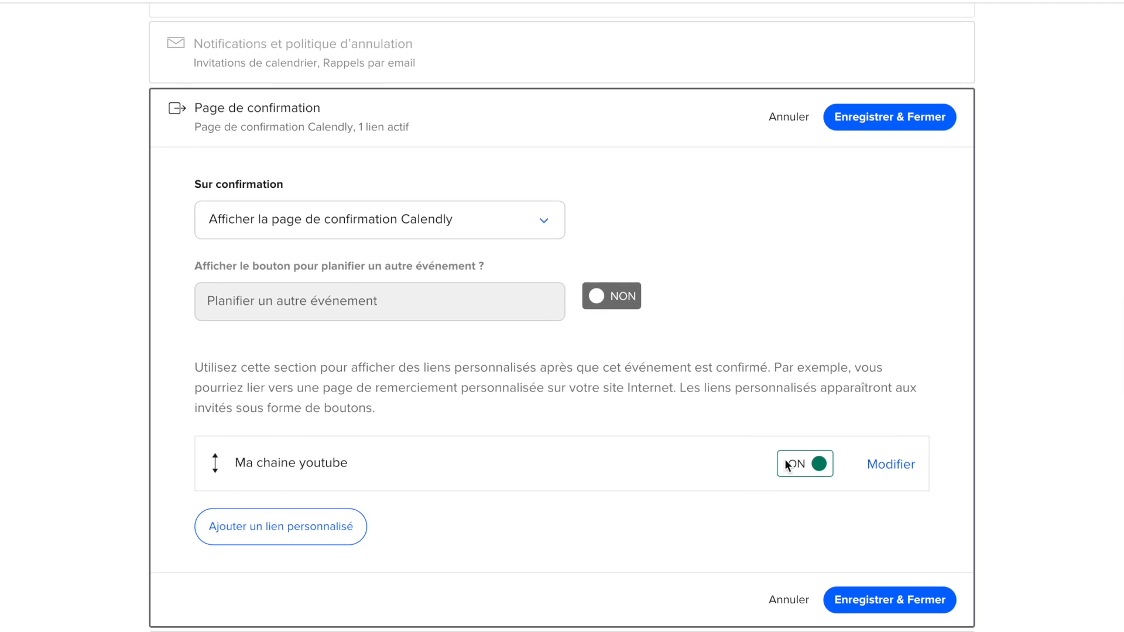
pyautogui.click(924, 612)
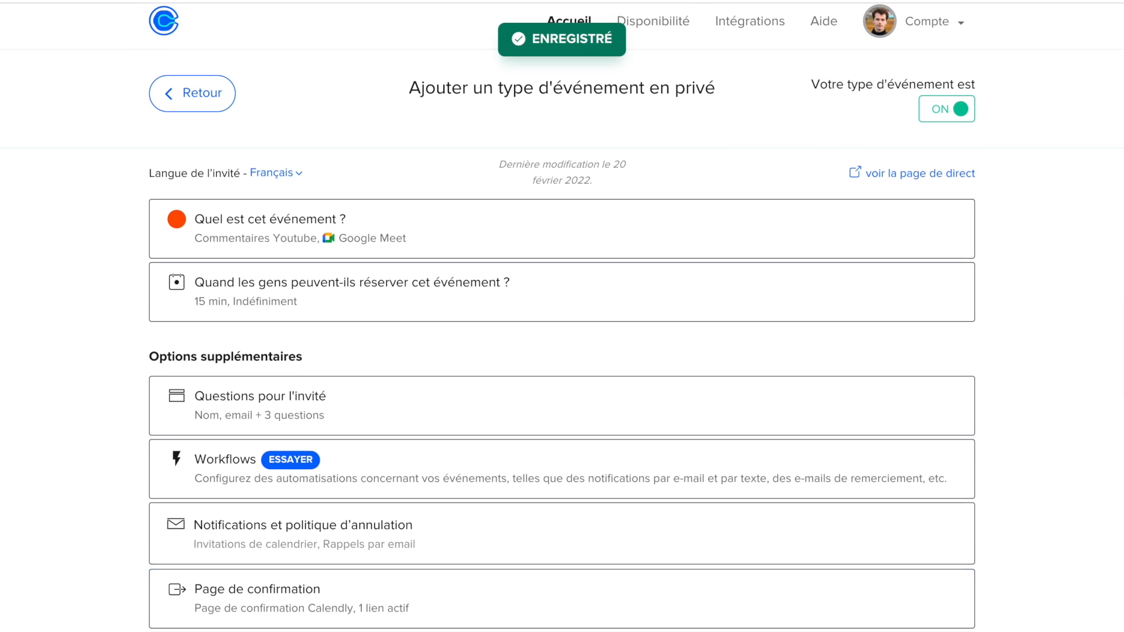
# Step: Review the payment collection options for the event and close the section
pyautogui.scroll(-5, 686, 367)
pyautogui.click(687, 367)
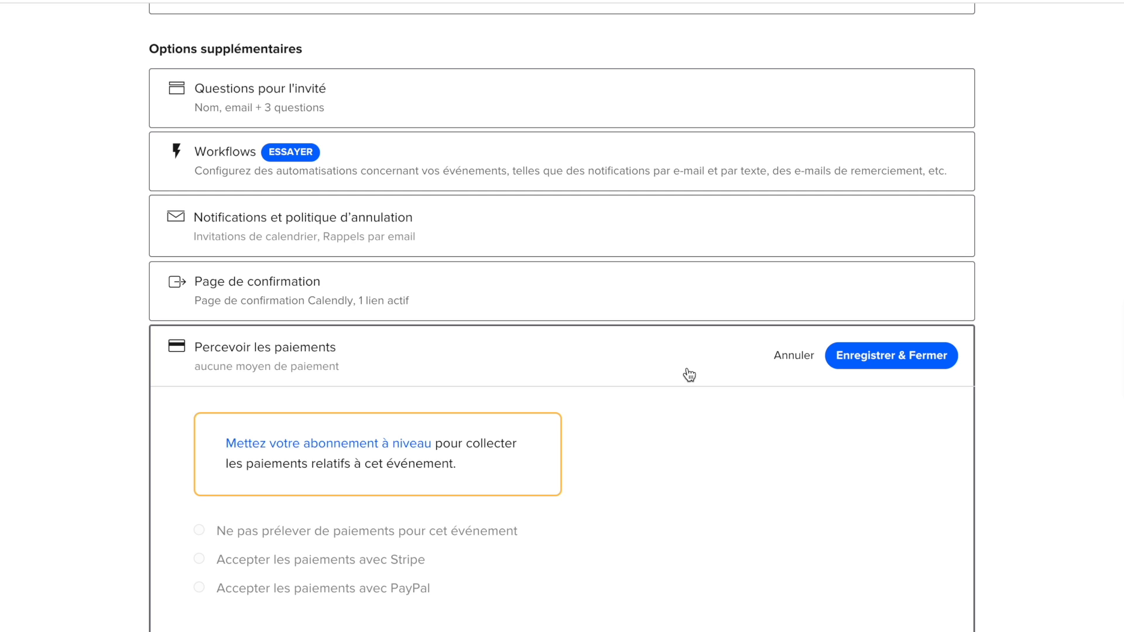
pyautogui.click(912, 359)
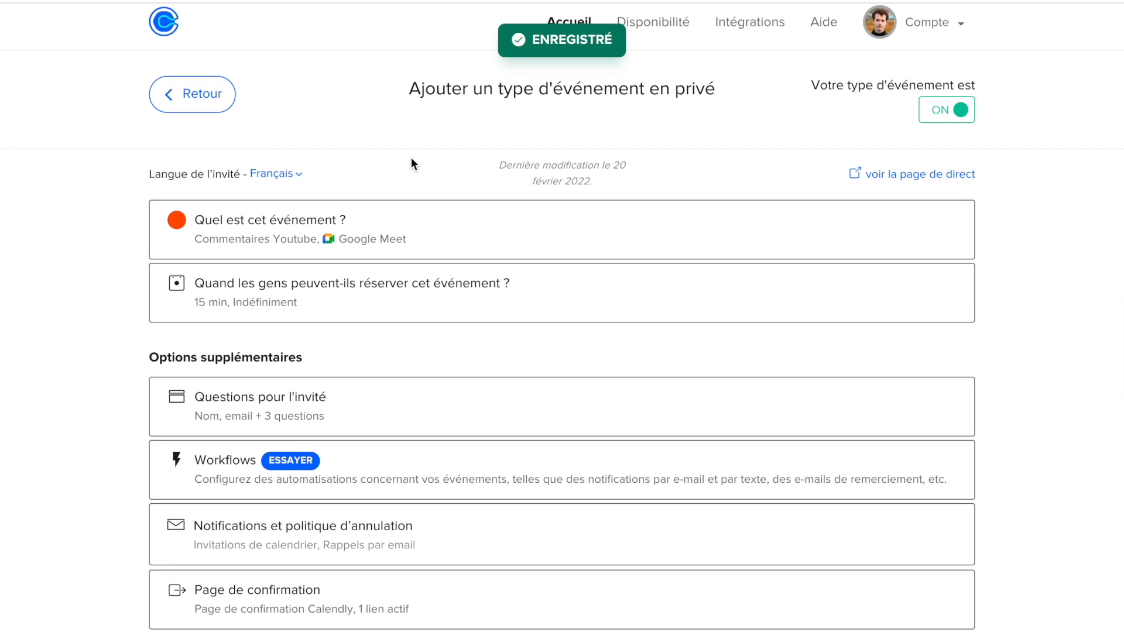
# Step: View the live booking page and choose the 18:00 slot on Friday 25 February to inspect the invitee form
pyautogui.scroll(-1, 412, 159)
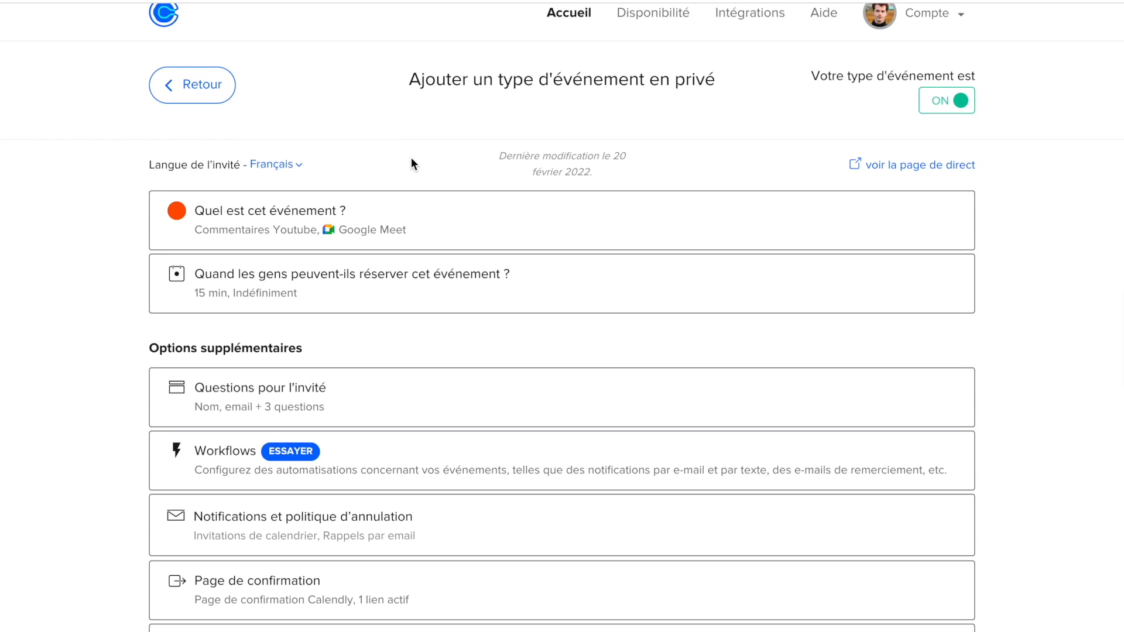
pyautogui.scroll(1, 411, 159)
pyautogui.click(973, 174)
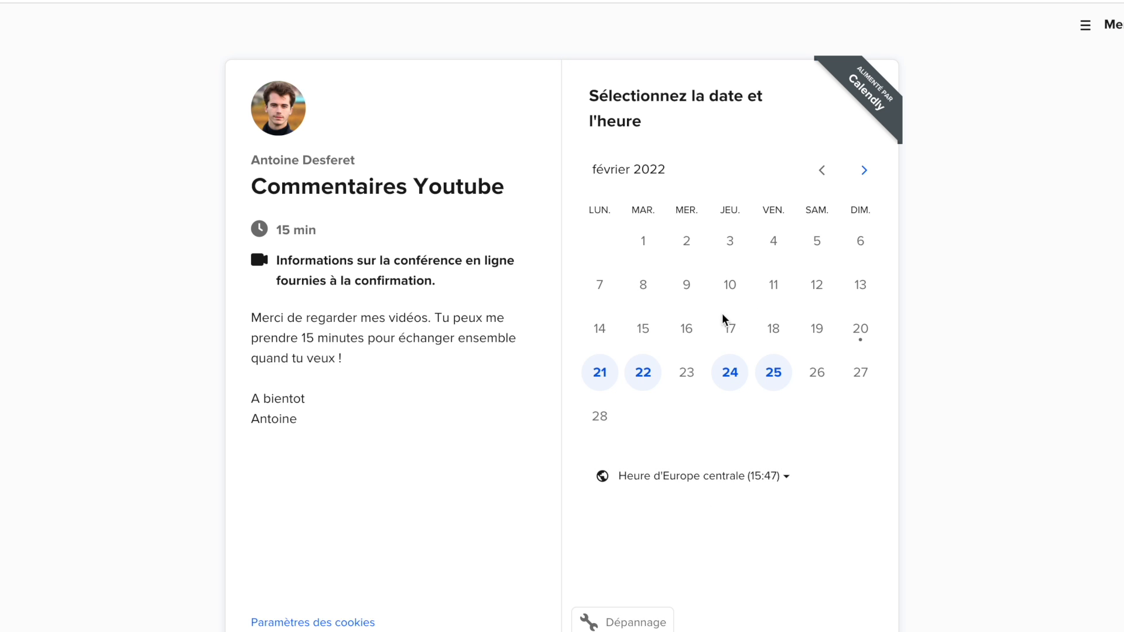
pyautogui.click(779, 372)
pyautogui.click(911, 193)
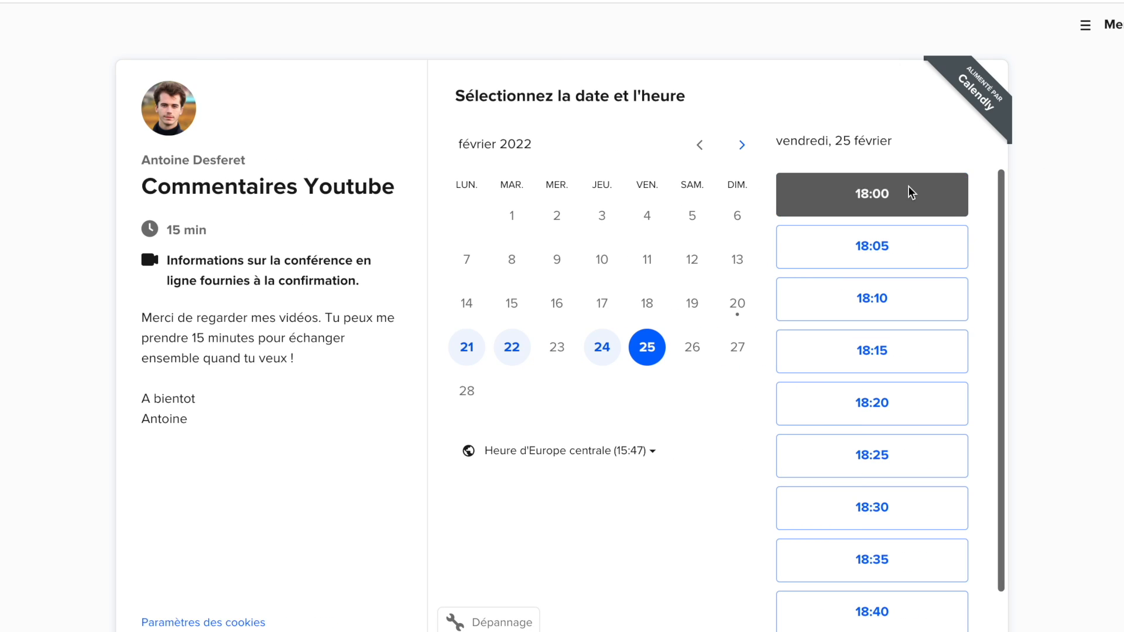
pyautogui.click(909, 193)
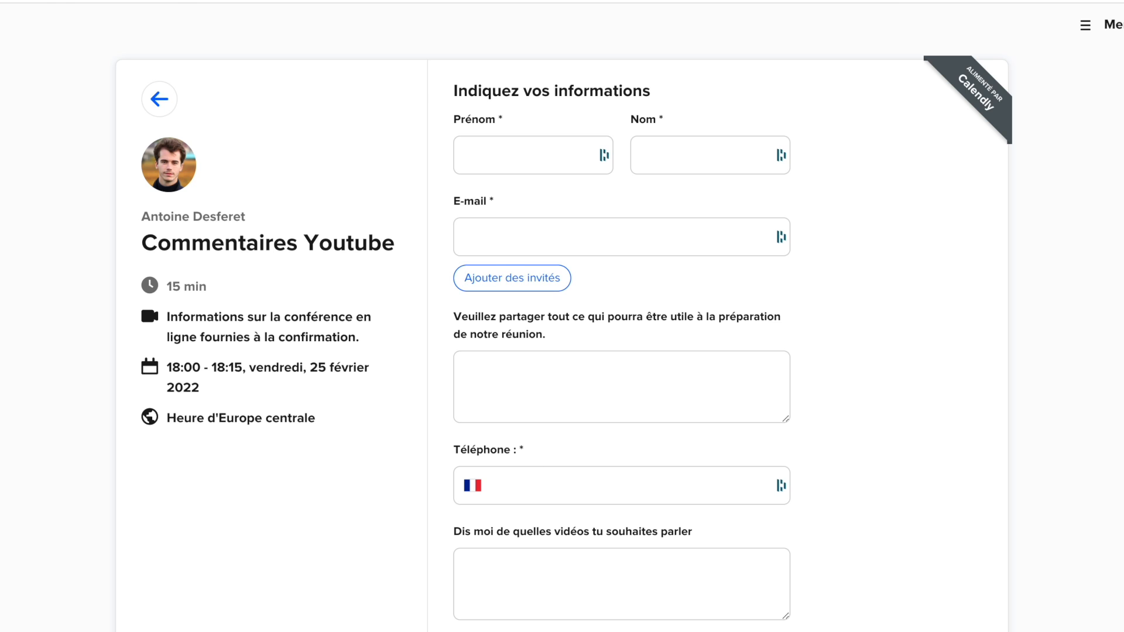
# Step: Return to the event type editor and make the "Téléphone :" invitee question optional
pyautogui.click(69, 1)
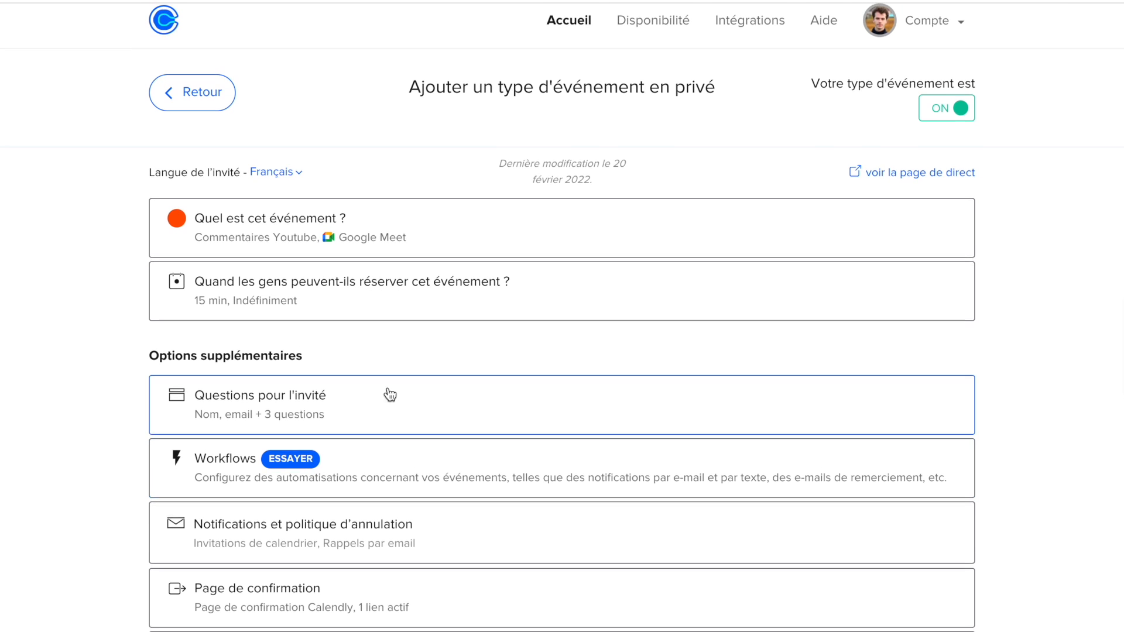
pyautogui.click(419, 398)
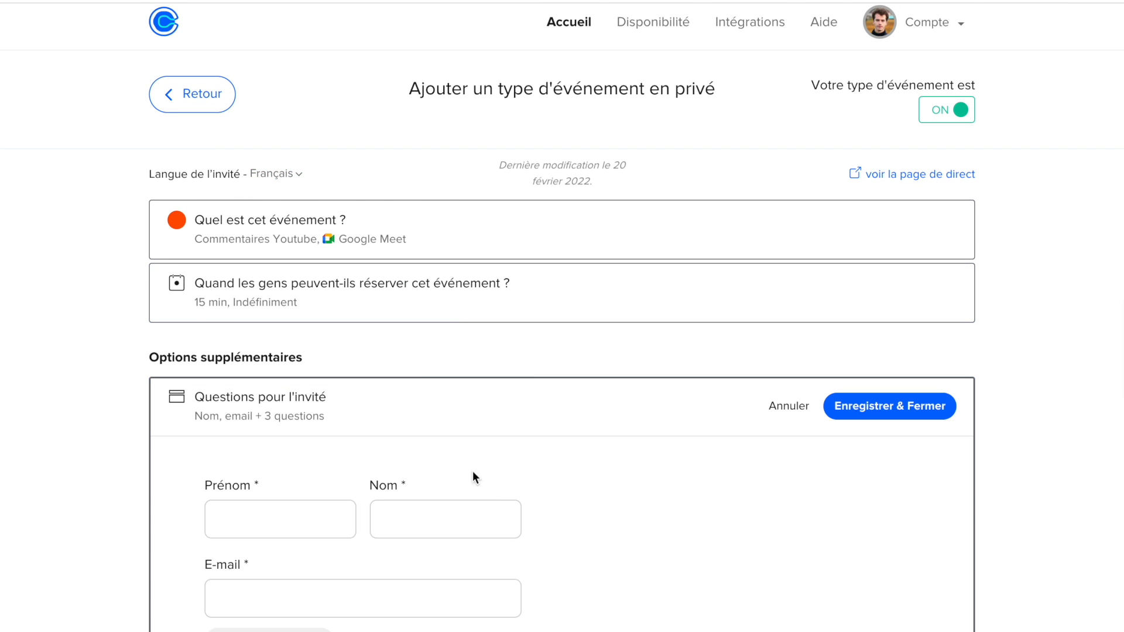
pyautogui.scroll(-2, 491, 513)
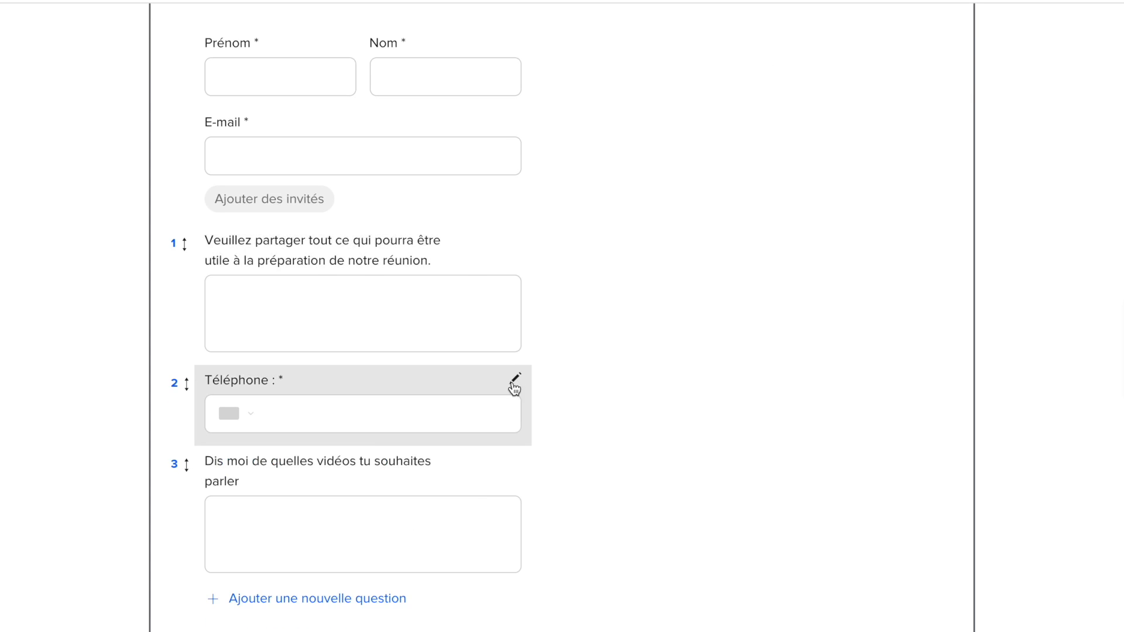
pyautogui.click(515, 380)
pyautogui.click(452, 258)
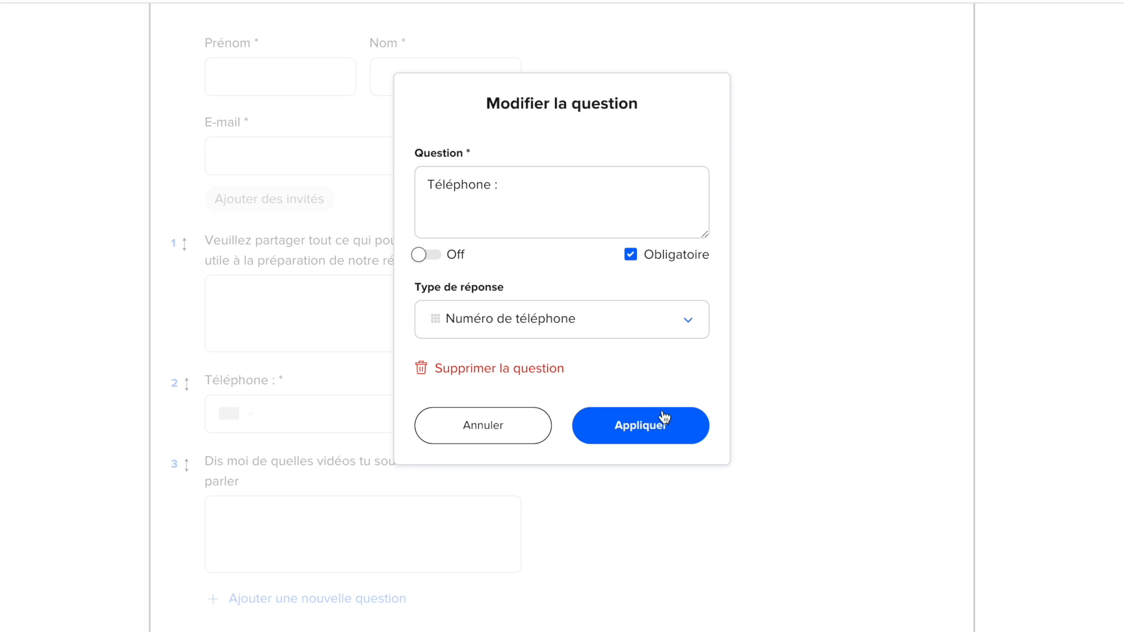
pyautogui.doubleClick(672, 260)
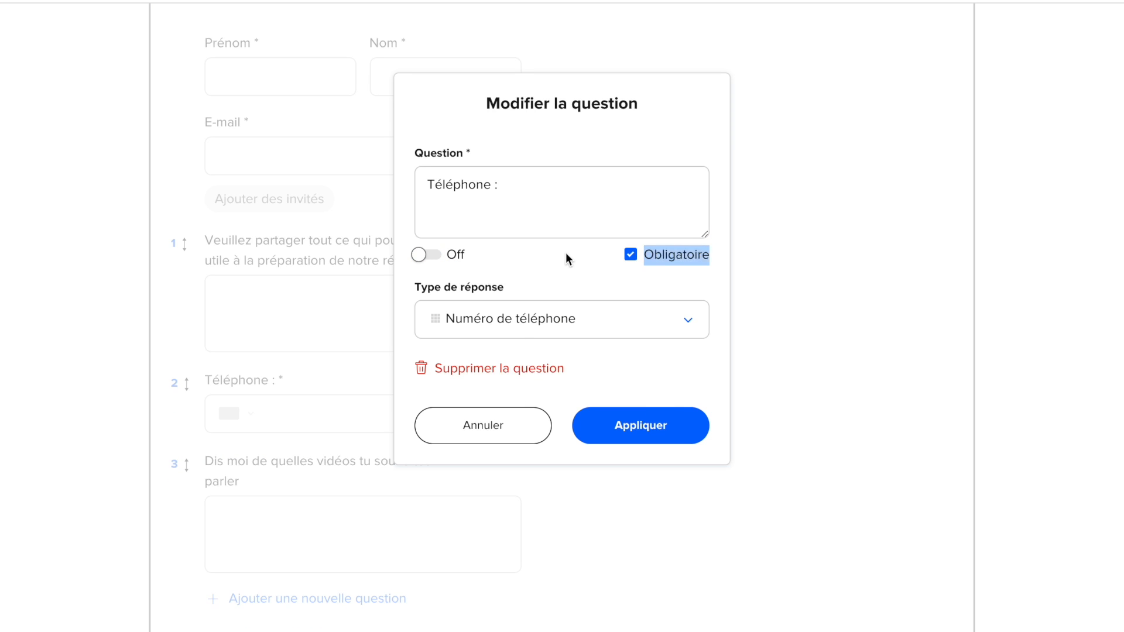
pyautogui.click(659, 257)
pyautogui.click(673, 426)
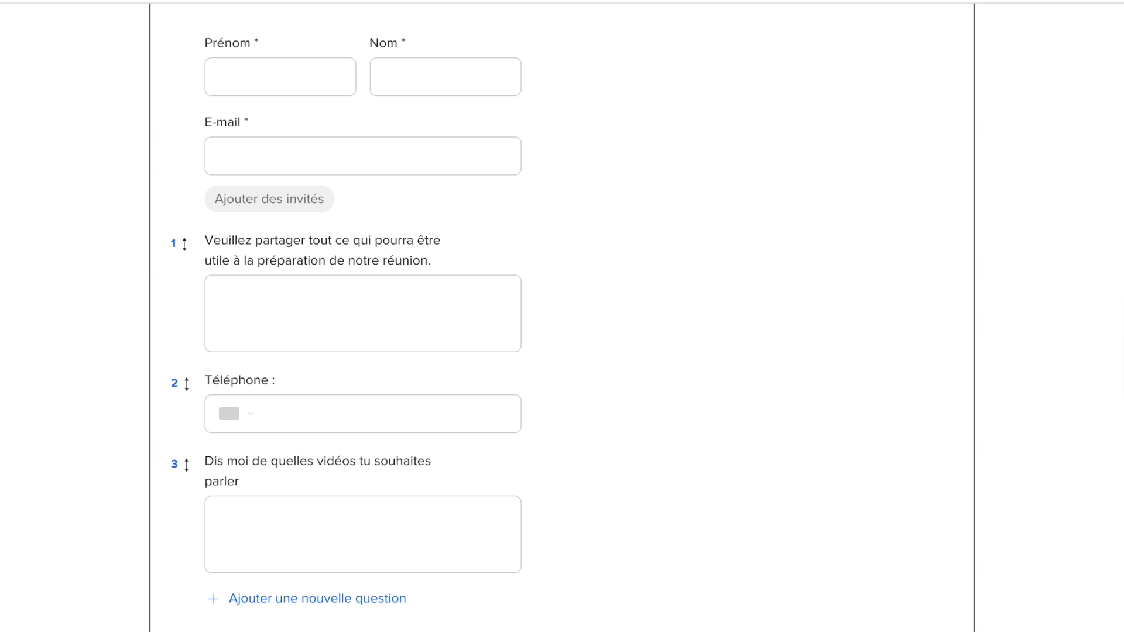